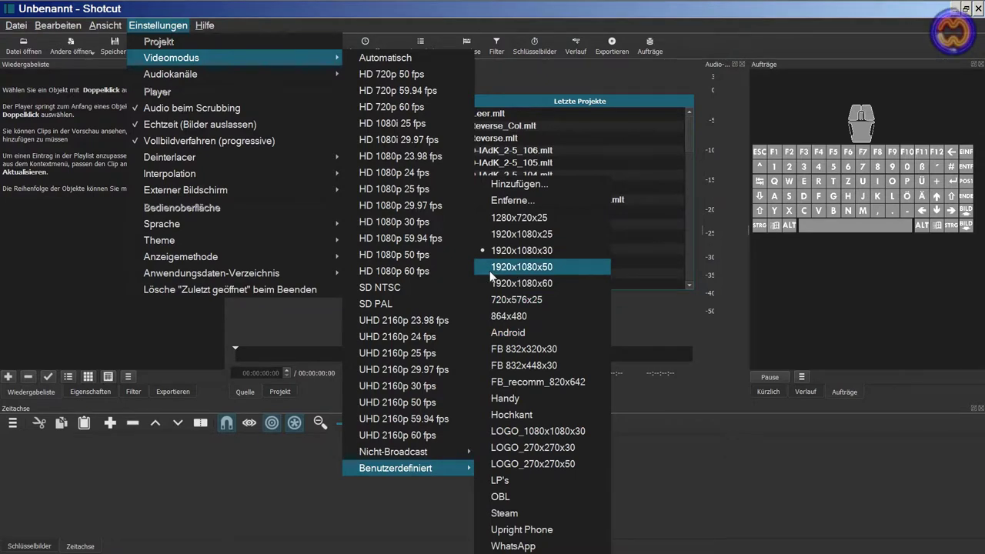
Step: Set the video mode to the custom 1920x1080x50 profile and check the frame rate in the advanced export settings
left_click(548, 267)
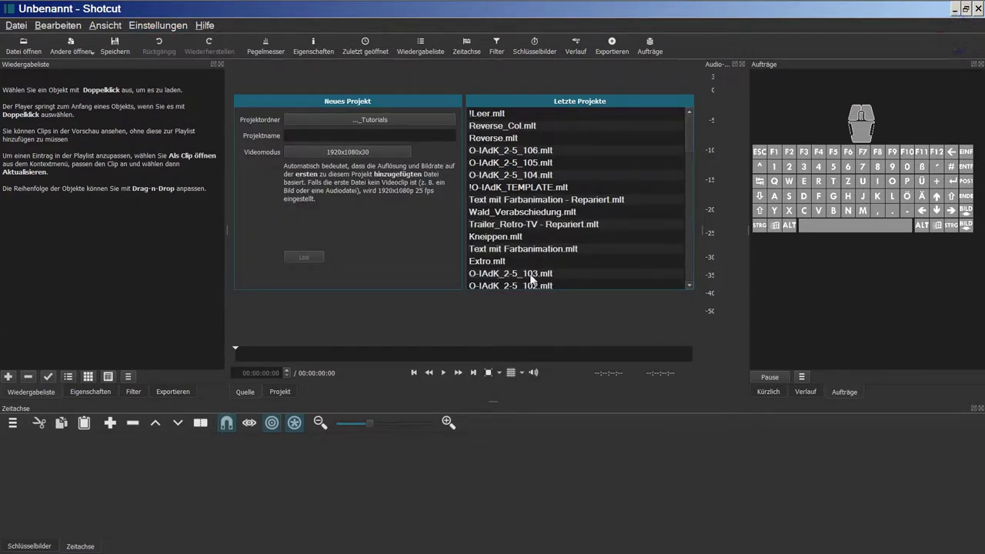
left_click(171, 391)
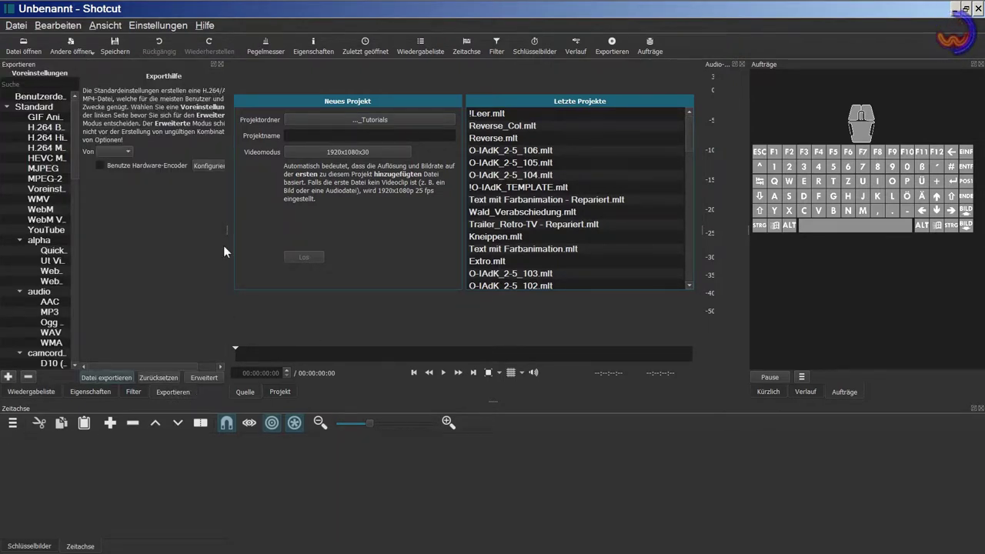
left_click_drag(228, 232, 275, 229)
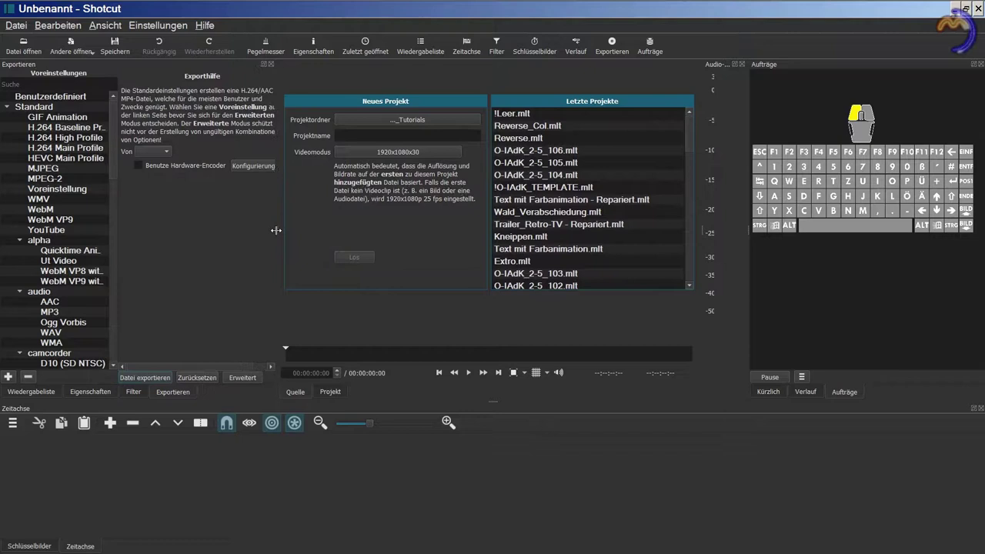
left_click(248, 379)
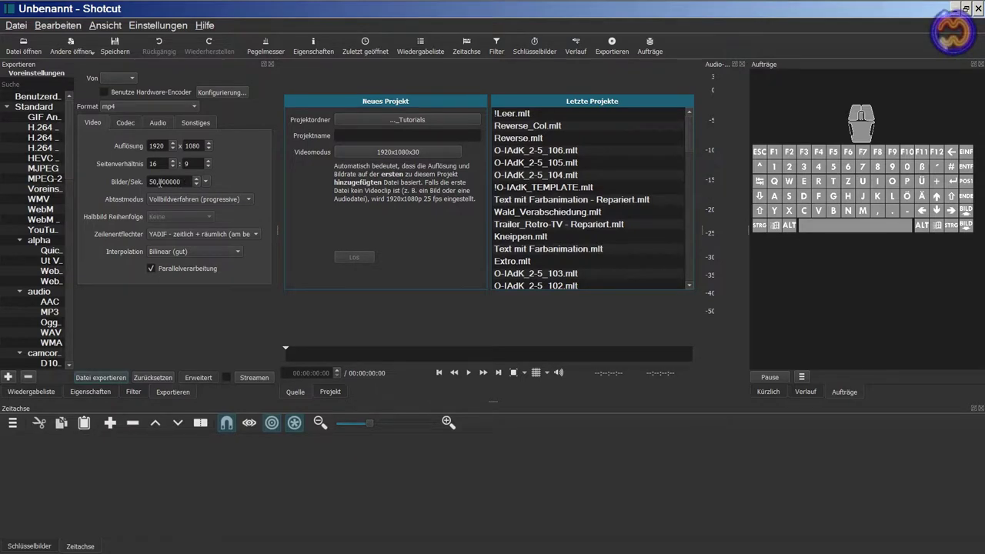
Step: Add the clip 00186.MTS to the playlist and review its properties and playback
left_click(32, 393)
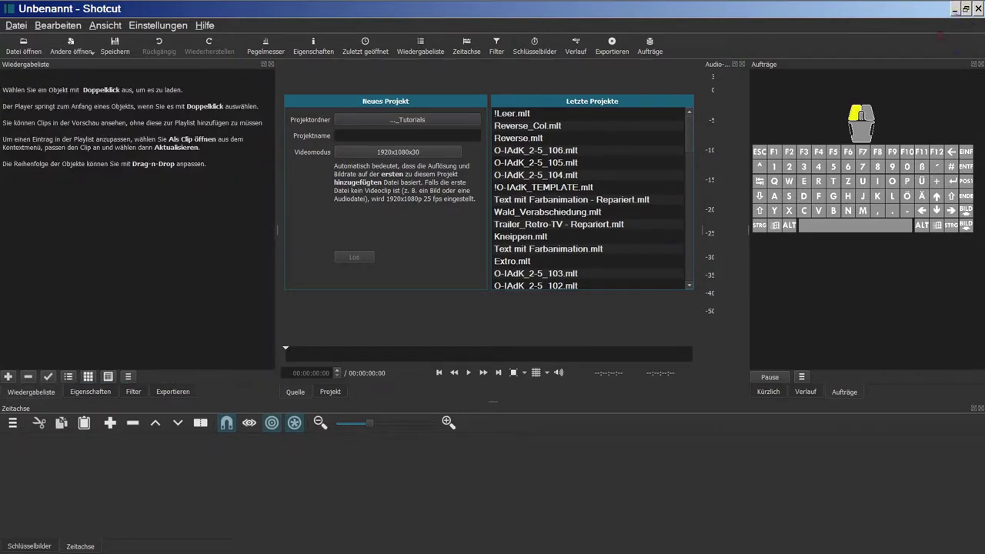
left_click(115, 160)
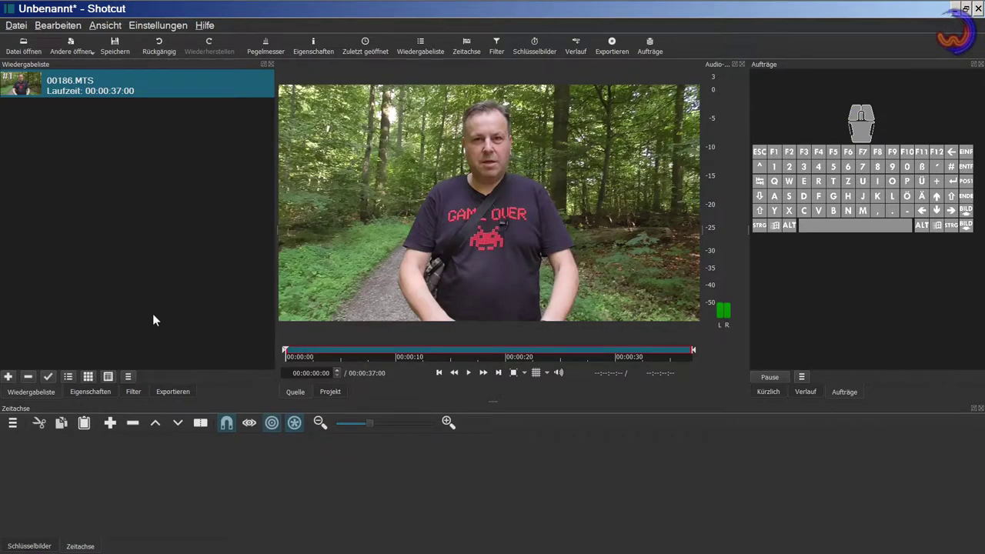
left_click(75, 390)
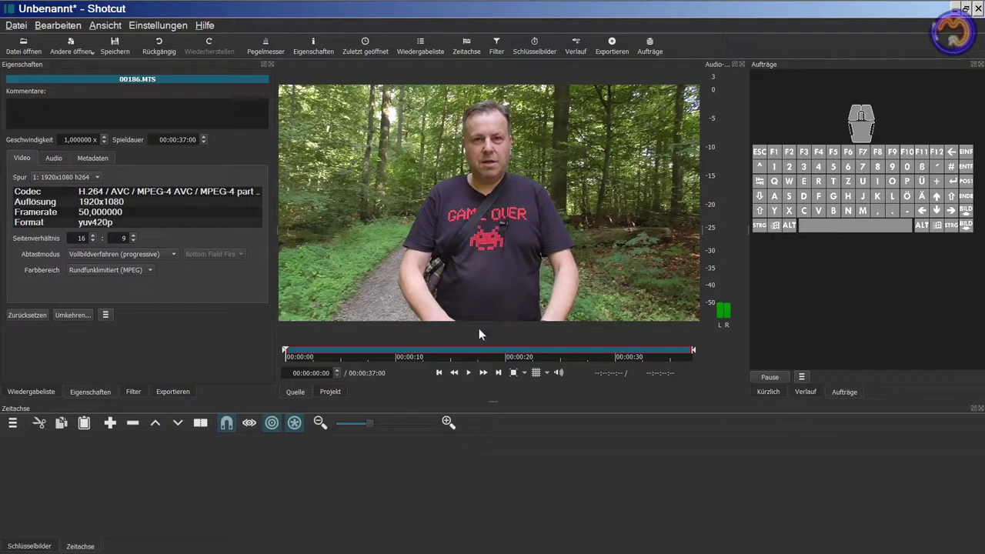
left_click(468, 372)
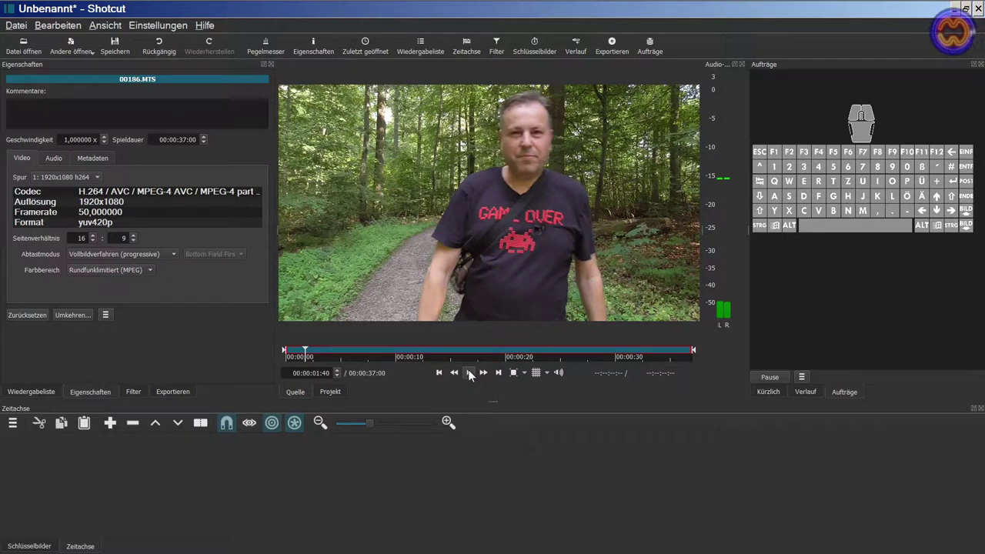
Step: Place the 00186.MTS clip on video track V1 in the timeline and return the playhead to the start
left_click(31, 392)
left_click_drag(548, 188, 131, 444)
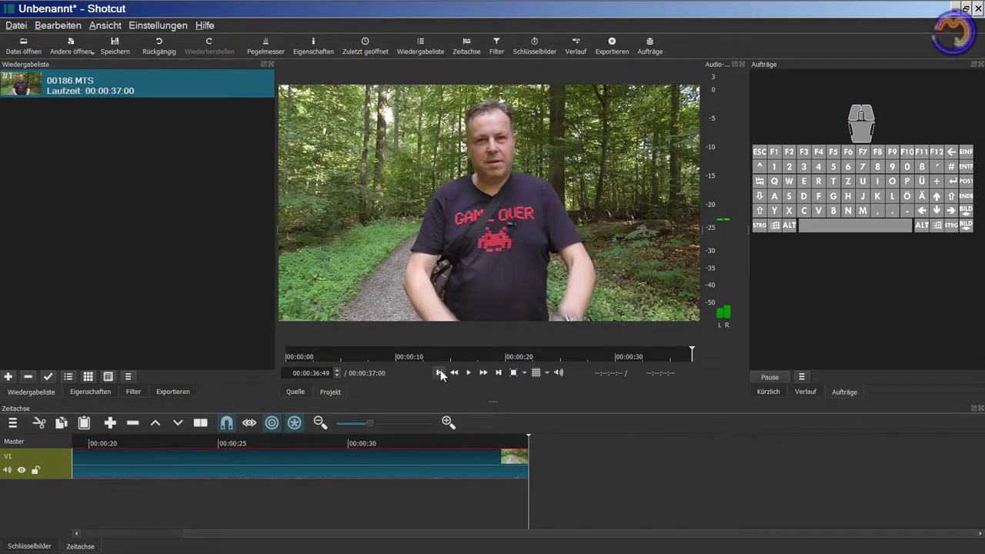
left_click(439, 373)
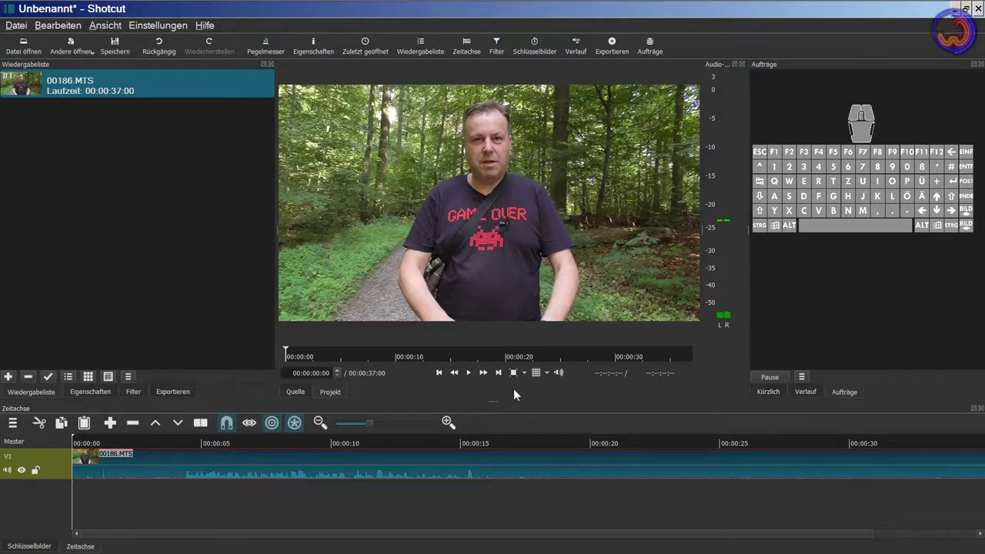
Step: Split the timeline clip at 00:00:01:26, just after the clap
left_click(469, 373)
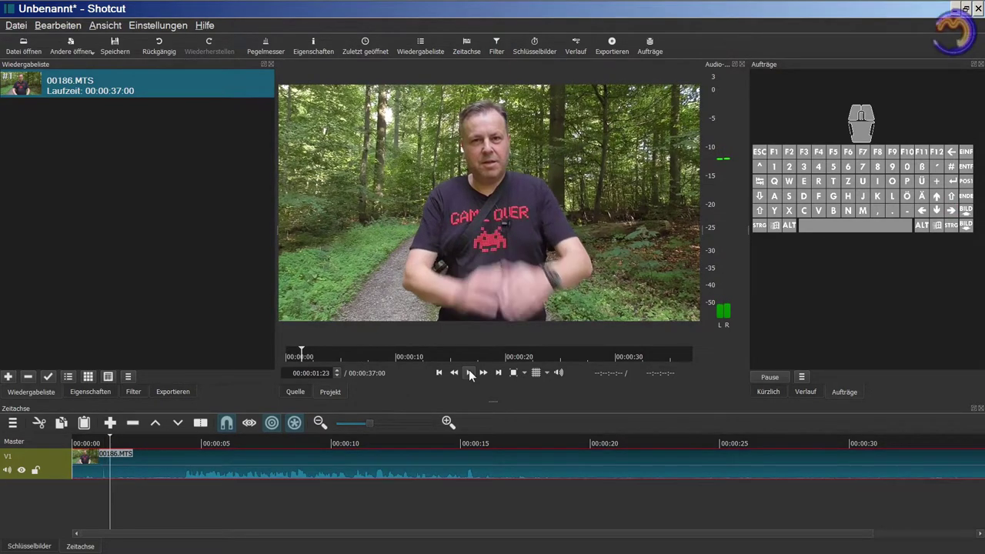
key("Right")
key("Right")
key("Right")
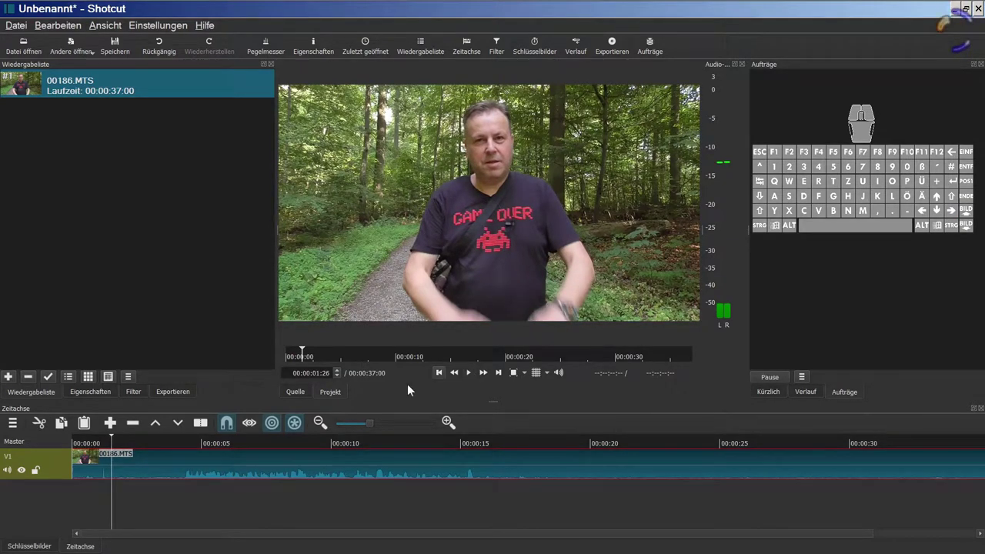
right_click(155, 467)
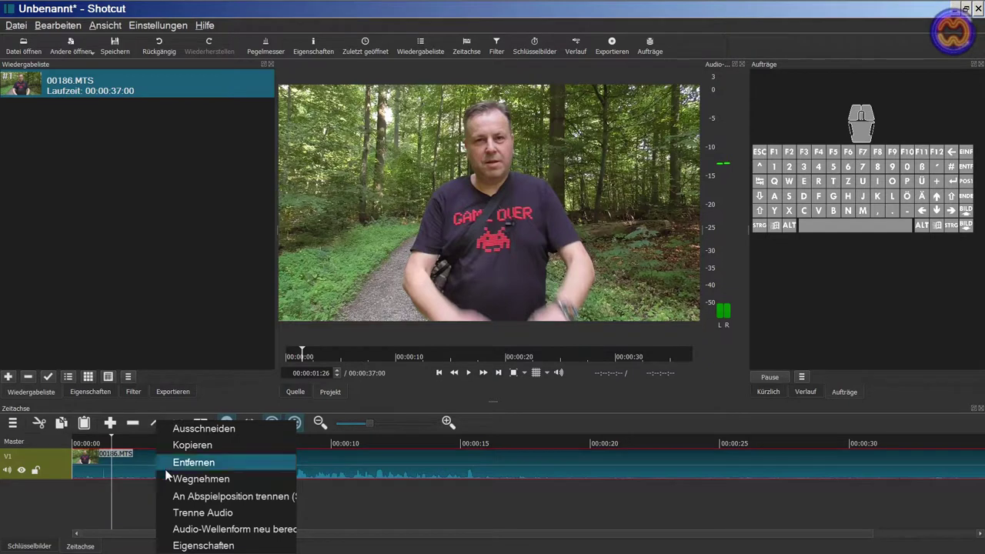
left_click(191, 498)
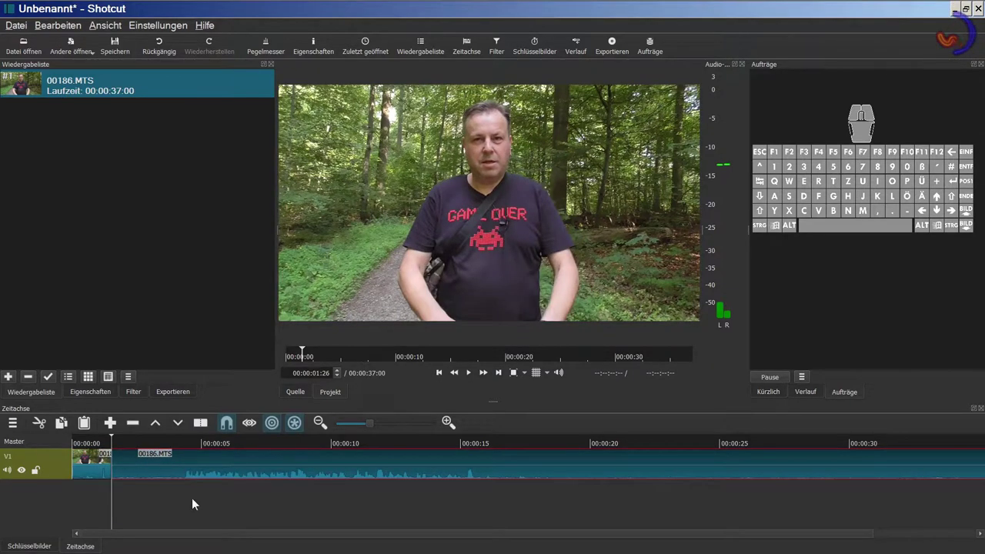
Step: Split the short first segment at 00:00:00:36, where the hands are raised, and remove the part before the cut
left_click(440, 374)
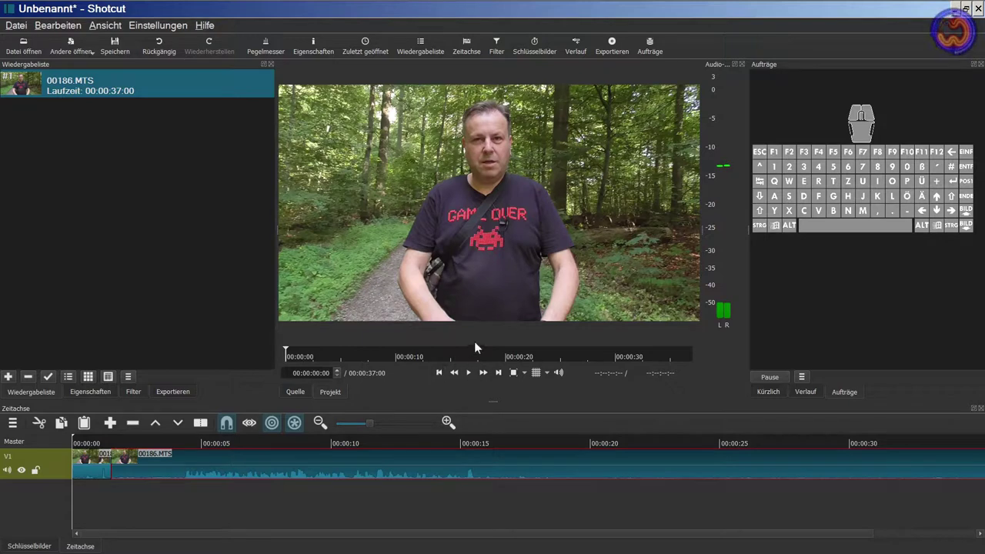
key("space")
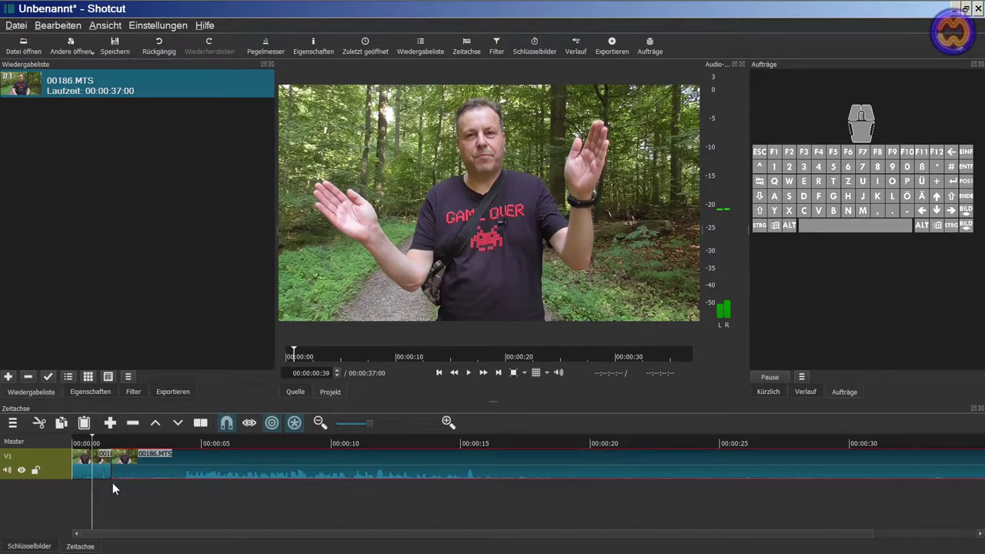
key("Left")
key("Left")
key("Left")
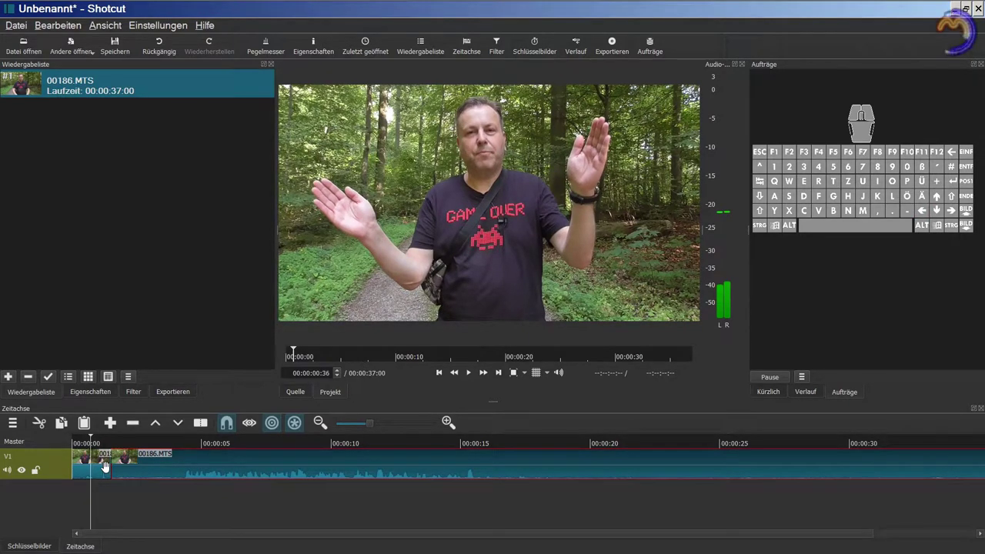
right_click(105, 467)
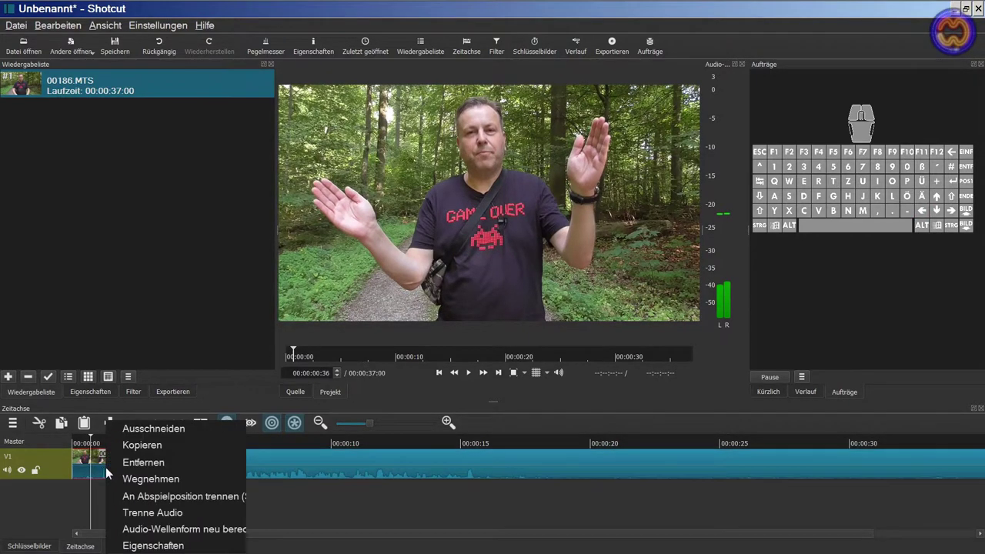
left_click(141, 495)
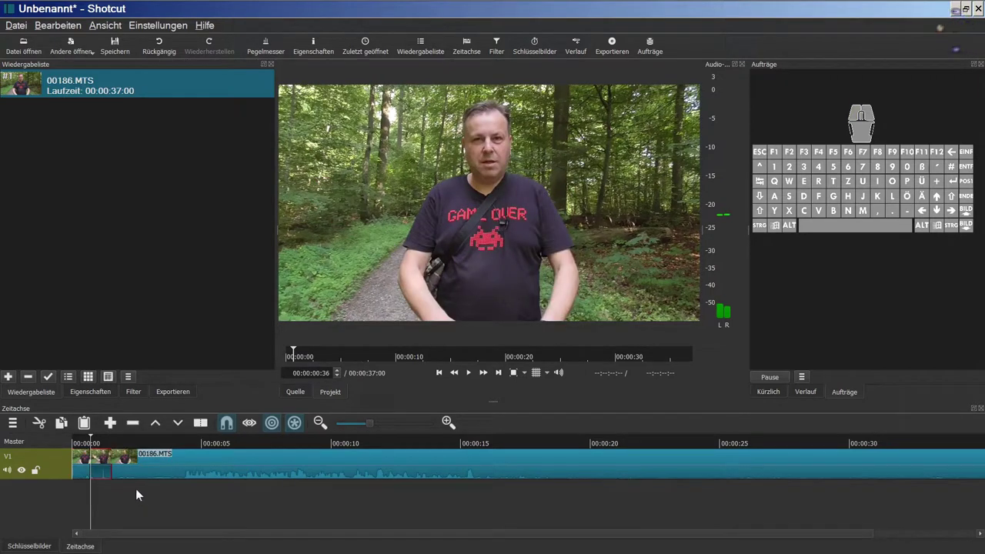
right_click(80, 459)
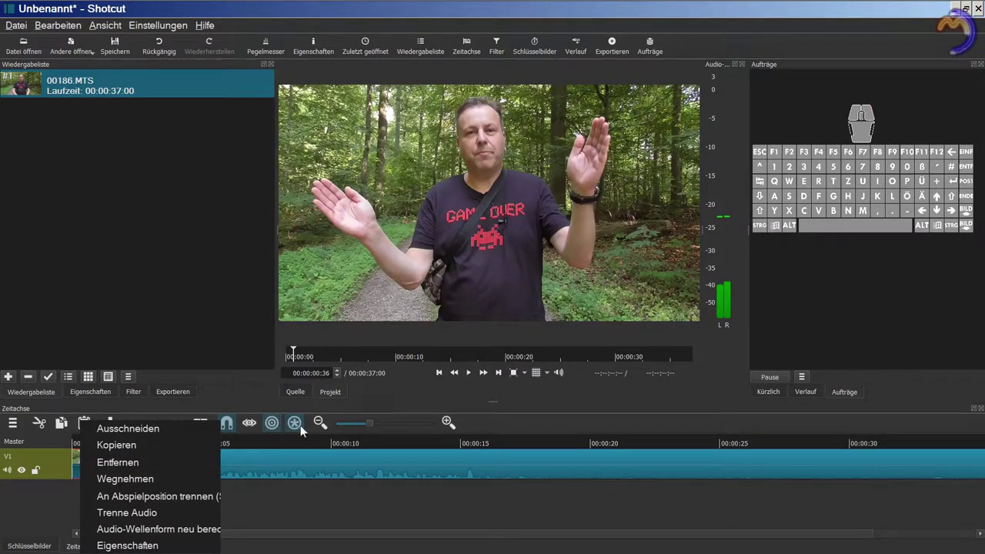
left_click(151, 462)
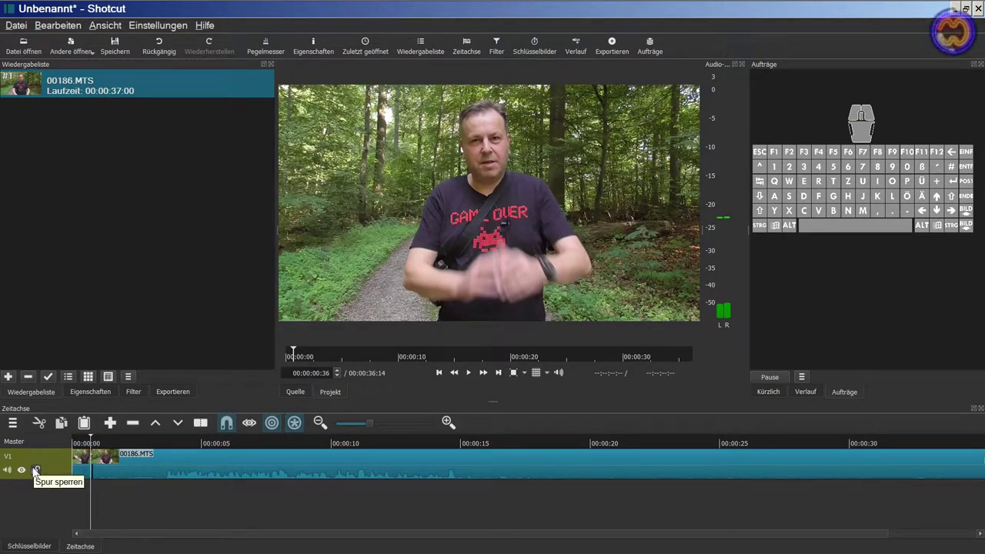
Step: Reverse the short clap segment in DNxHR/ALAC MOV format, overwriting the existing file 00186 - Clap - Umgekehrt.mov
left_click(87, 392)
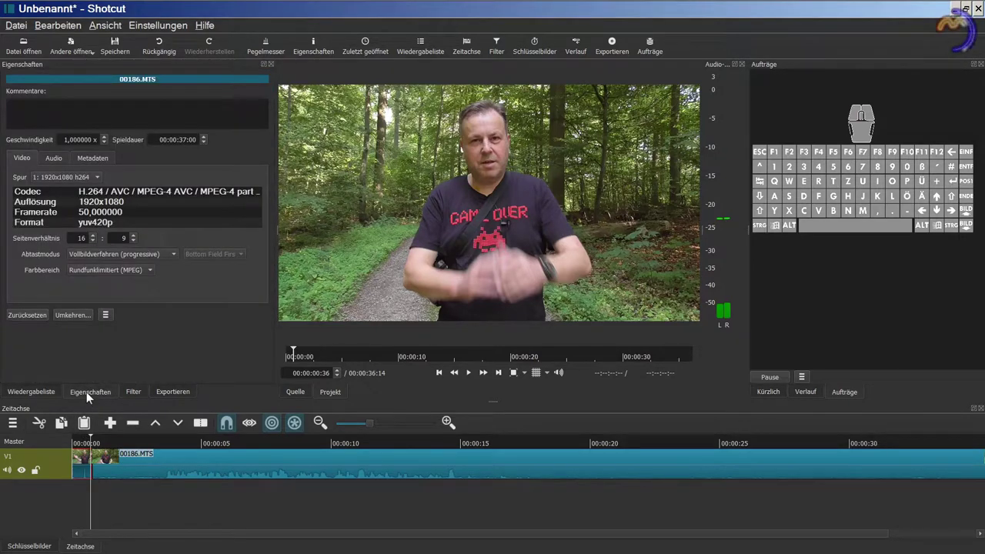
left_click(71, 314)
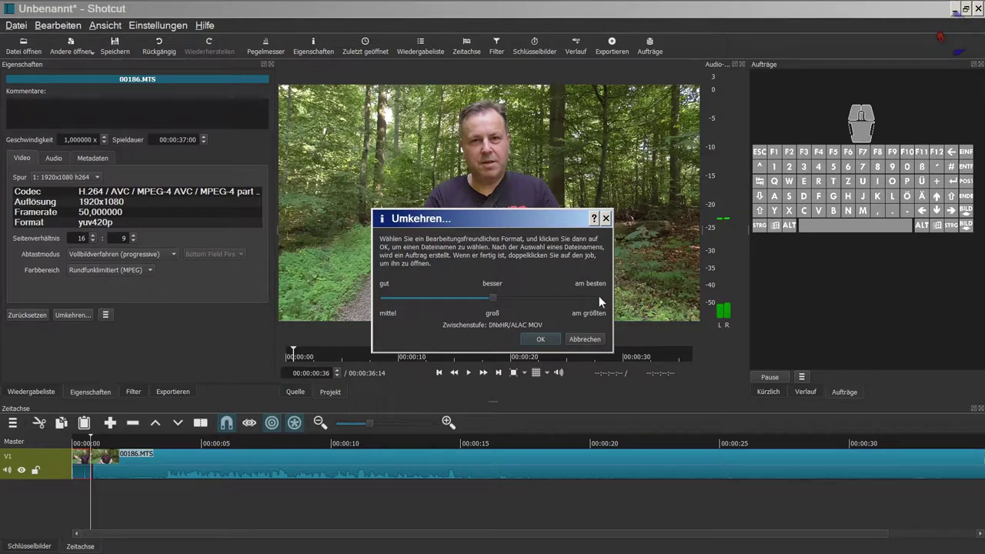
left_click_drag(490, 298, 404, 297)
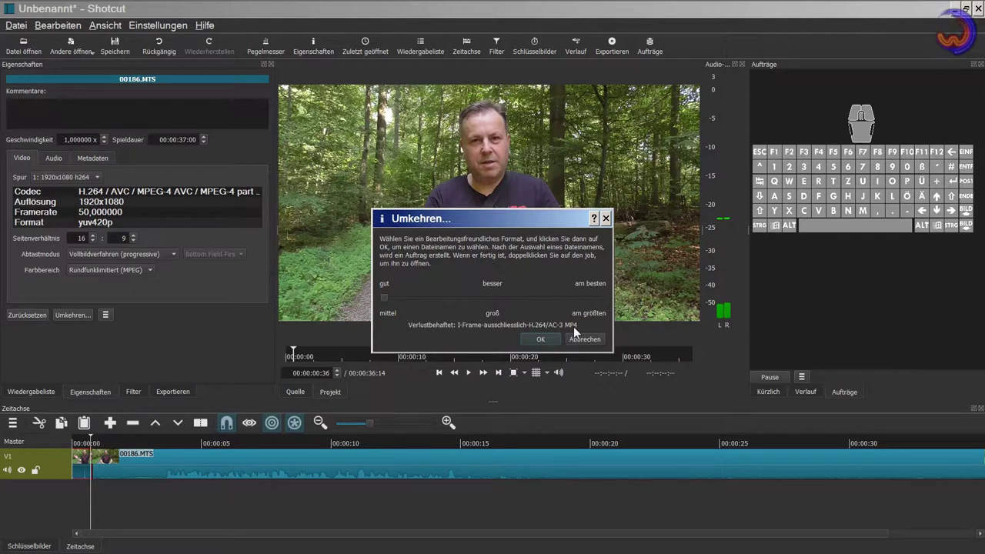
left_click_drag(383, 298, 601, 299)
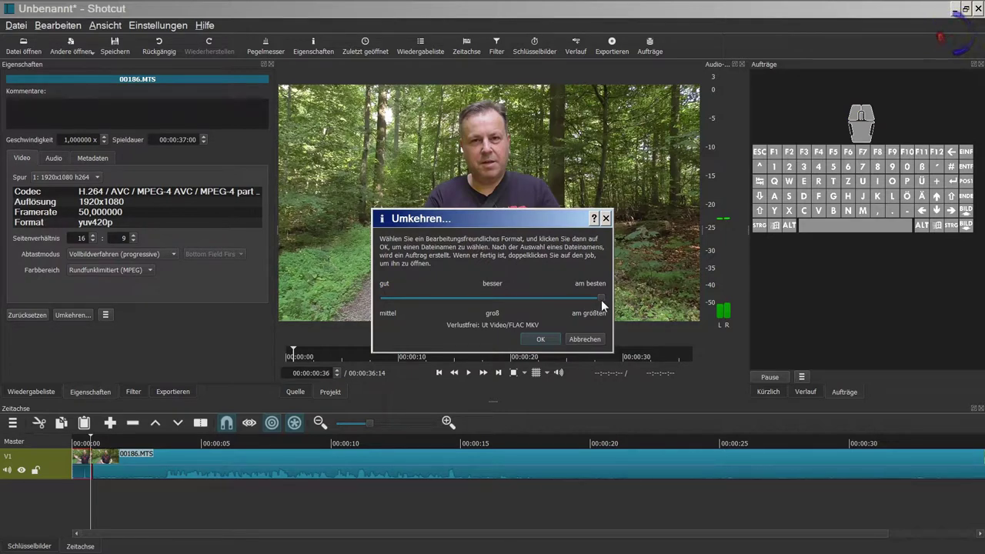
left_click(602, 299)
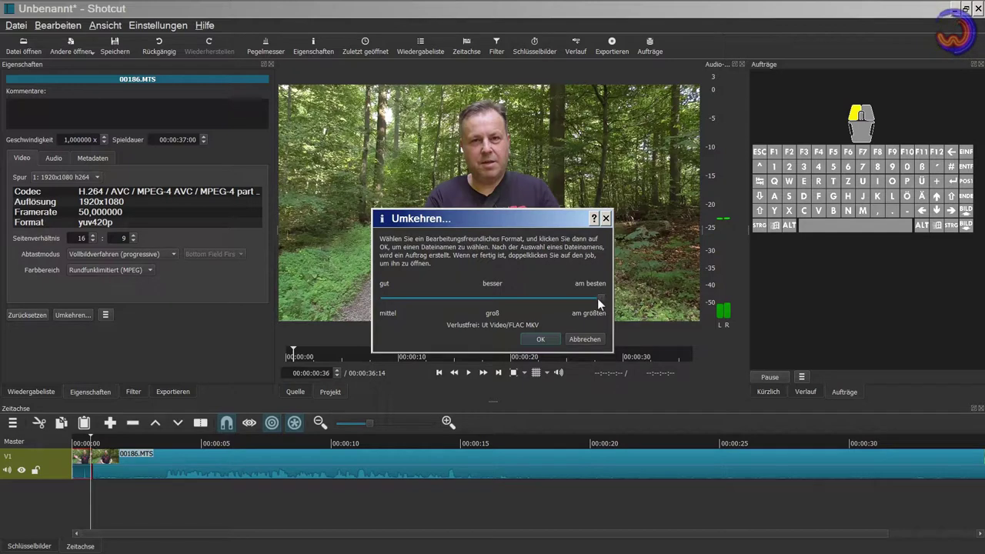
left_click_drag(555, 298, 515, 301)
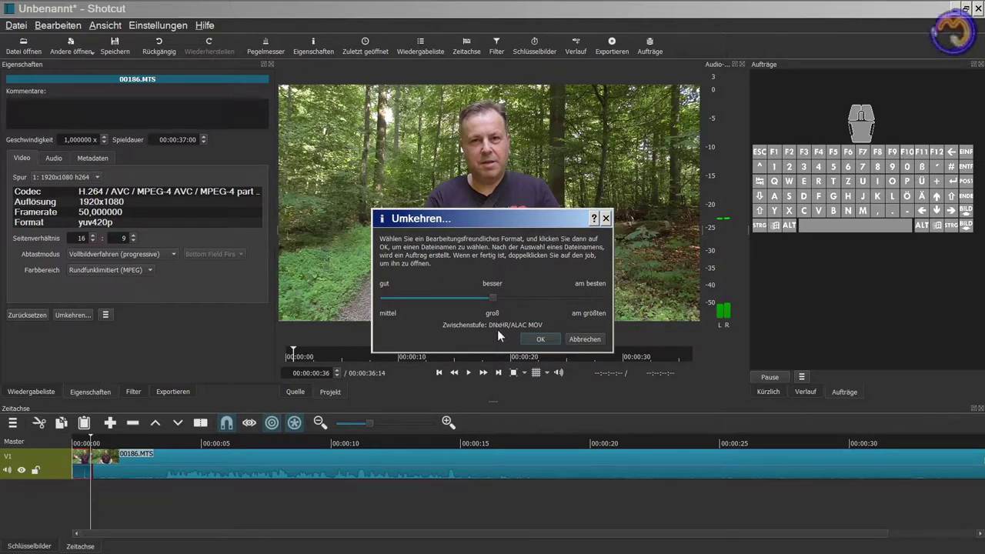
left_click(541, 339)
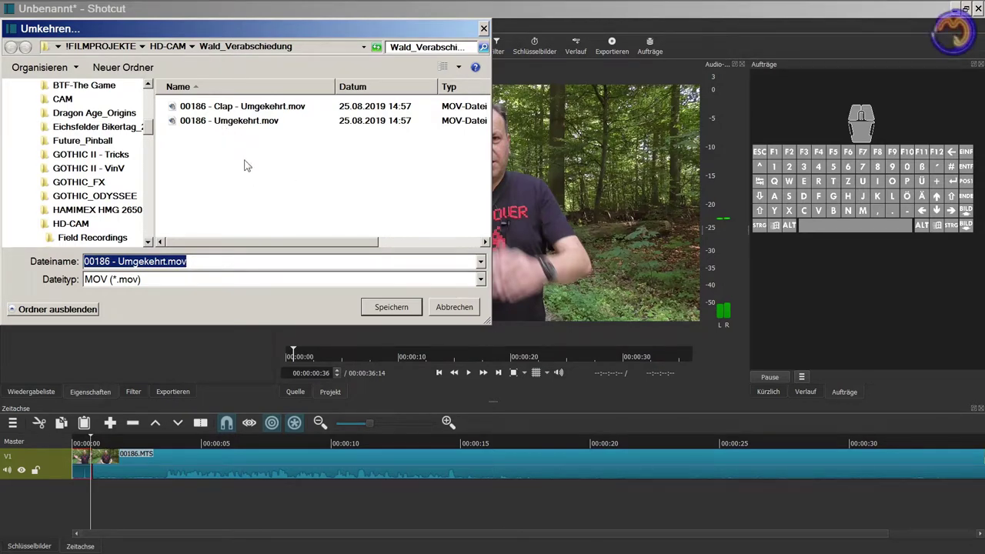
left_click(238, 110)
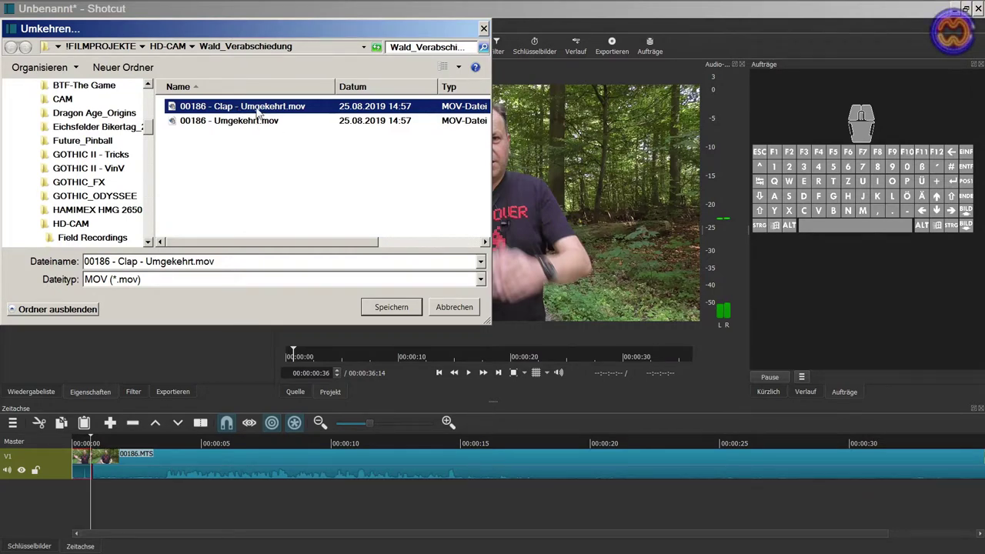
left_click(390, 307)
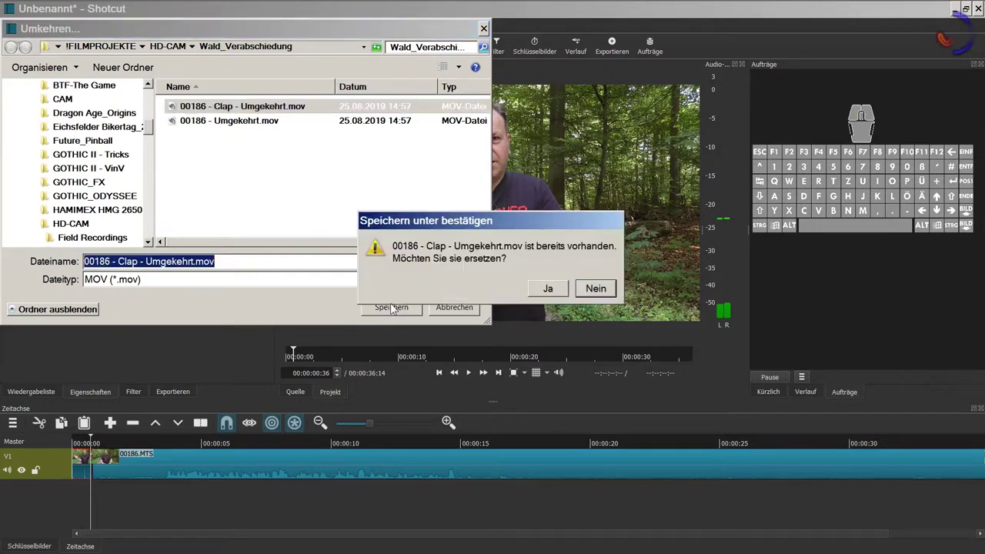
left_click(547, 289)
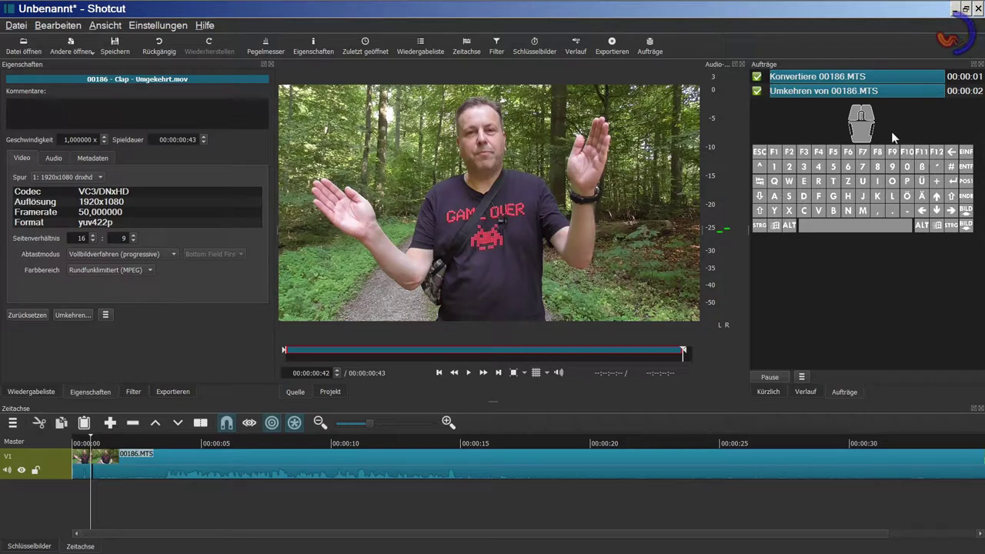
Step: Play the reversed clap clip from its start and add it to the playlist
left_click(440, 372)
left_click(468, 372)
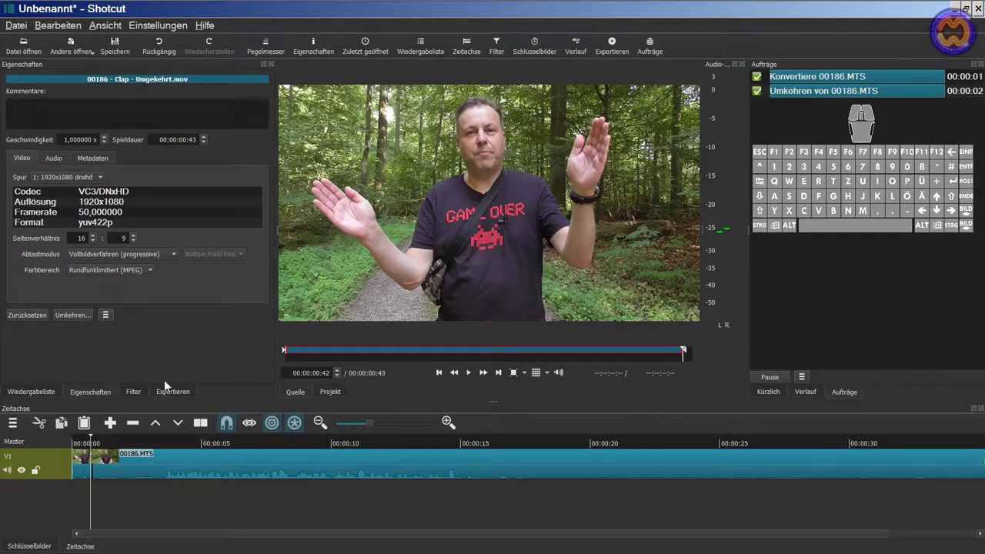
left_click(34, 391)
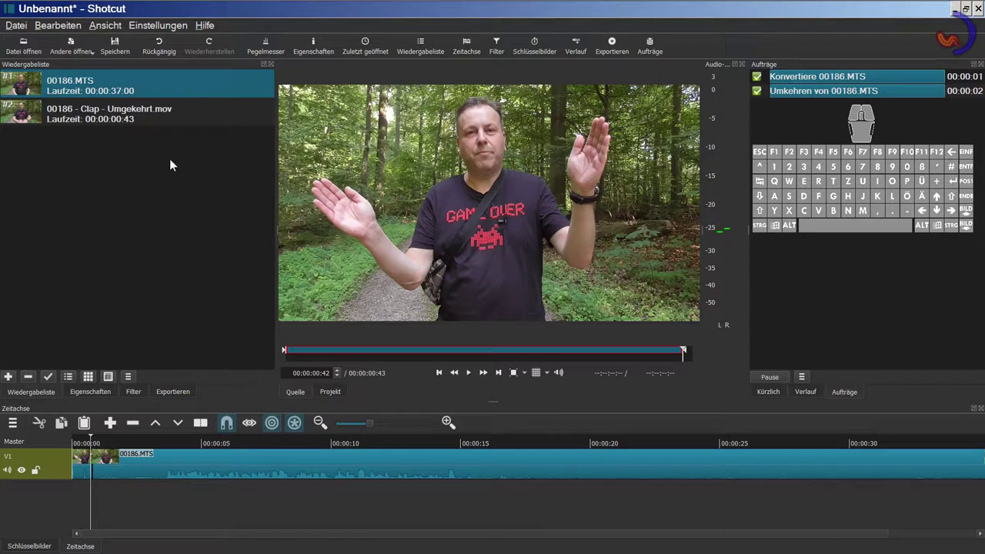
left_click(116, 125)
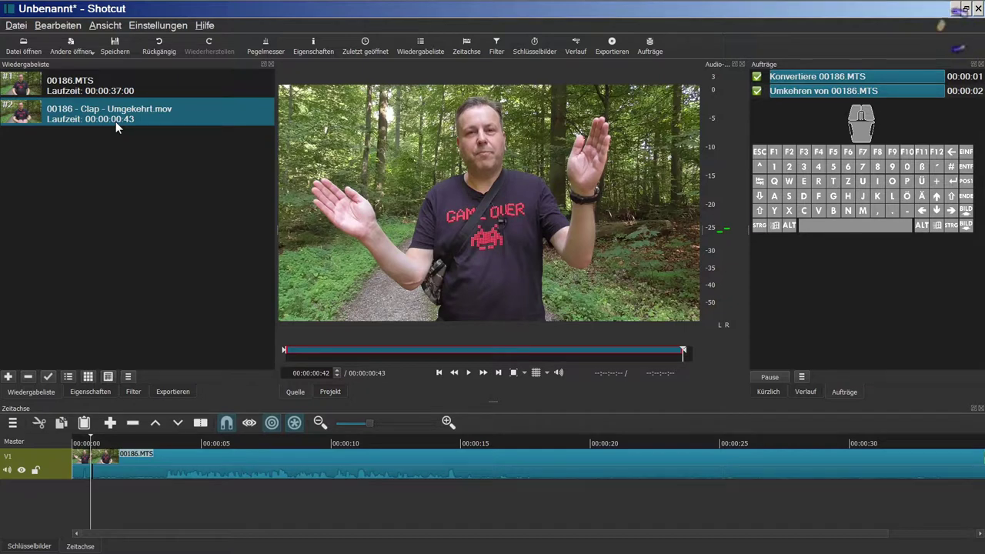
Step: Move the long main clip on track V1 to start at about 29 seconds, opening a gap after the clap segment
left_click_drag(157, 469, 948, 475)
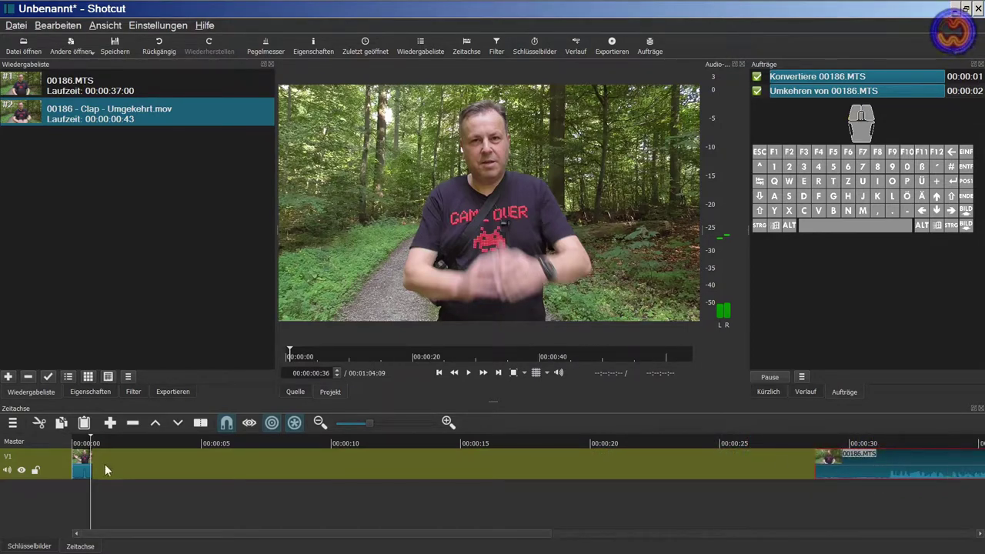
Step: Insert the reversed clip 00186 - Clap - Umgekehrt.mov on track V1 directly behind the first clap segment
left_click(81, 467)
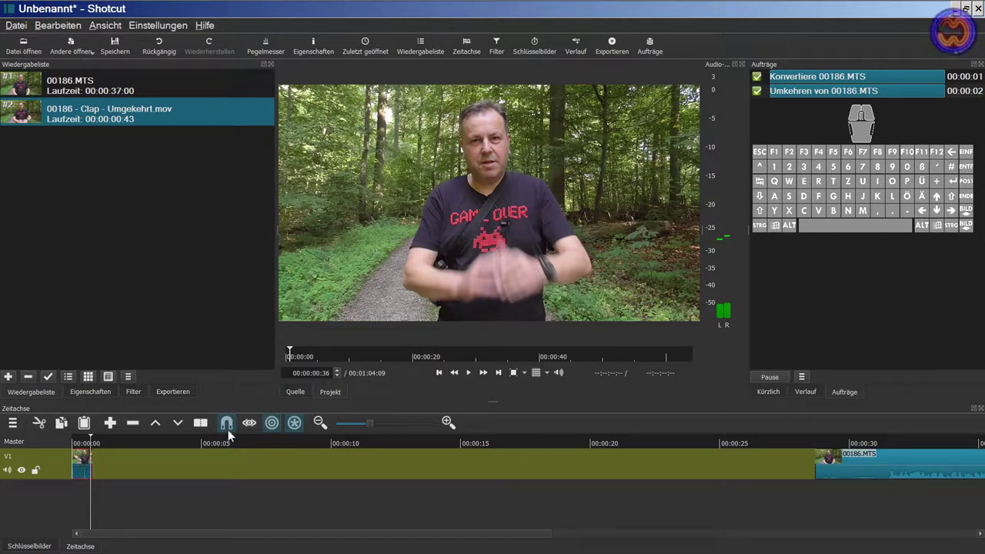
left_click(499, 373)
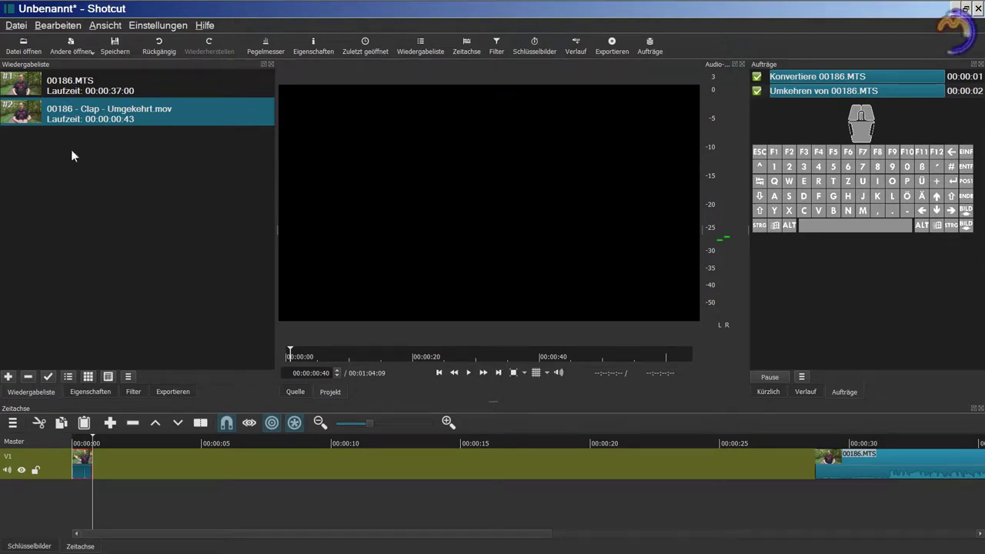
double_click(76, 121)
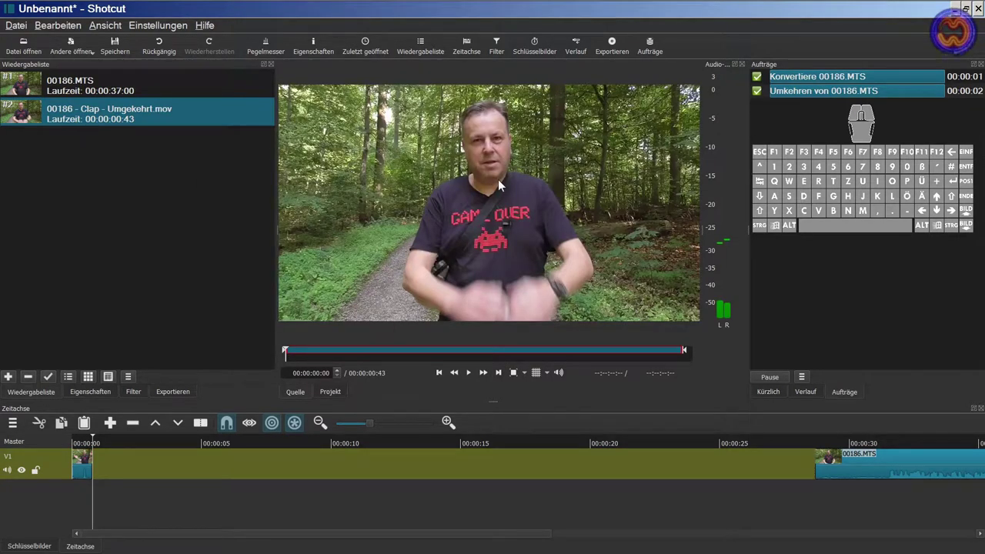
left_click_drag(498, 180, 96, 462)
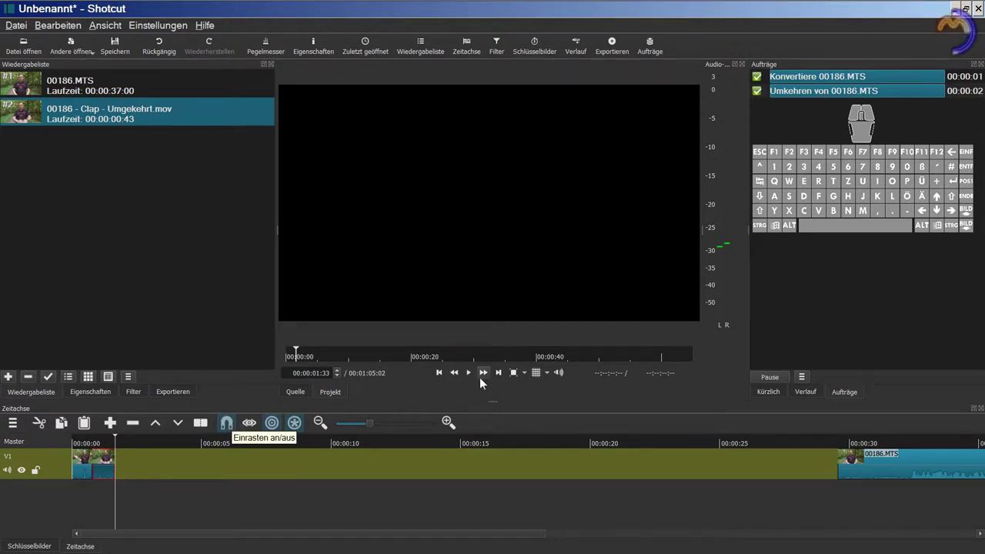
Step: Play the forward and reversed clap pair from the start of the timeline to check the transition
left_click(440, 373)
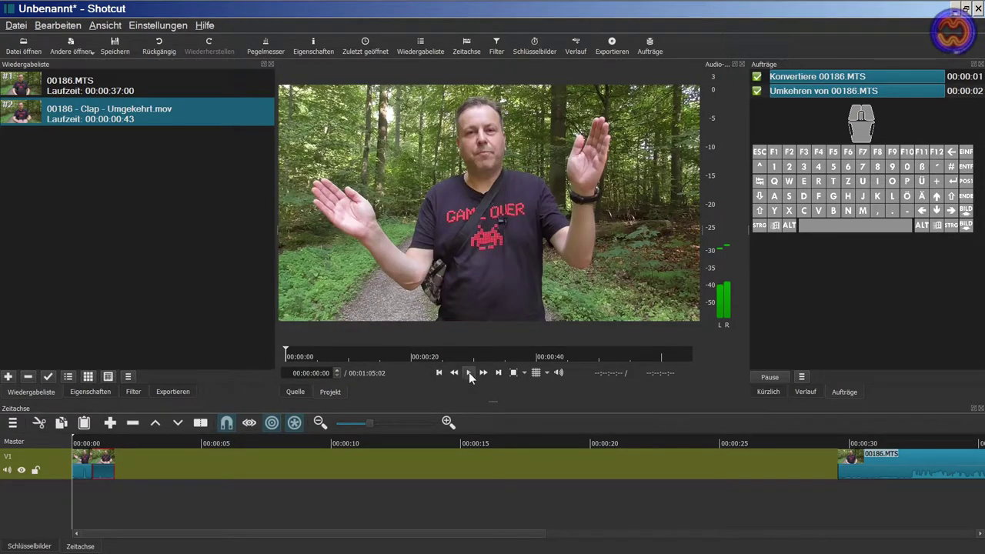
left_click(469, 371)
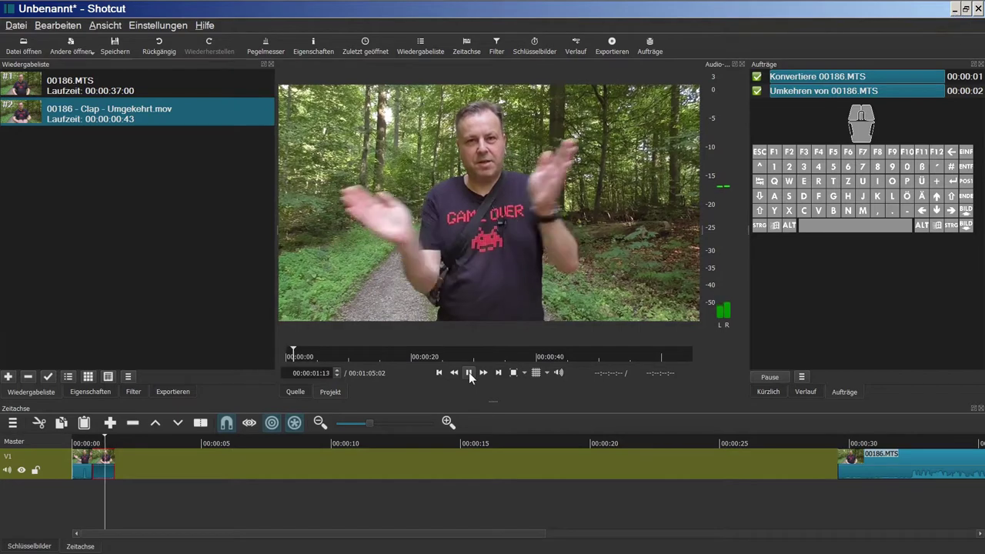
left_click(468, 371)
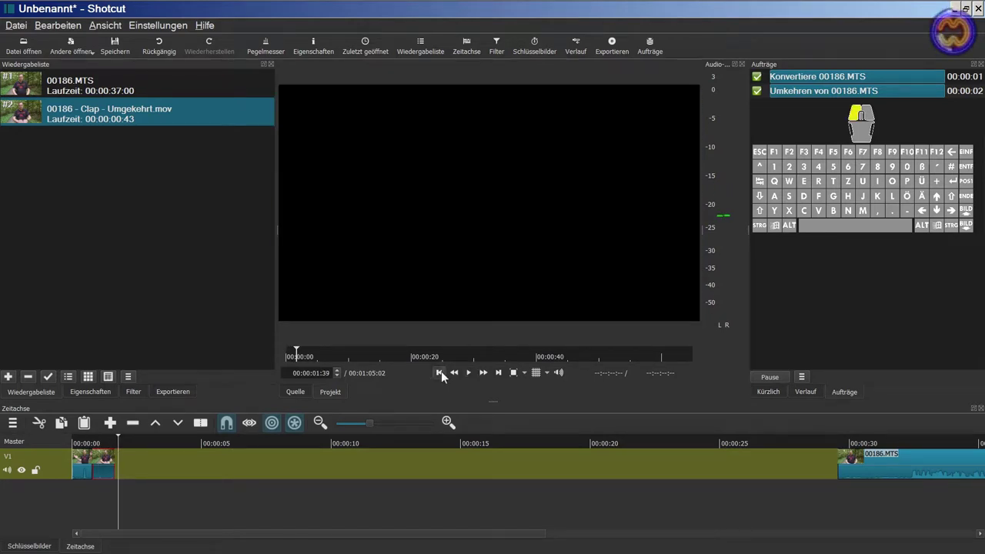
left_click(441, 370)
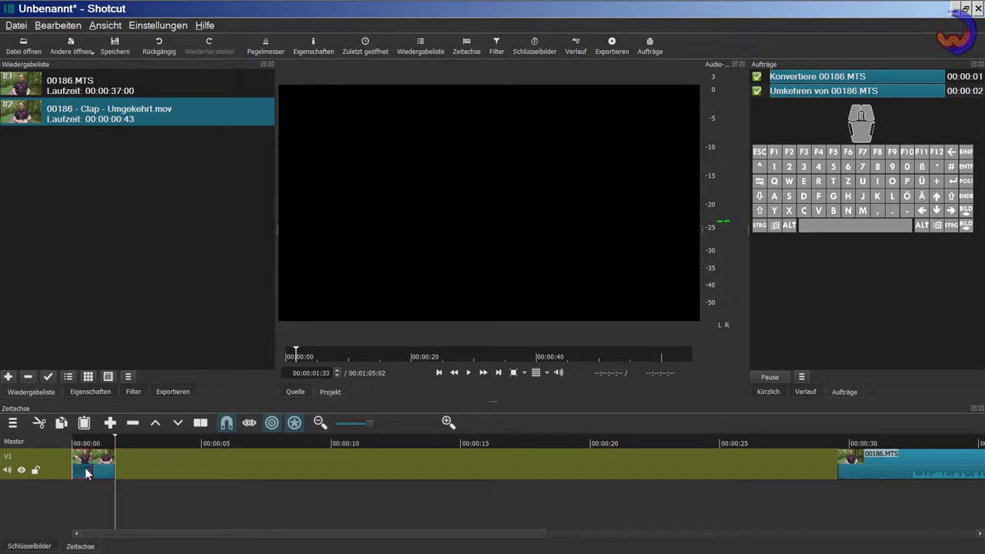
Step: Copy the first forward clap segment and paste it 14 times in a row behind the reversed clip on track V1
key("ctrl")
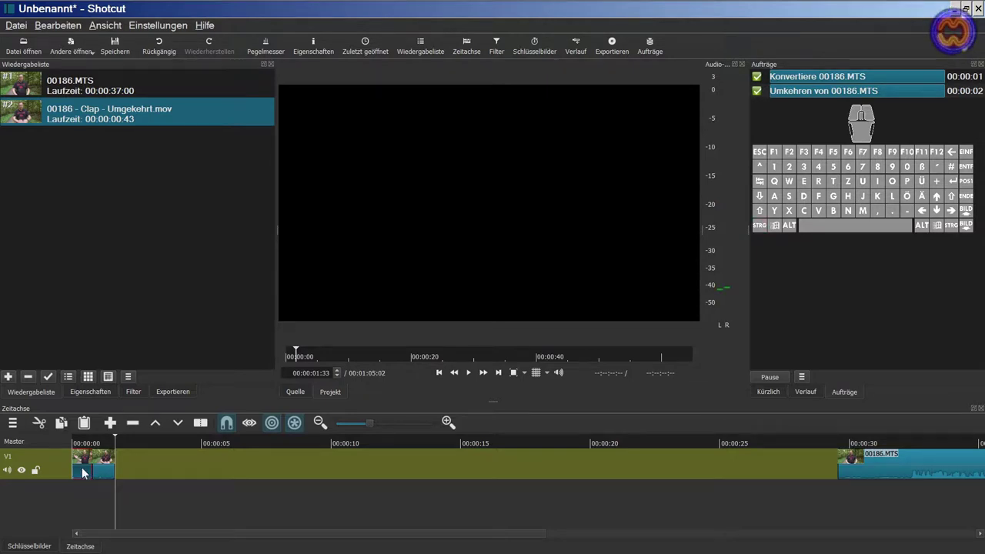
key("ctrl")
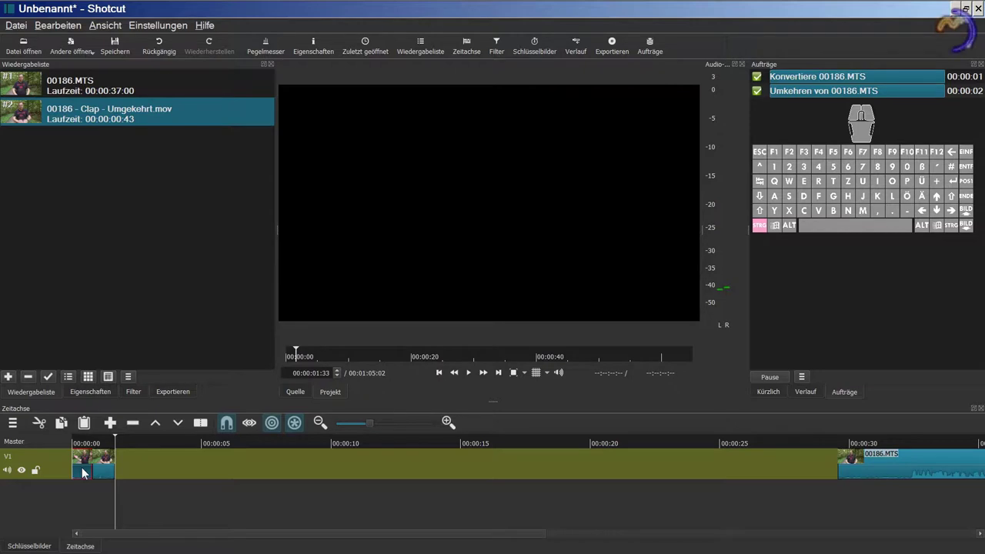
key("ctrl+v")
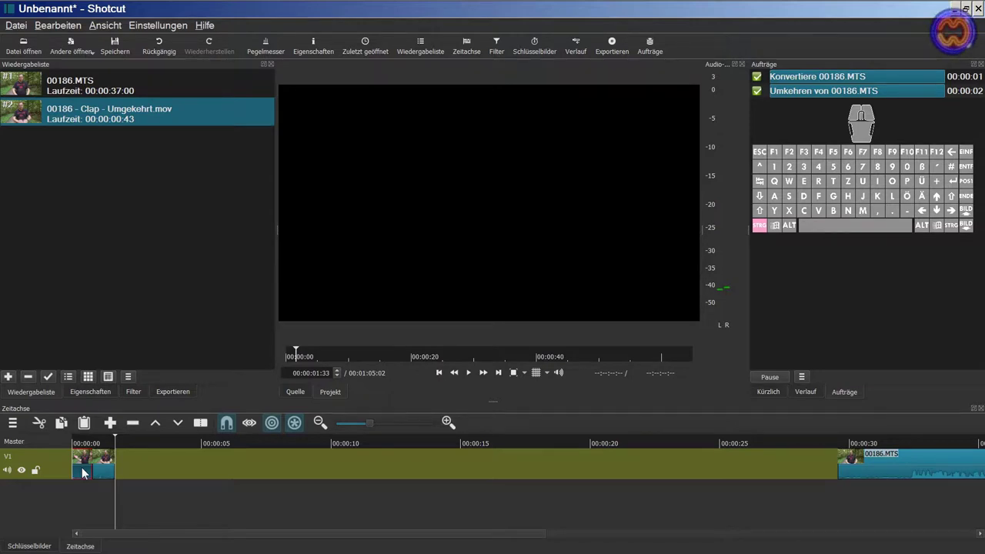
key("ctrl+v")
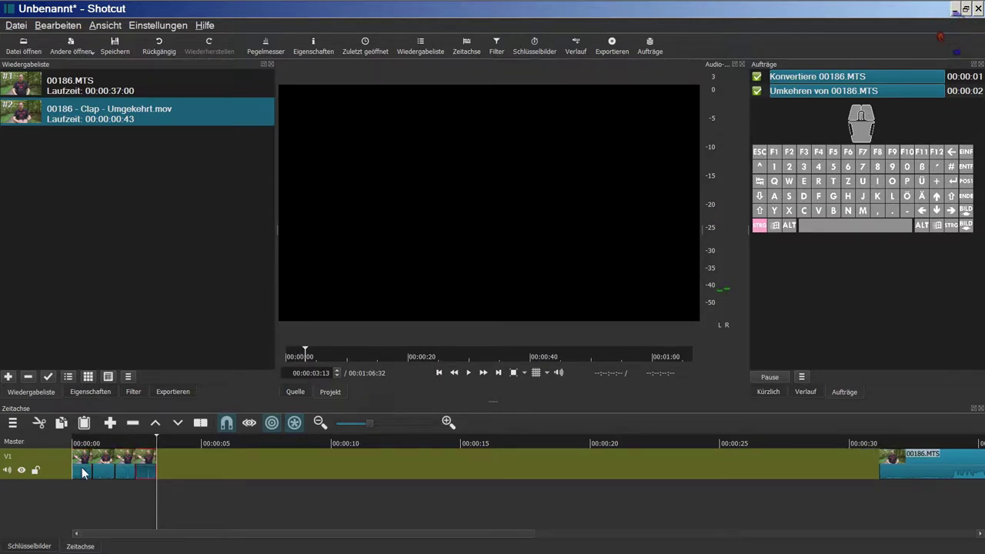
key("ctrl+v")
key("ctrl+v")
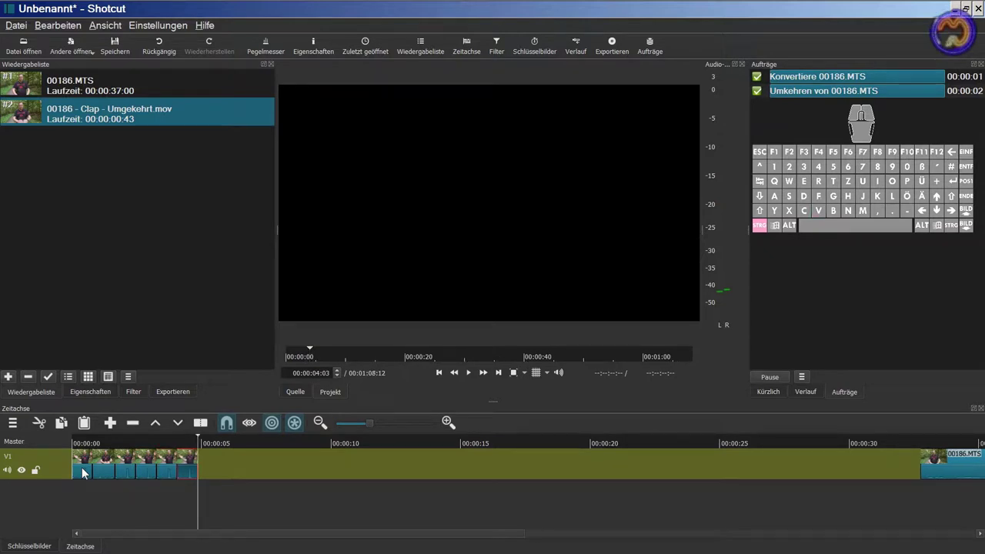
key("ctrl+v")
key("ctrl+v")
key("ctrl+v")
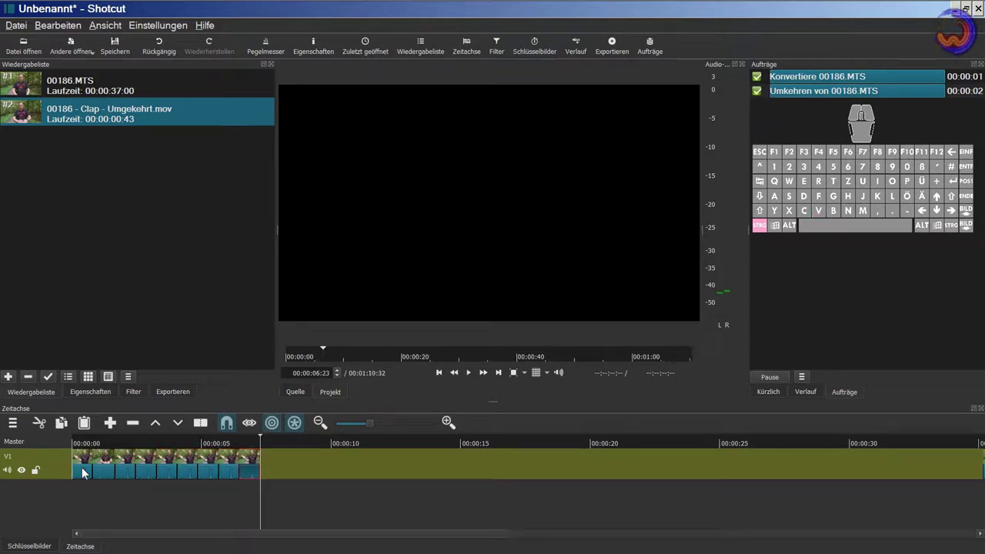
key("ctrl+v")
key("ctrl+v")
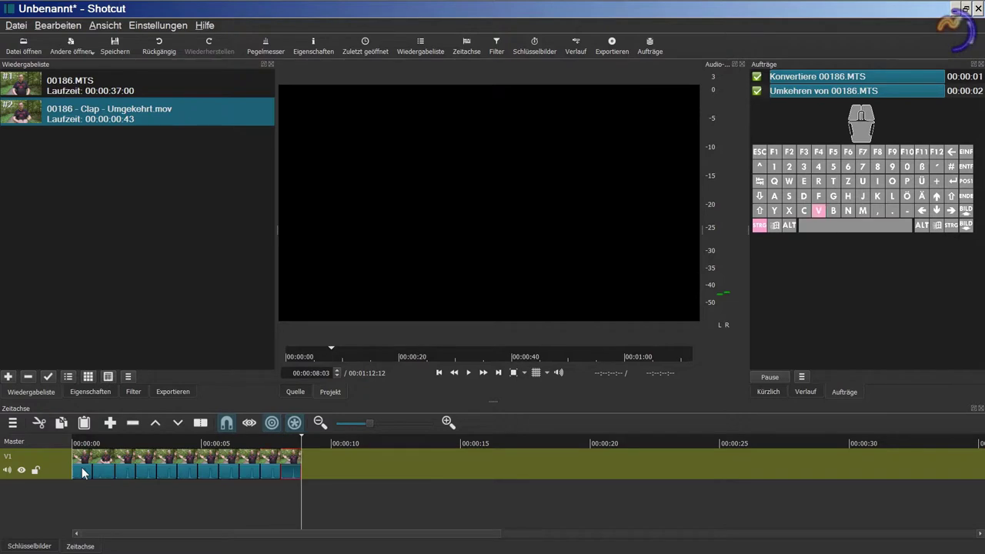
key("ctrl+v")
key("ctrl+v")
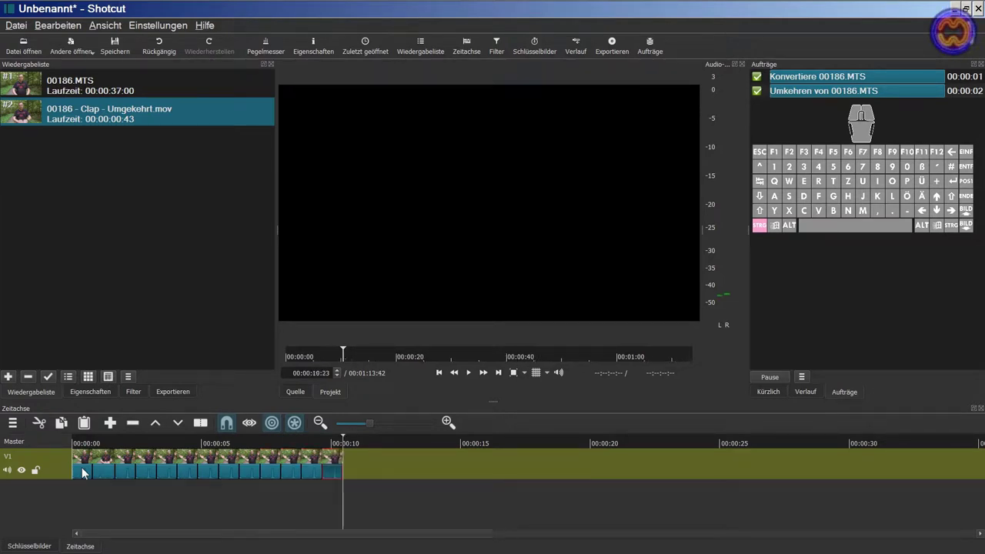
key("ctrl+v")
key("ctrl+v")
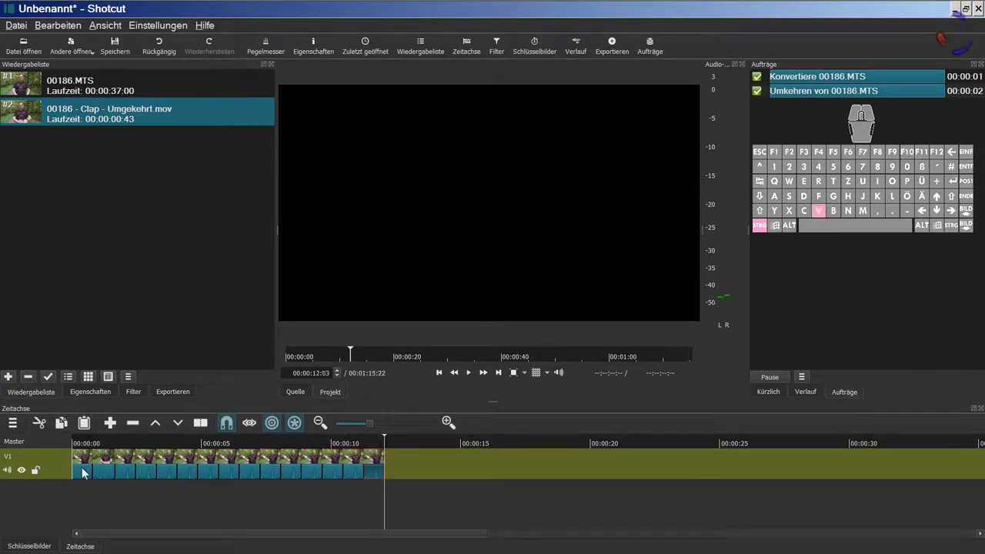
key("ctrl+v")
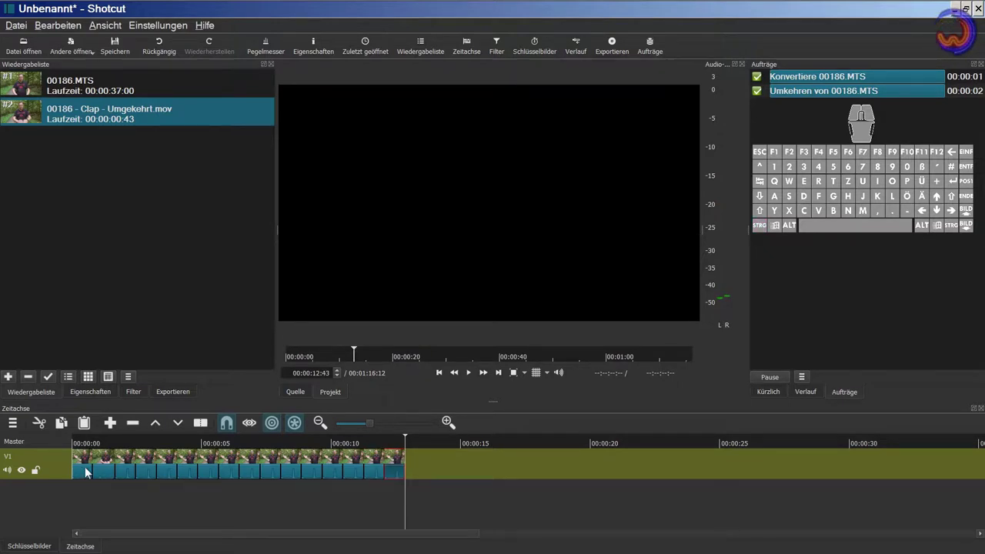
Step: Copy the reversed clap clip and insert it behind the second forward clap segment, at 00:00:02:23
left_click(106, 465)
key("ctrl")
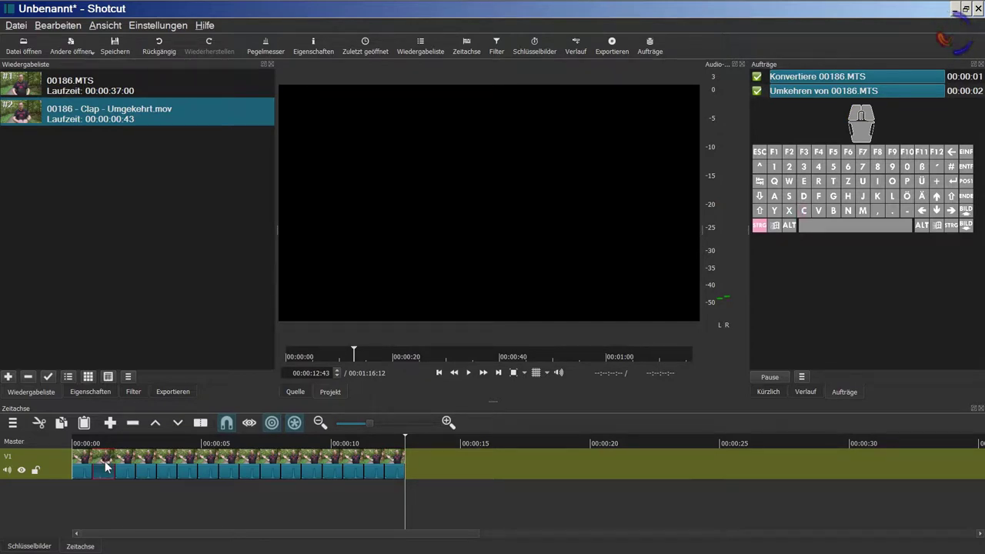
left_click(141, 441)
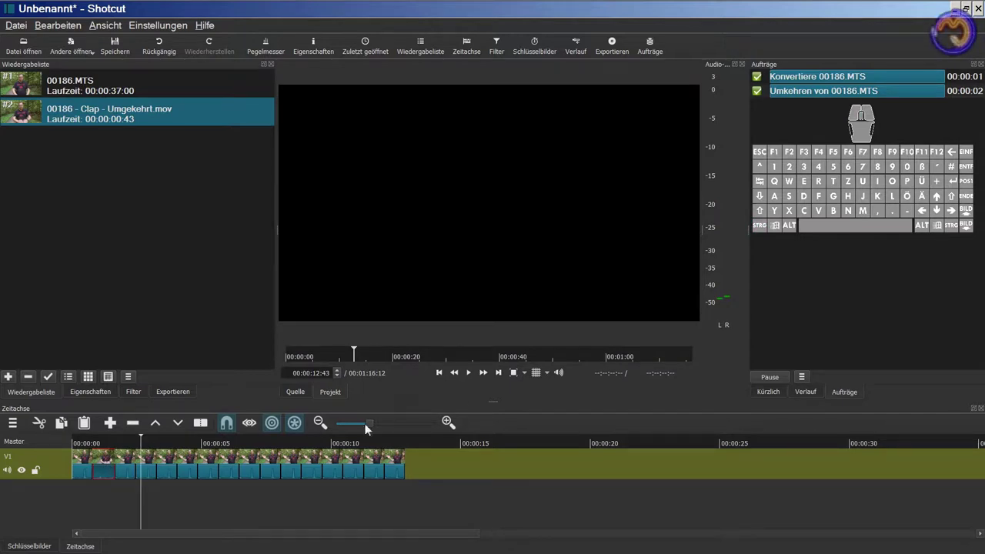
left_click(443, 377)
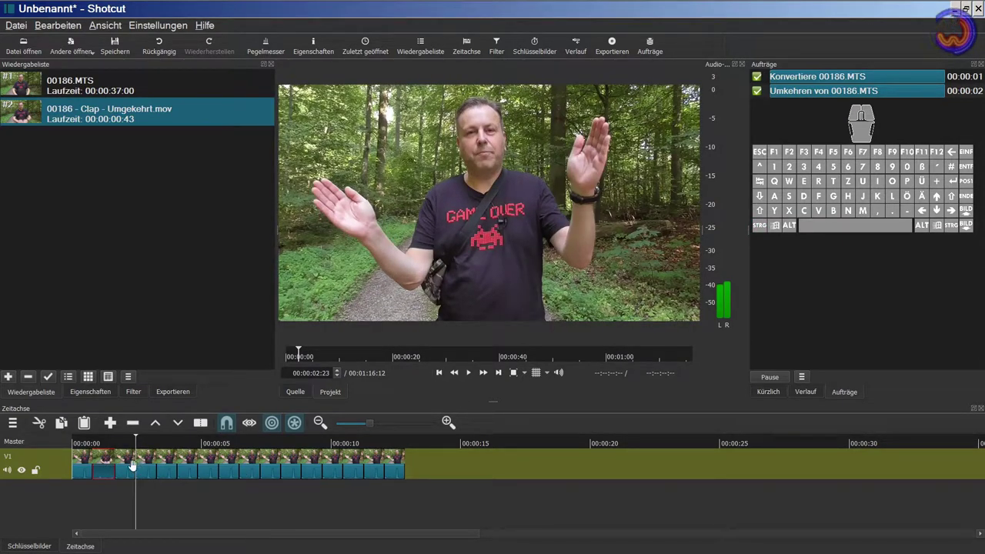
key("ctrl")
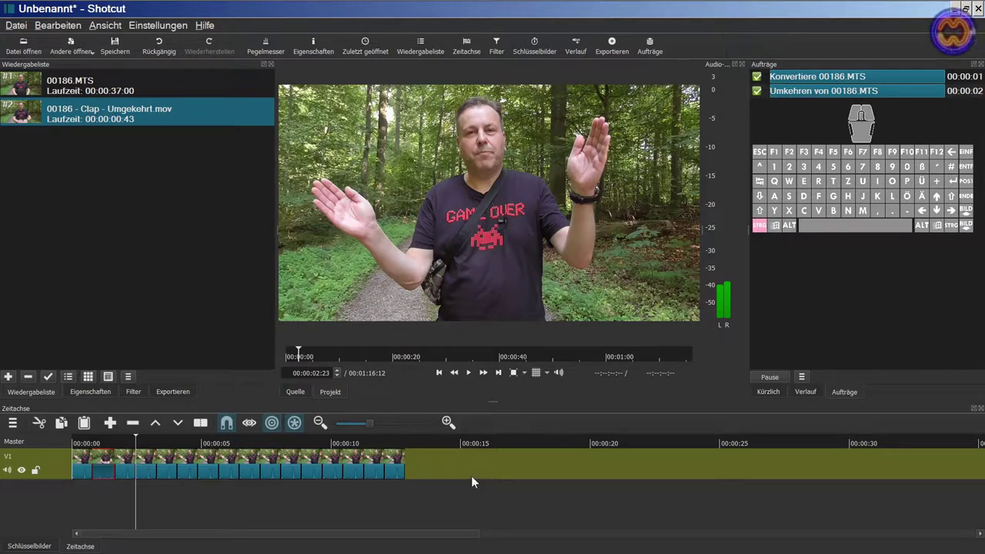
key("ctrl+v")
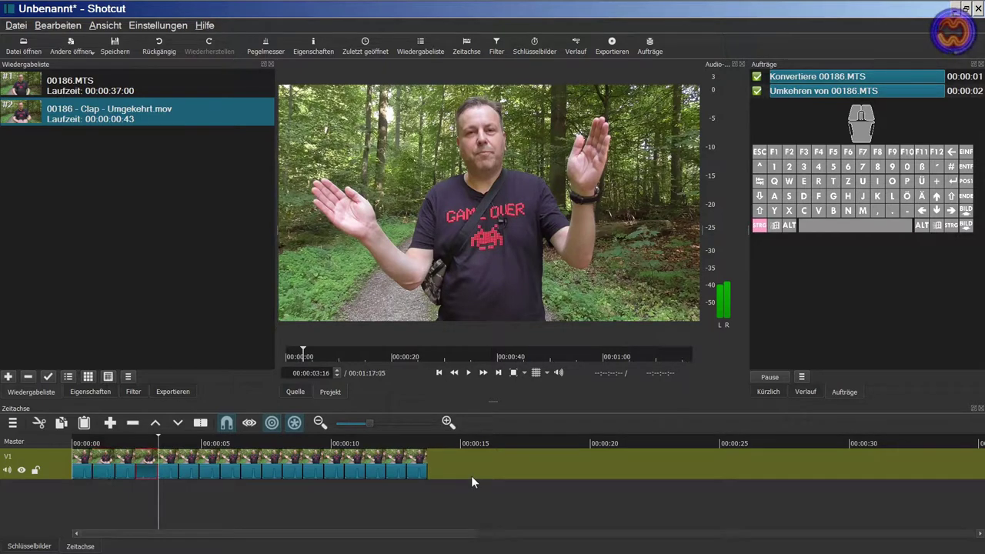
Step: Insert a copy of the reversed clap clip behind each following forward clap segment on track V1, except the last one
left_click(499, 372)
key("ctrl")
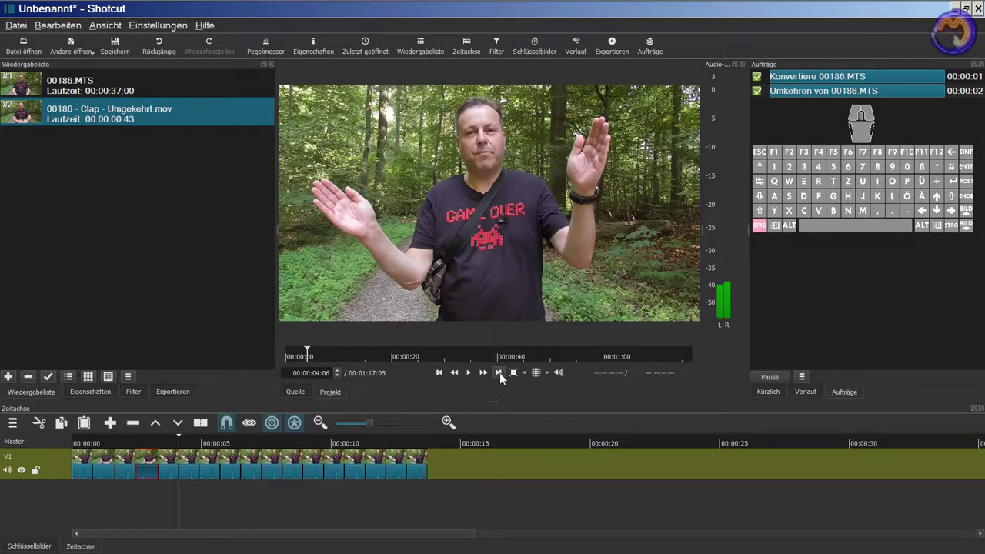
key("ctrl+v")
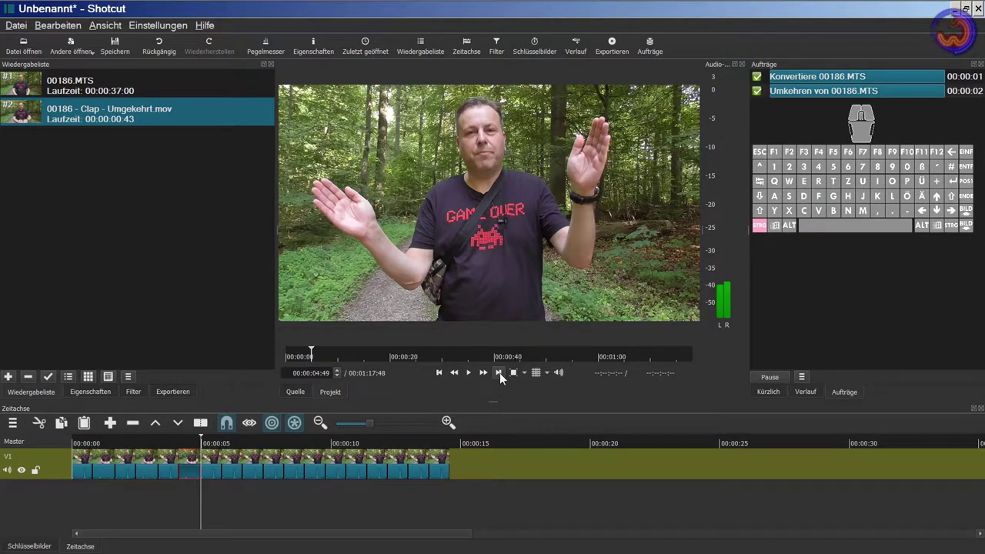
key("ctrl+v")
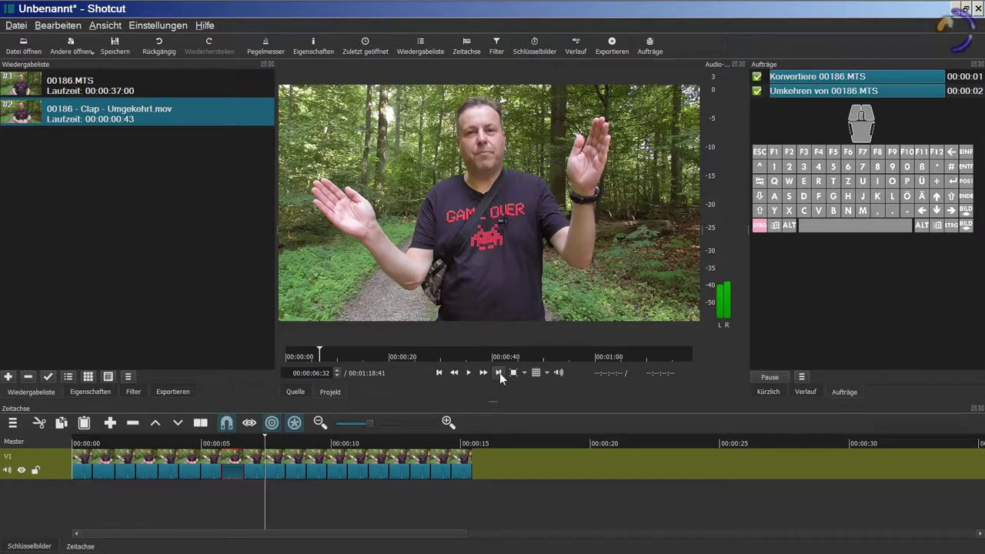
key("ctrl+v")
key("ctrl+v")
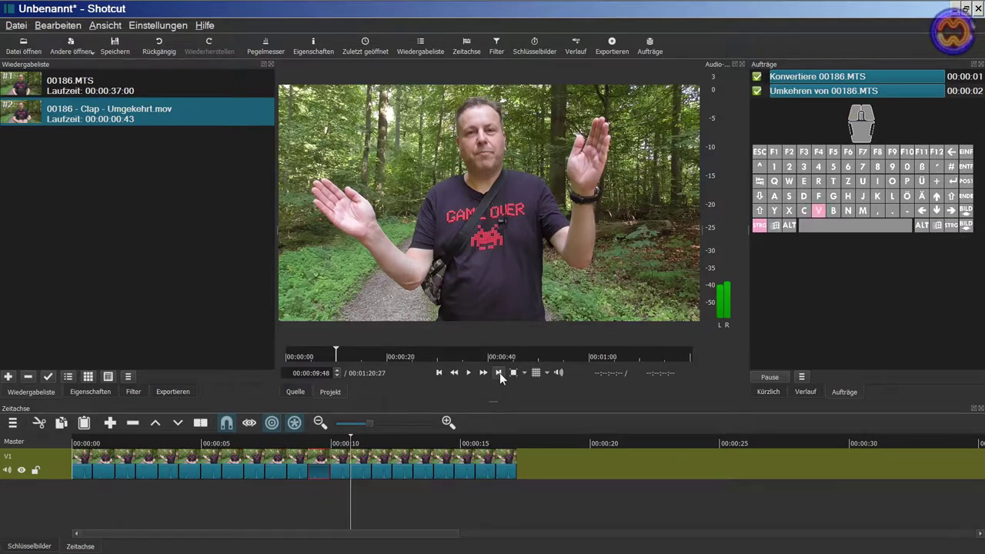
key("ctrl+v")
key("ctrl+v")
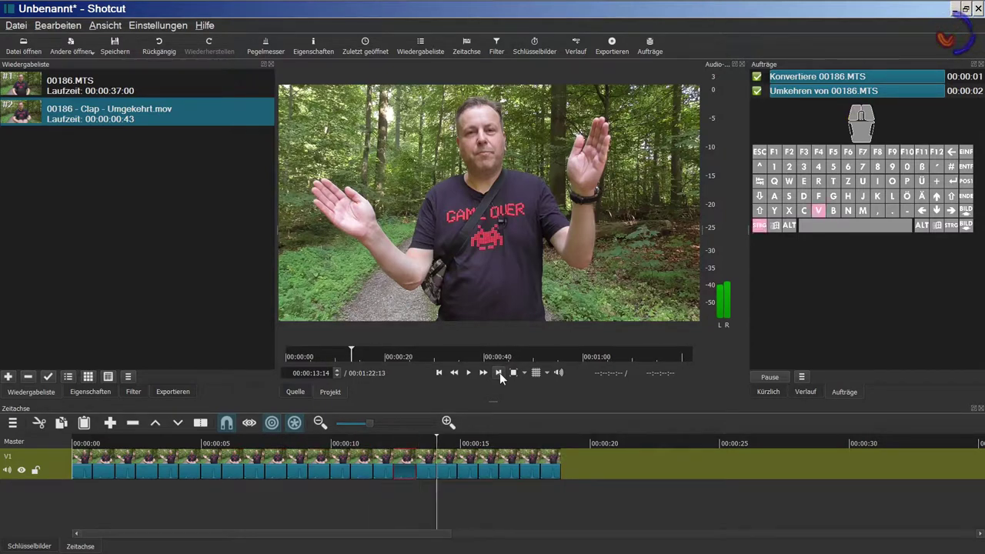
key("ctrl+v")
key("ctrl+v")
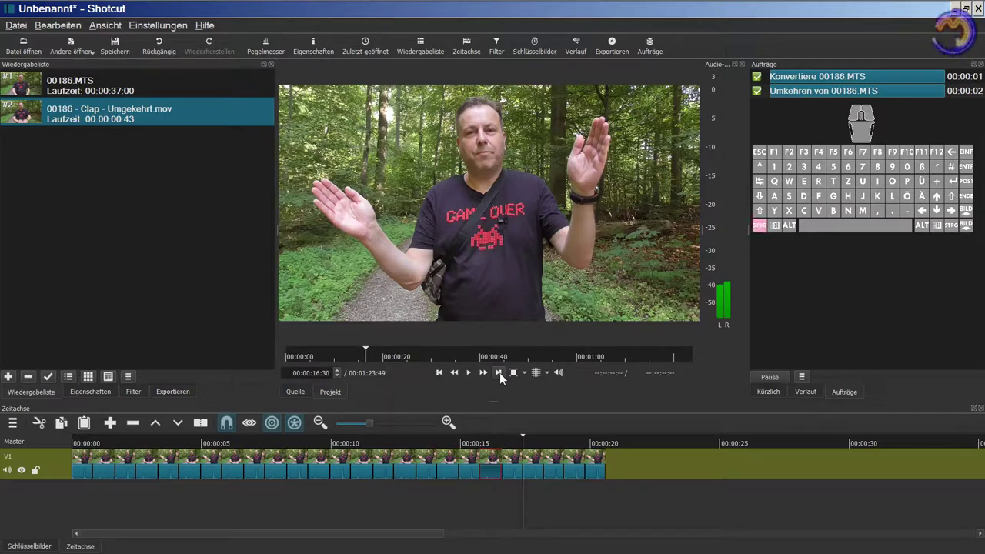
key("ctrl+v")
key("ctrl+v")
key("ctrl+v")
key("ctrl+v")
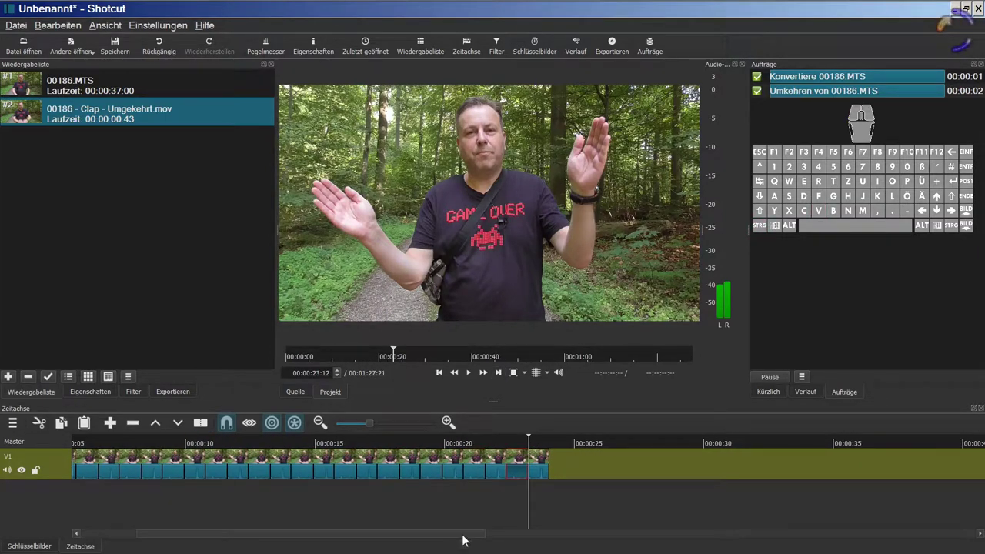
Step: Play the alternating clap sequence from the start of the timeline for about five seconds to check the effect
left_click(441, 372)
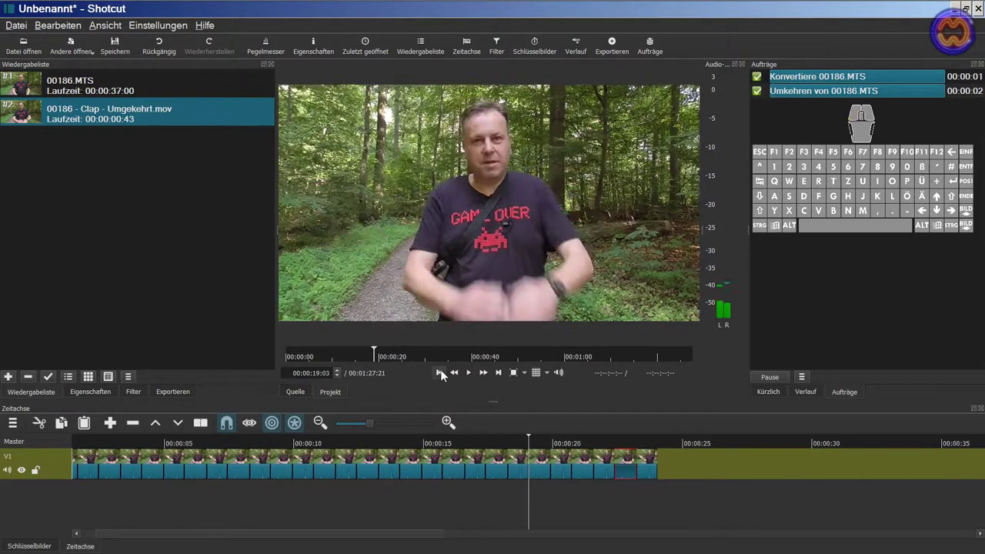
left_click(440, 373)
left_click(441, 372)
left_click(440, 373)
left_click(440, 372)
left_click(441, 372)
left_click(440, 372)
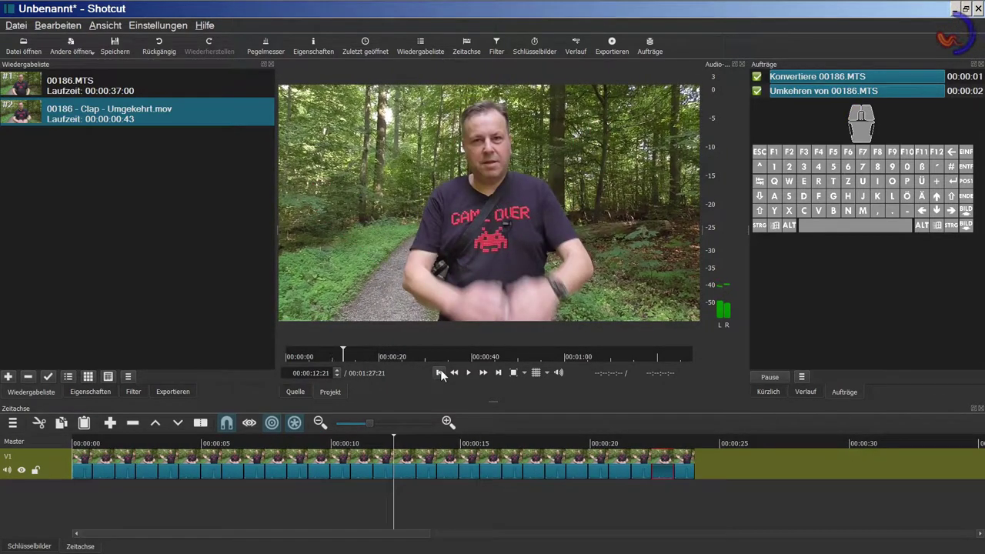
left_click(440, 372)
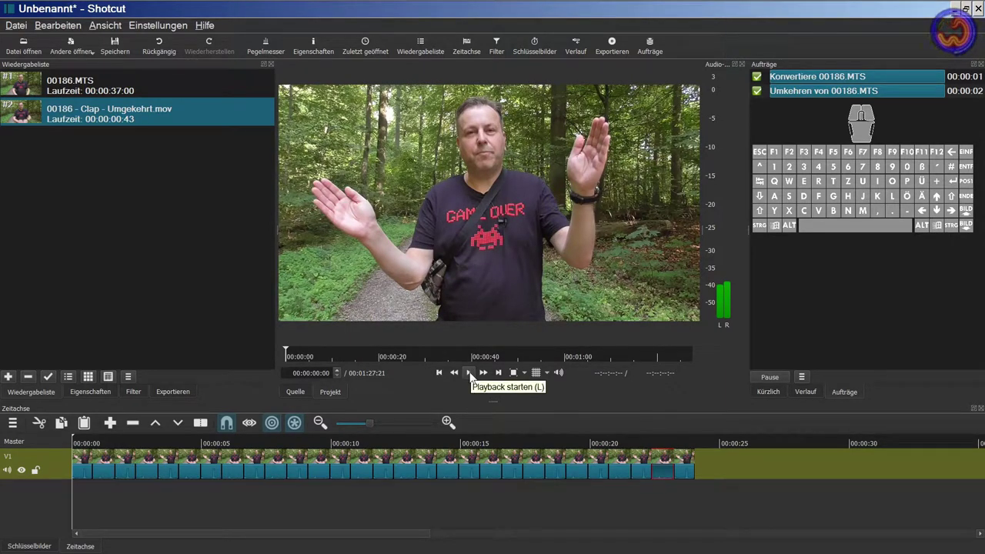
left_click(469, 373)
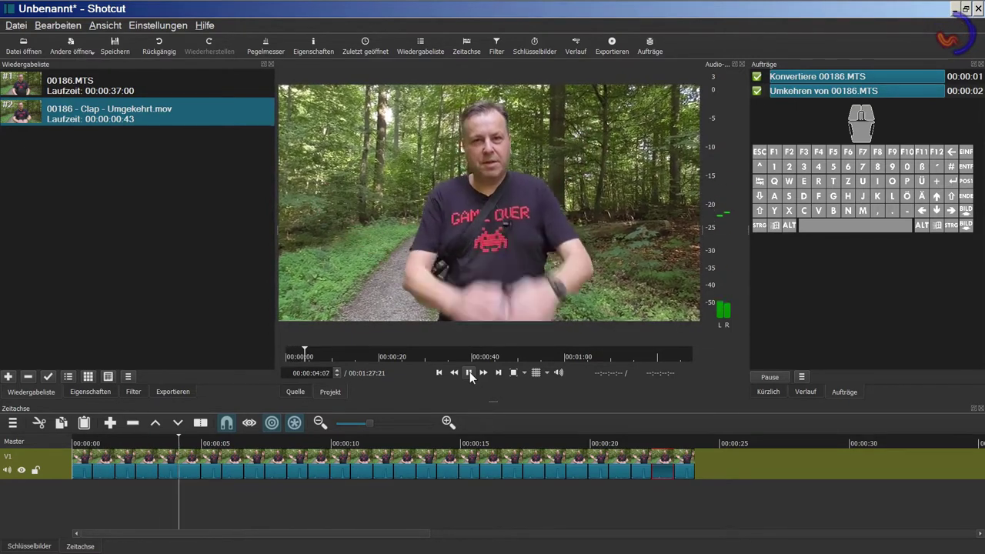
left_click(469, 372)
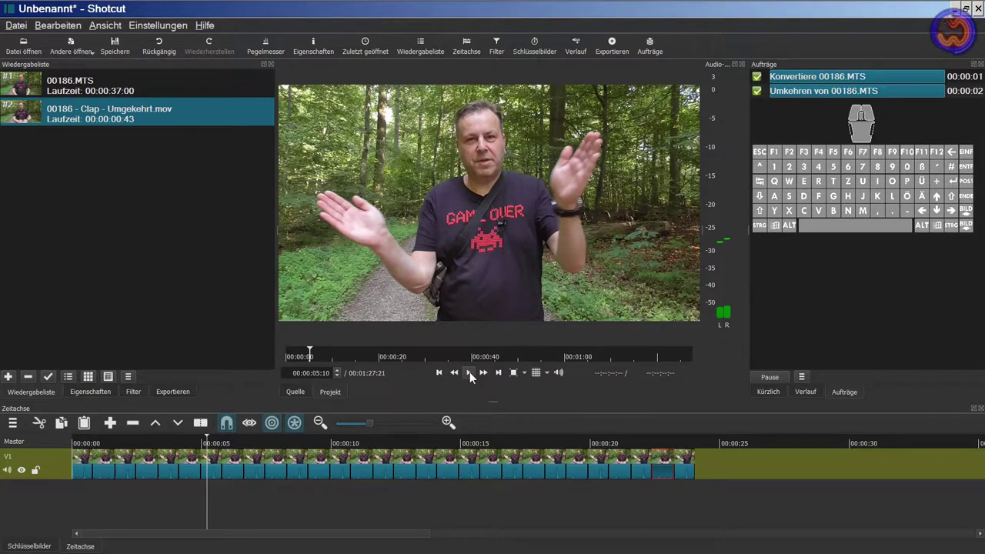
Step: Save the project as a new MLT XML file named Reverse-Bounce in the Wald_Verabschiedung folder
left_click(17, 26)
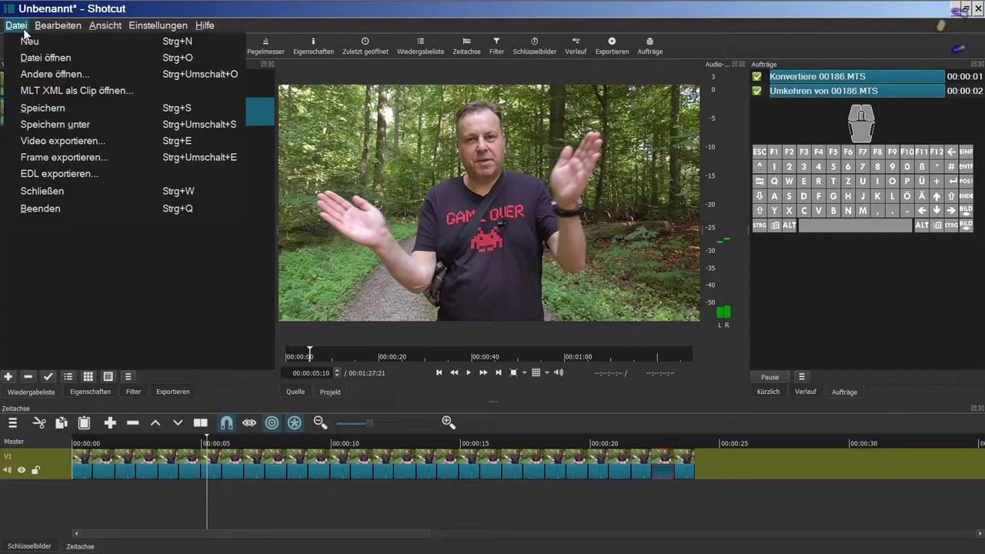
left_click(41, 125)
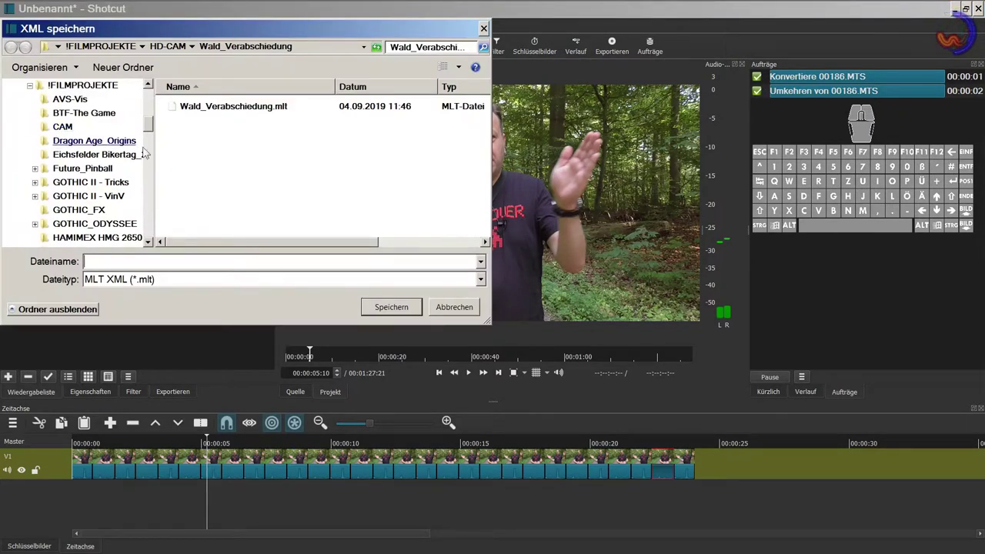
left_click(140, 264)
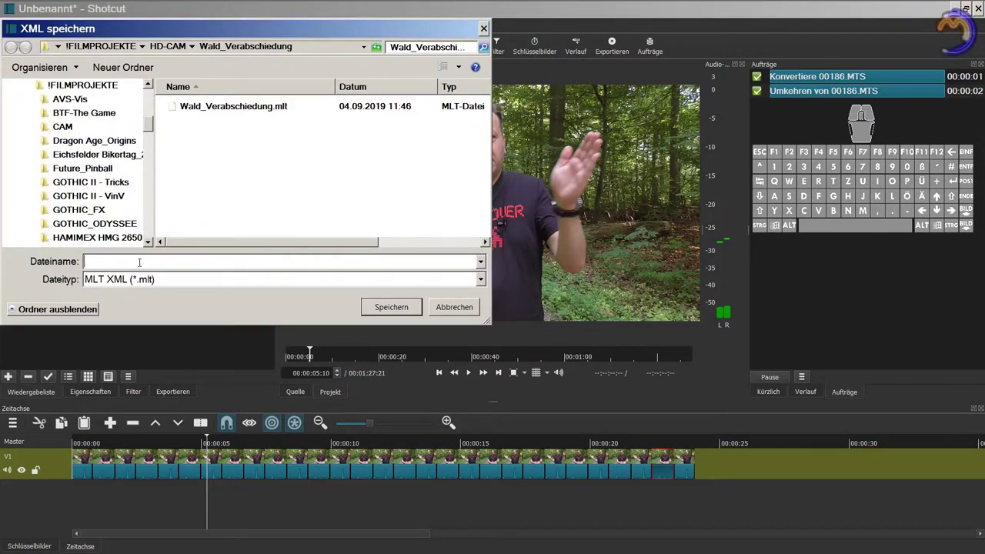
type("R")
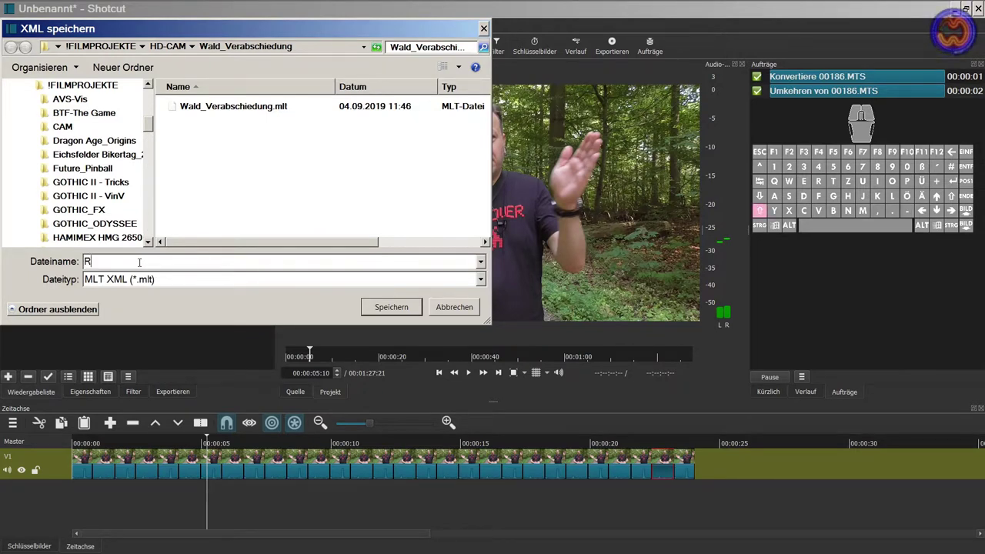
type("everse")
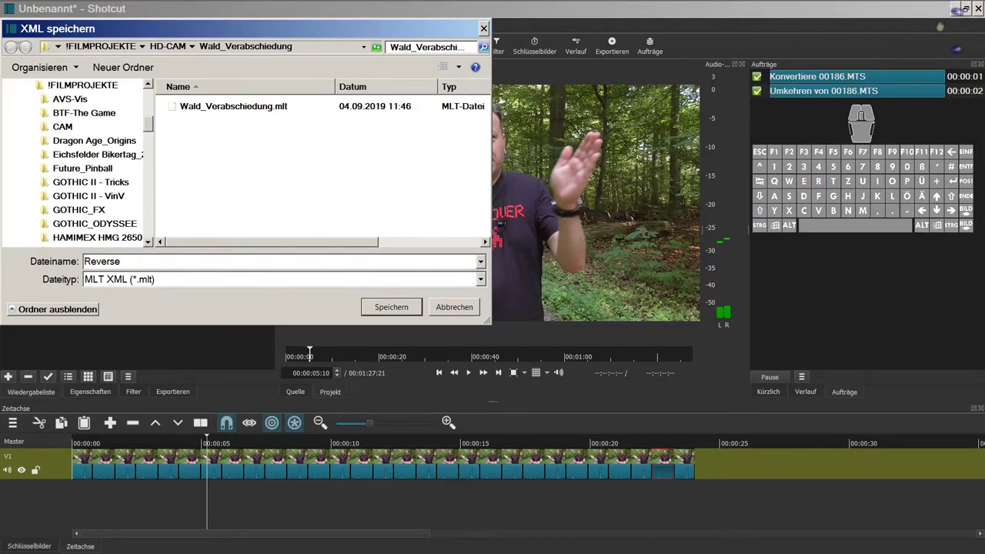
type("-Boun")
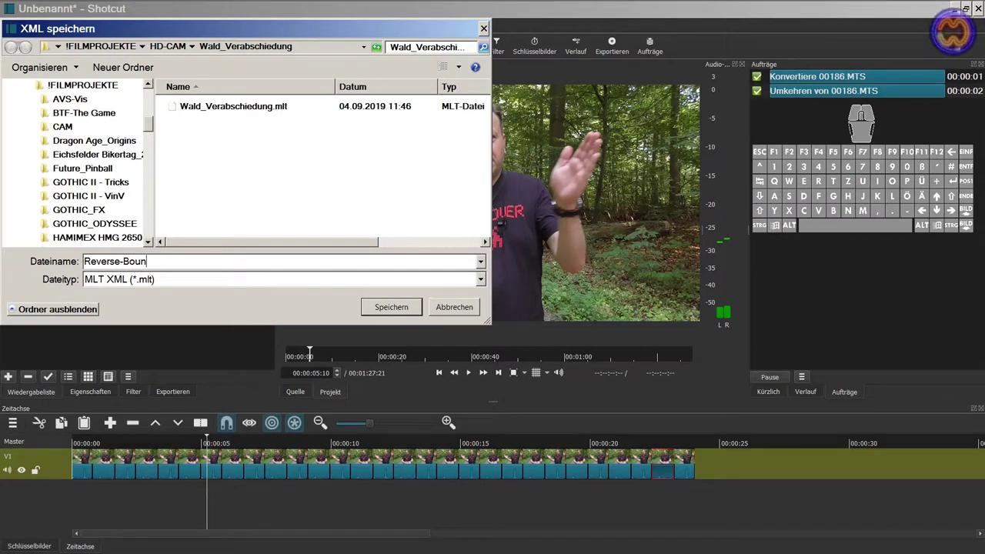
type("ce")
left_click(399, 311)
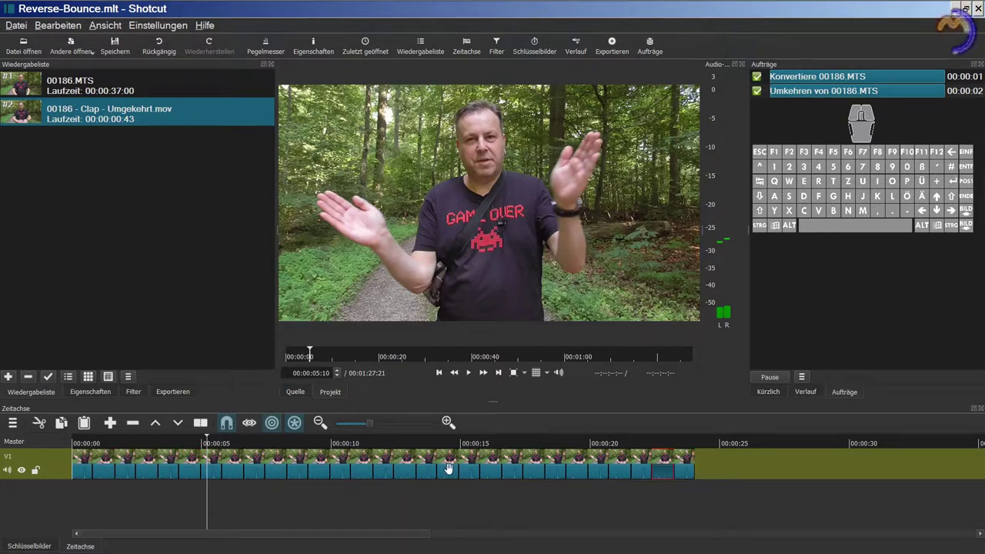
Step: Set the speed of the second forward clap segment on track V1 to 2x and remove the gap behind it
left_click(447, 423)
left_click(447, 423)
left_click(447, 423)
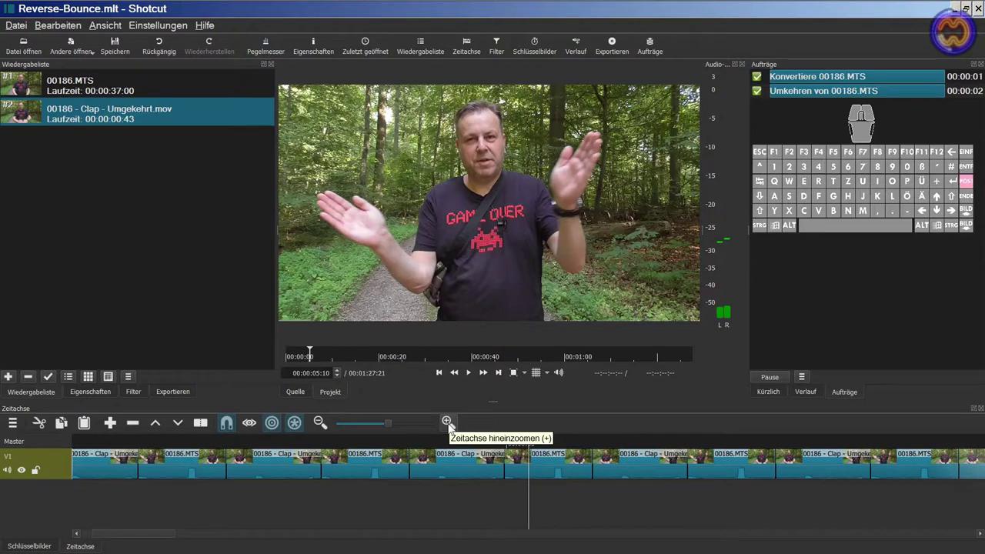
key("Home")
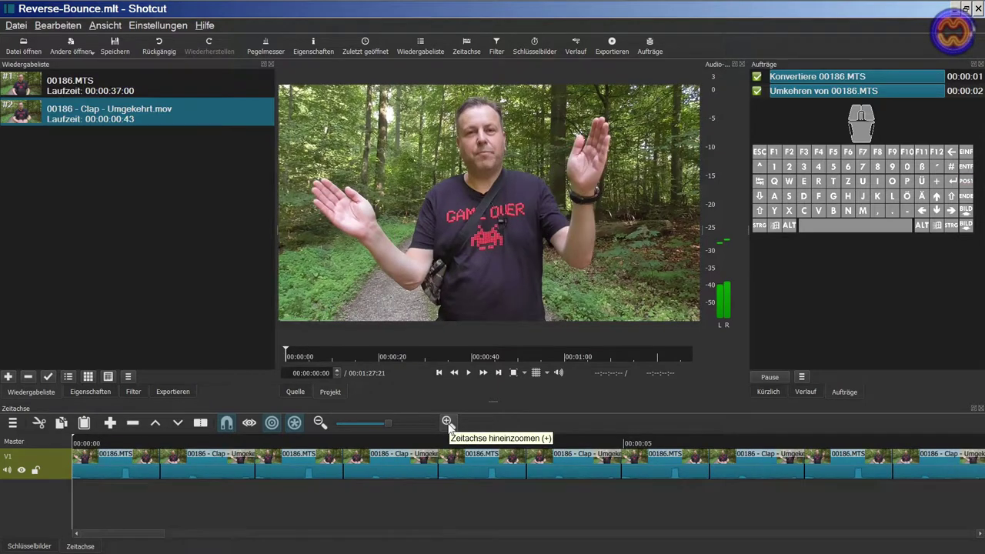
left_click(124, 475)
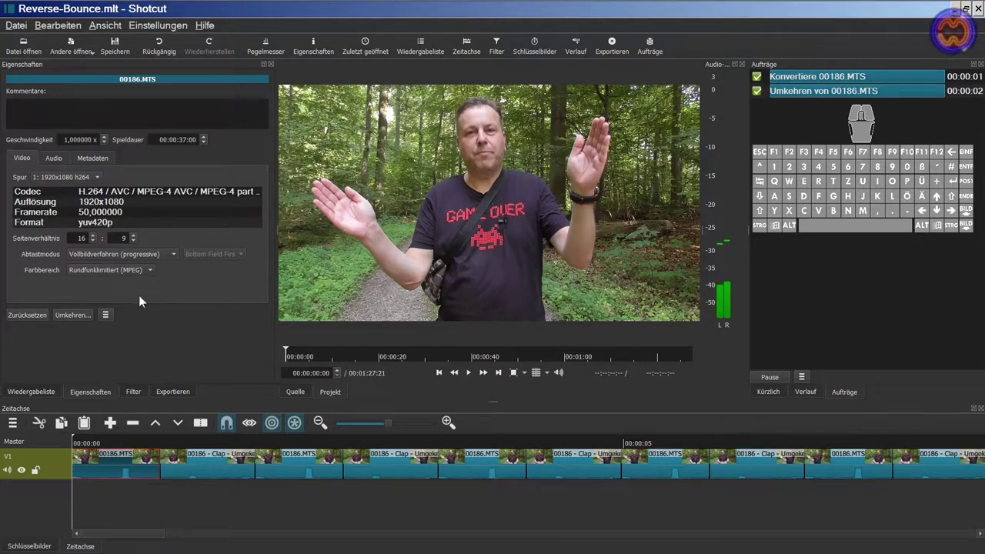
left_click(293, 471)
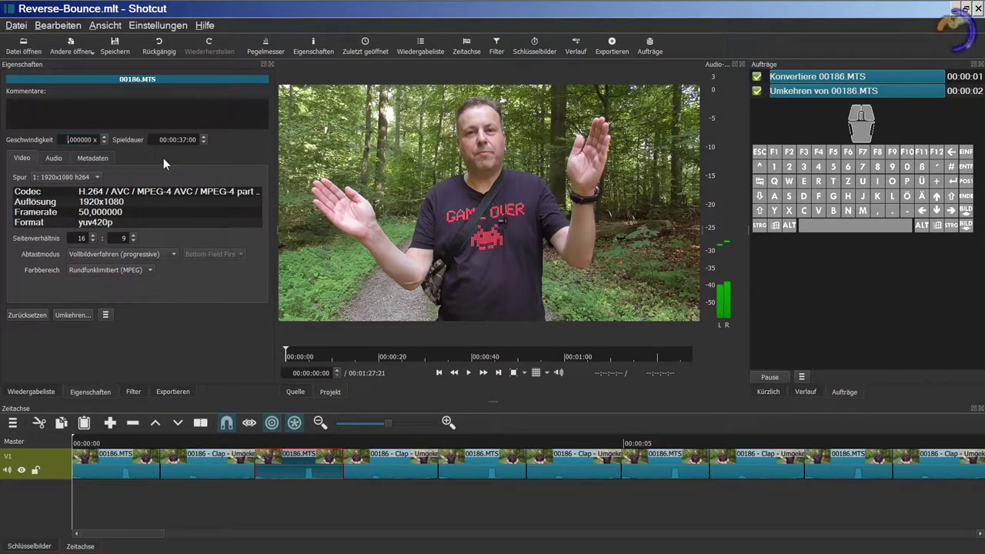
key("Return")
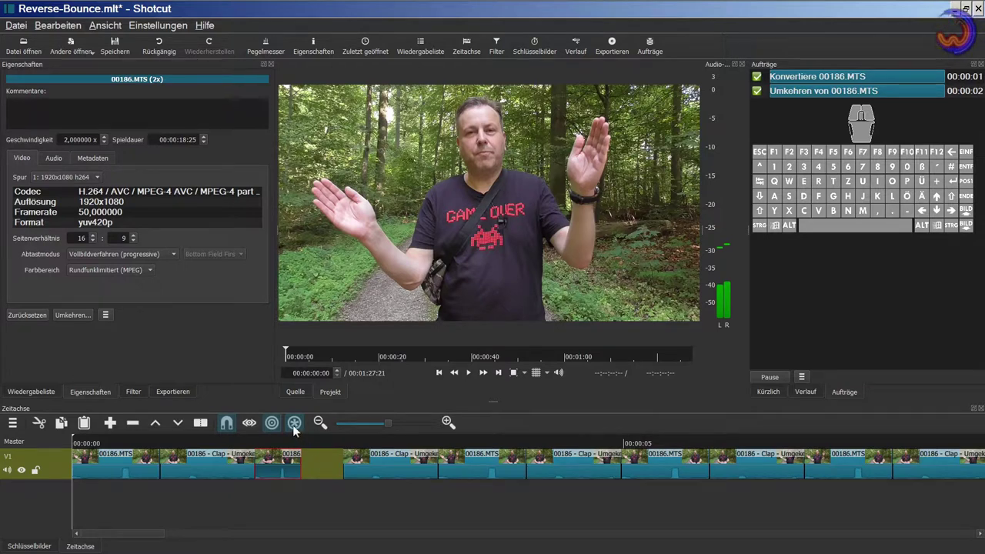
right_click(320, 464)
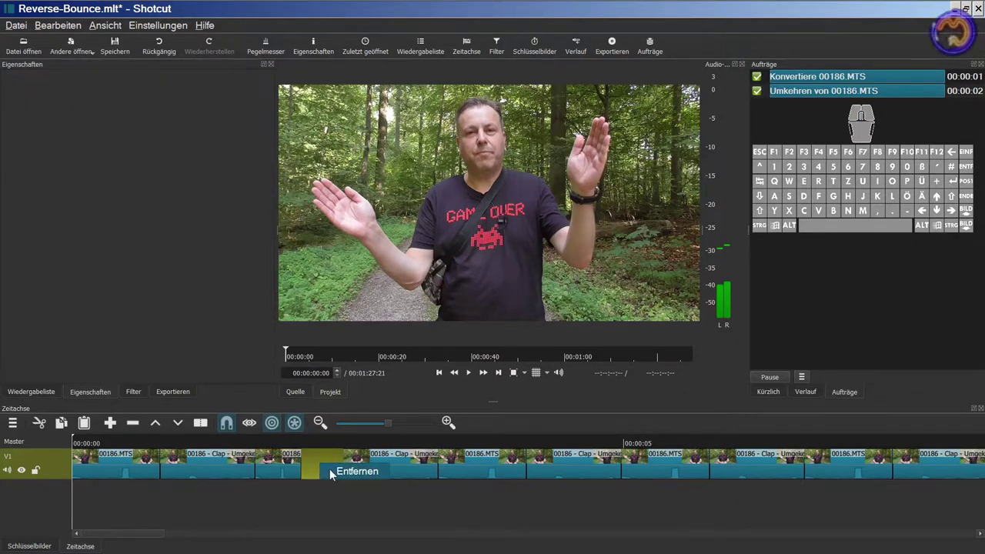
left_click(329, 469)
Step: Set the speed of the second reversed clap clip to 2x and remove the gap behind it
left_click(329, 469)
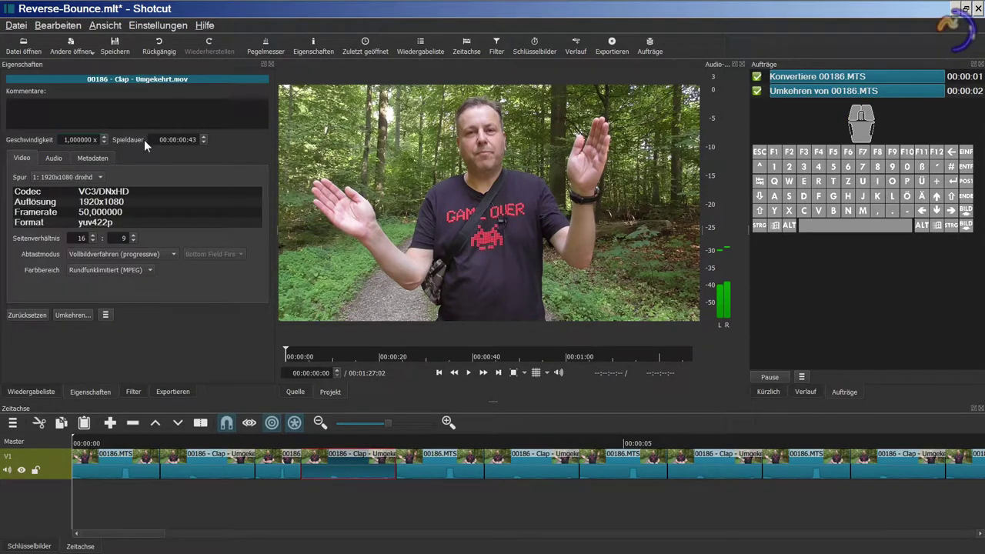
key("BackSpace")
type("2")
key("Return")
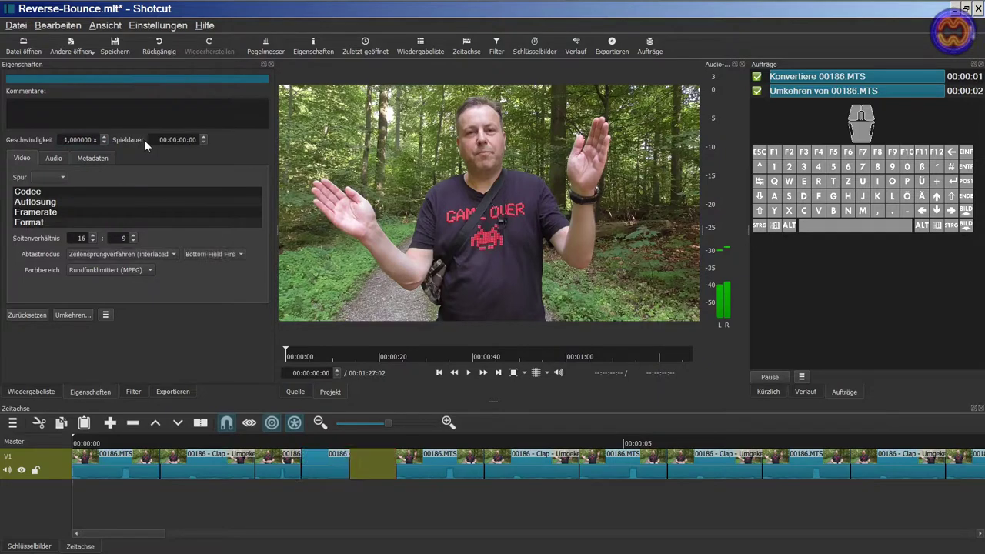
right_click(369, 464)
left_click(408, 471)
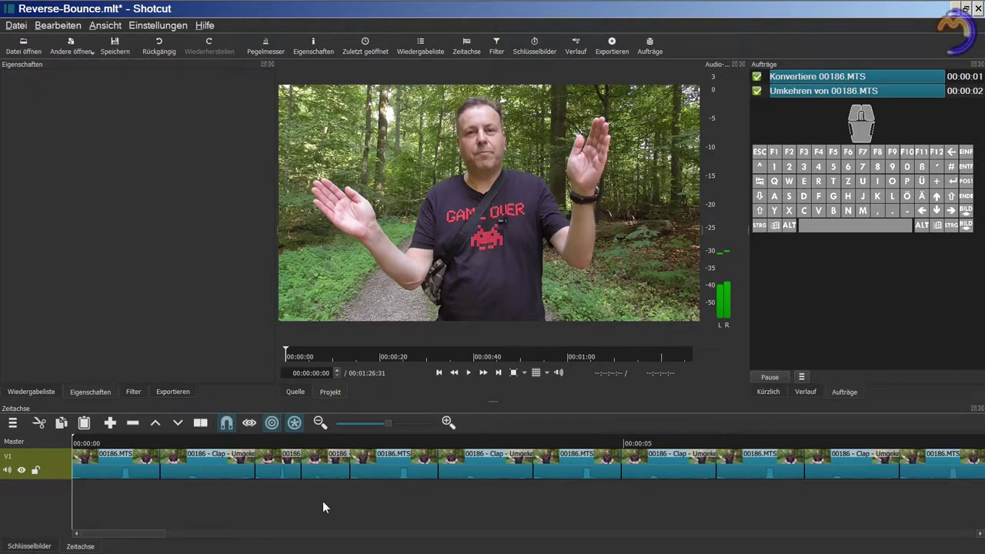
Step: Set the speed of the third forward clap segment to 2x and remove the gap behind it
left_click(383, 472)
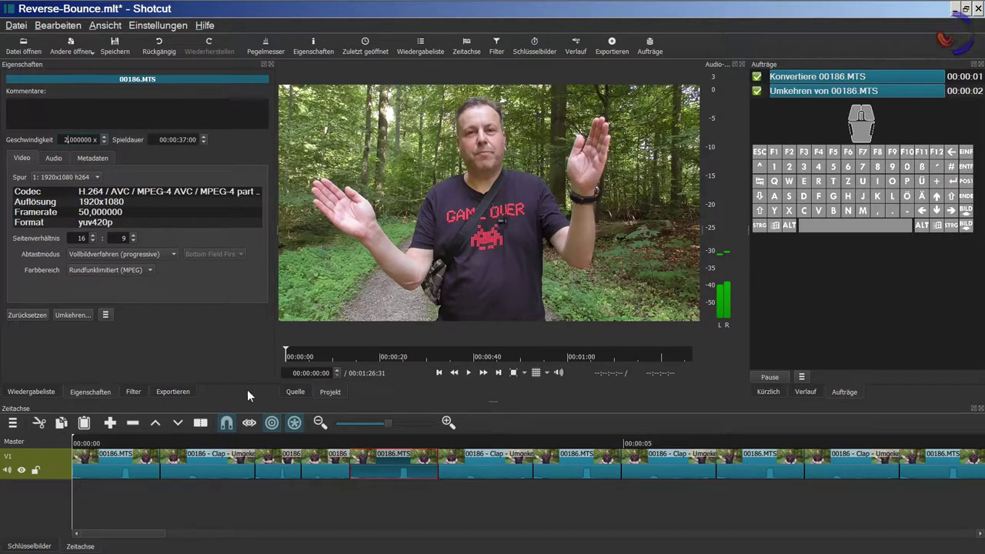
key("Return")
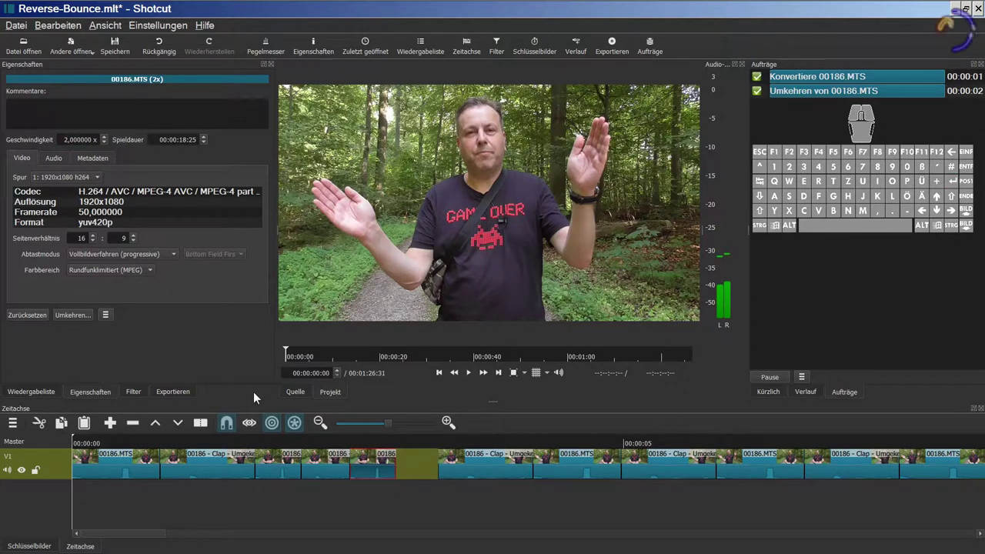
right_click(417, 470)
left_click(434, 477)
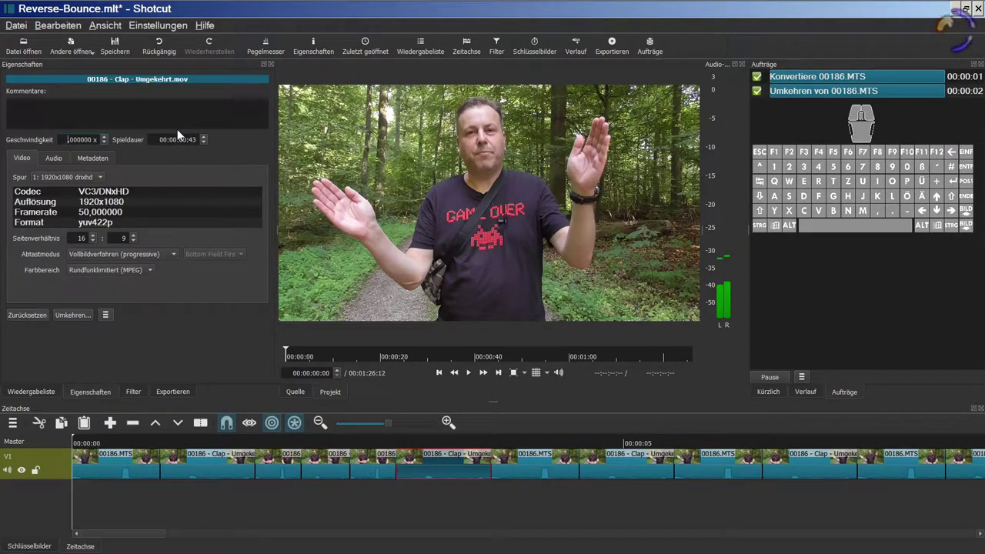
Step: Set the speed of the third reversed clap clip and of the forward segment just before it to 3x
type("3,")
key("Return")
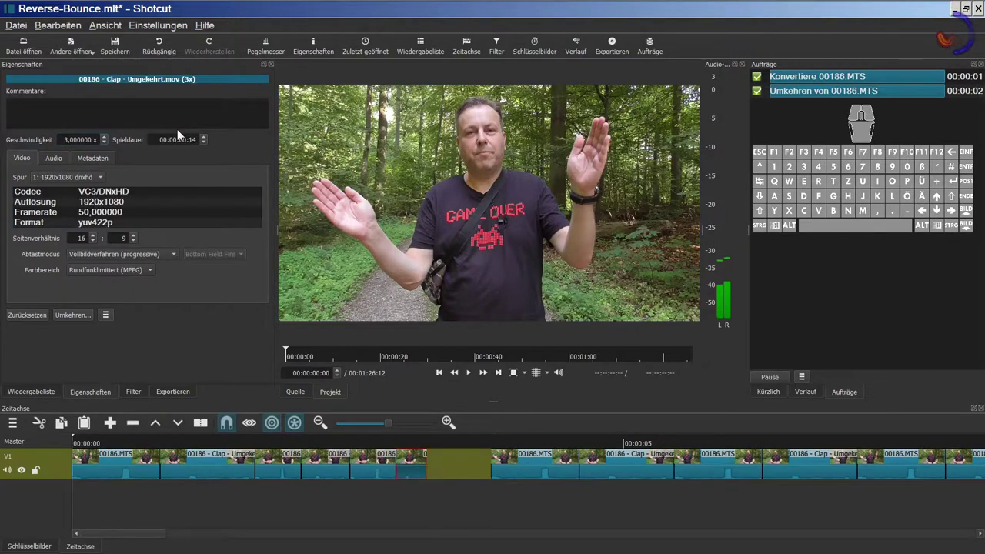
left_click(369, 473)
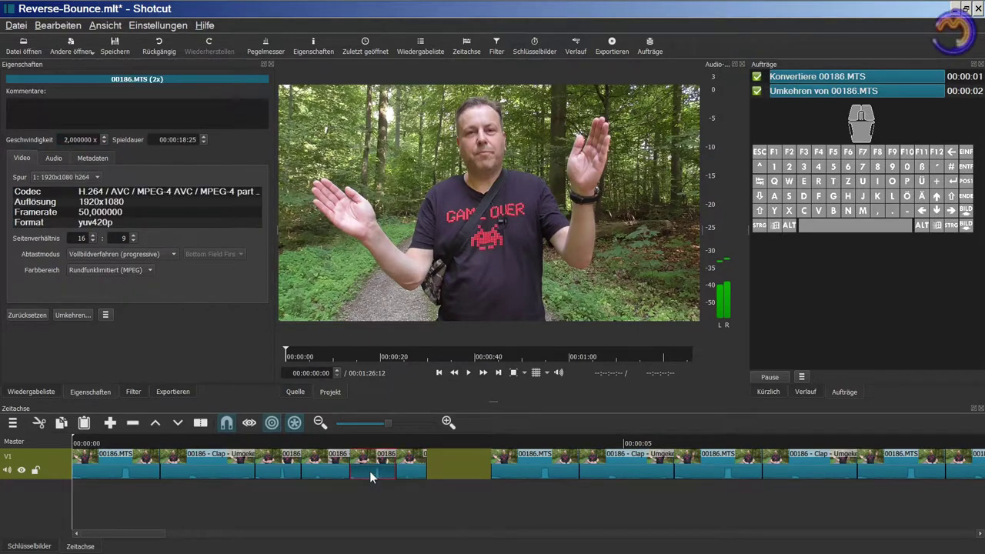
left_click(64, 139)
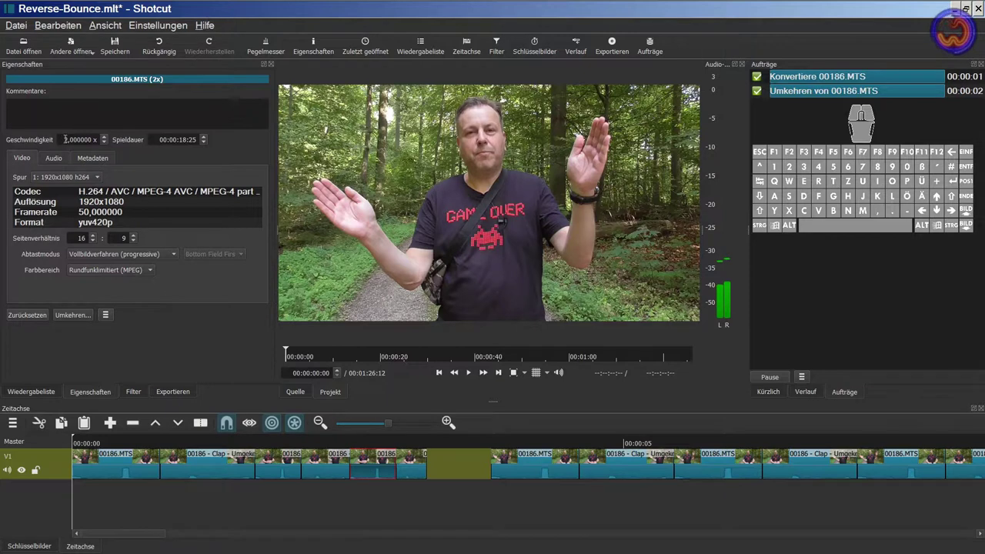
key("BackSpace")
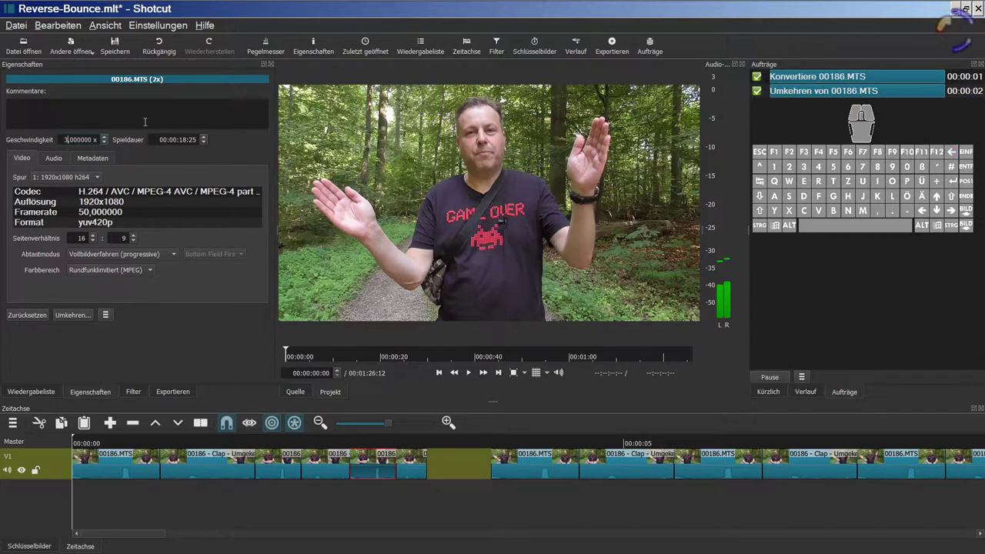
left_click(256, 461)
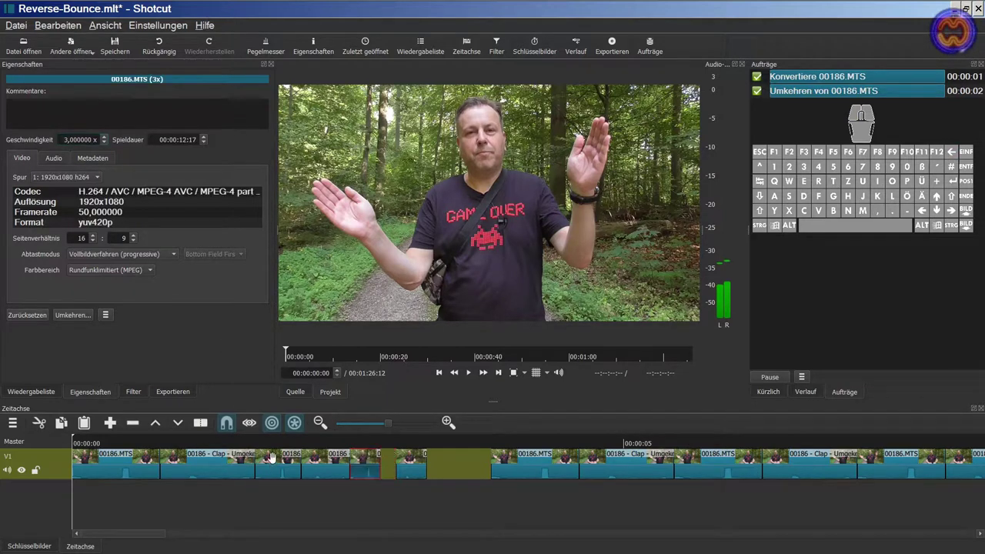
Step: Remove the gaps behind the third forward segment and the third reversed clip on track V1
left_click(324, 458)
left_click(366, 467)
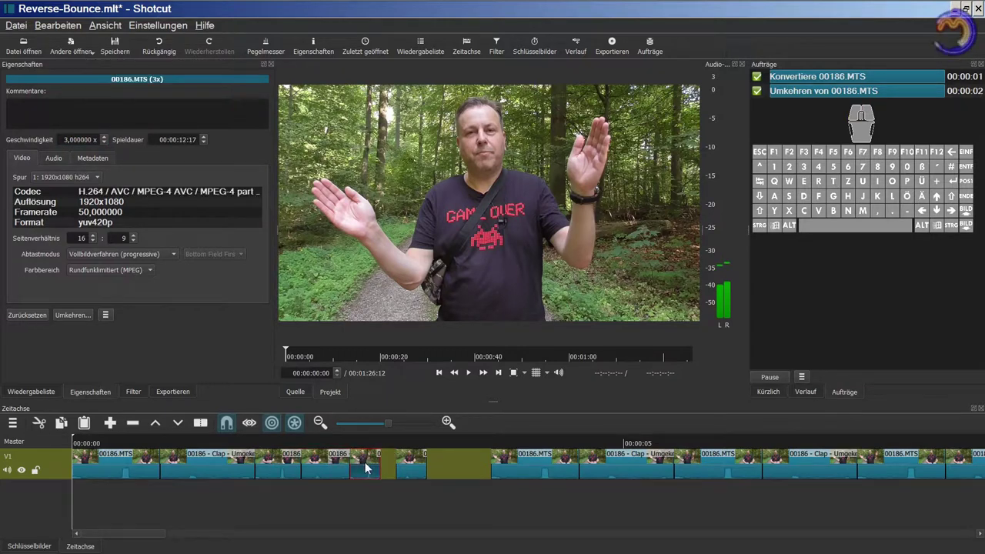
left_click(403, 465)
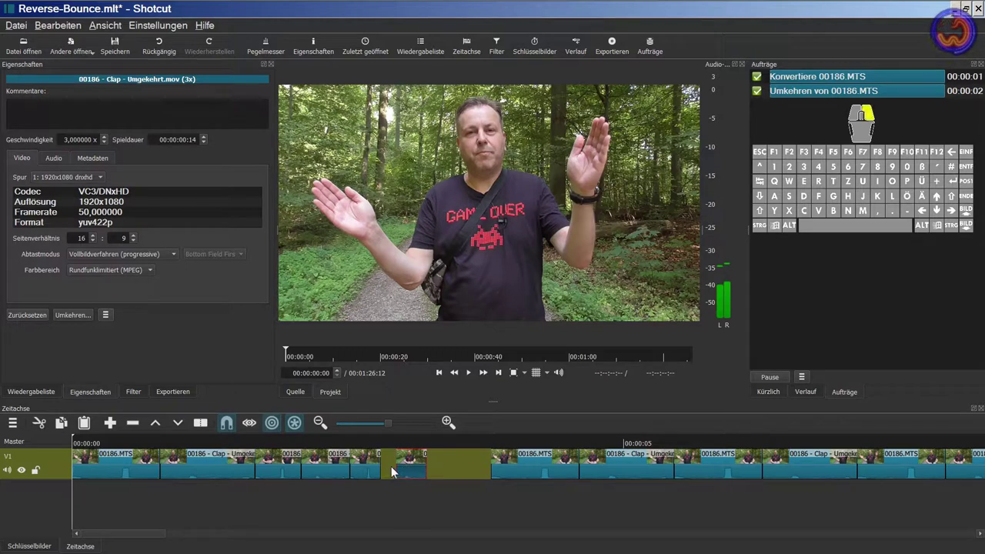
right_click(390, 467)
left_click(400, 474)
right_click(424, 462)
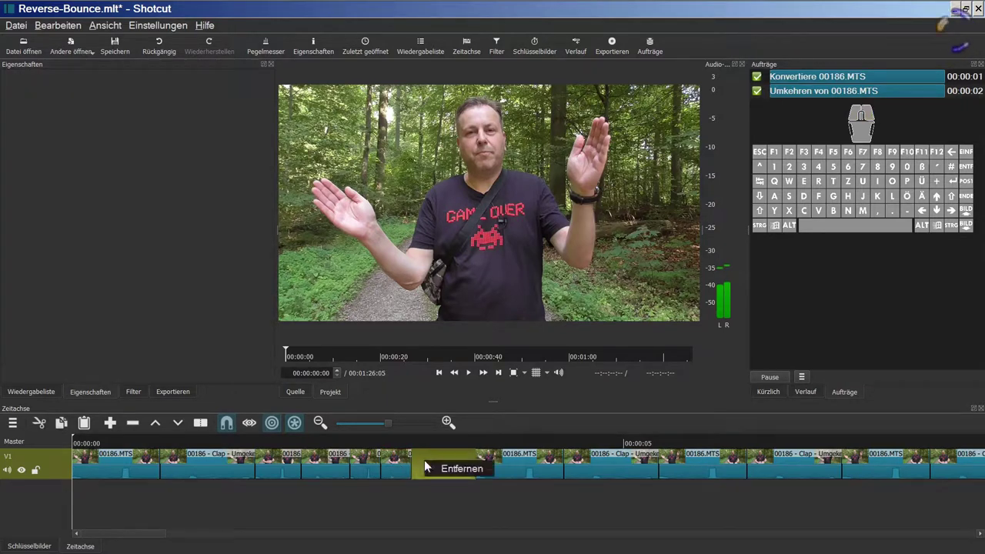
left_click(458, 469)
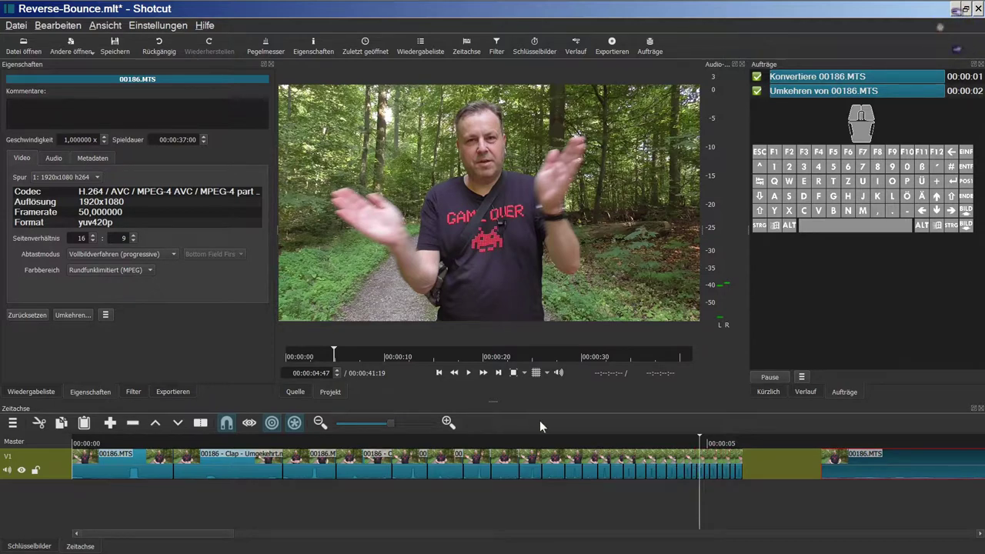
Step: Compare the speed and duration settings of the neighbouring reversed and forward clap clips around 00:00:05
left_click(447, 424)
left_click(447, 424)
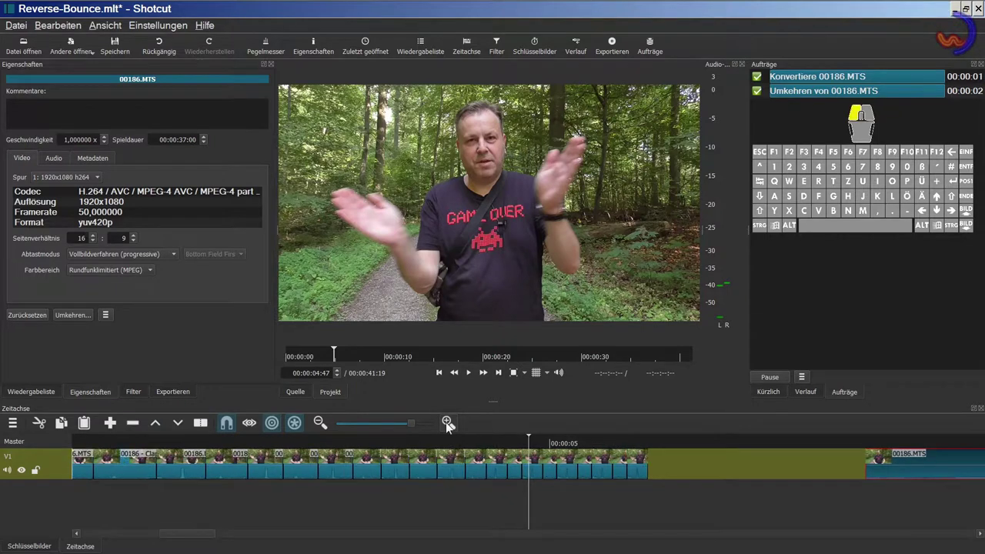
left_click(447, 424)
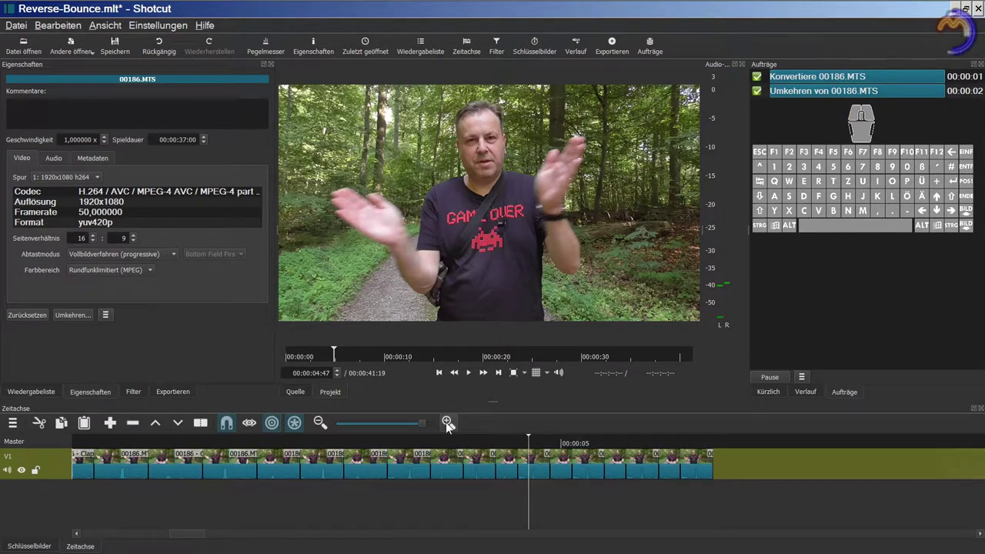
left_click(447, 424)
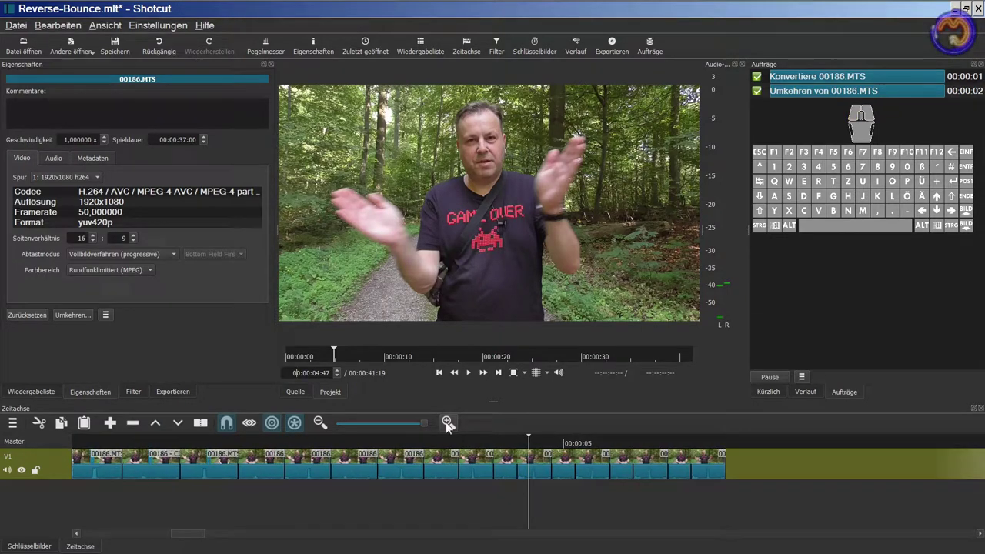
left_click(565, 469)
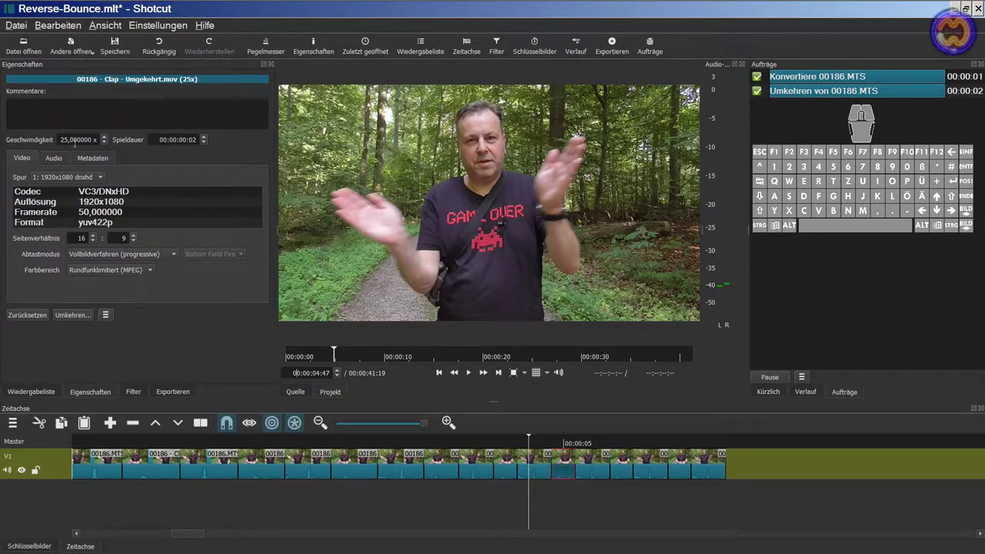
left_click(589, 465)
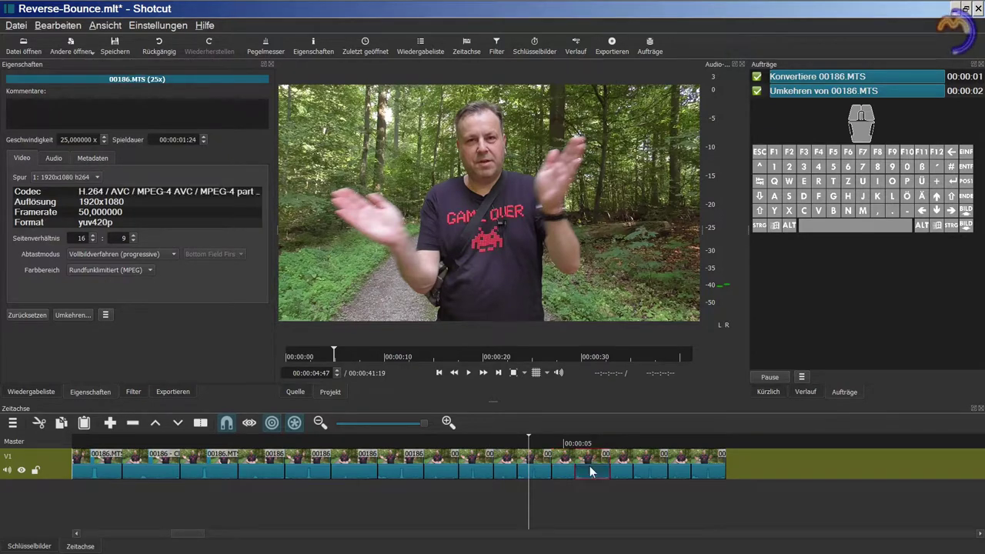
left_click(567, 470)
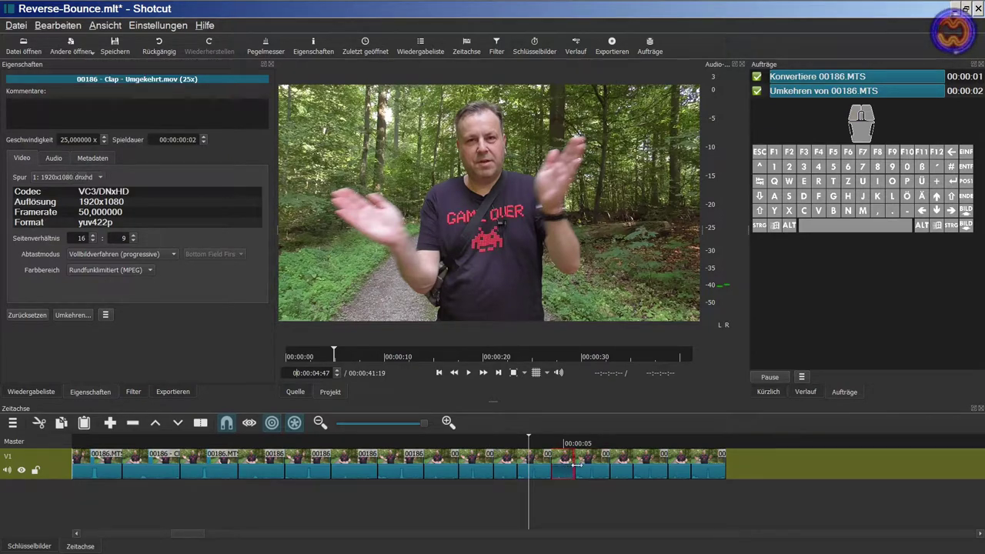
left_click(585, 466)
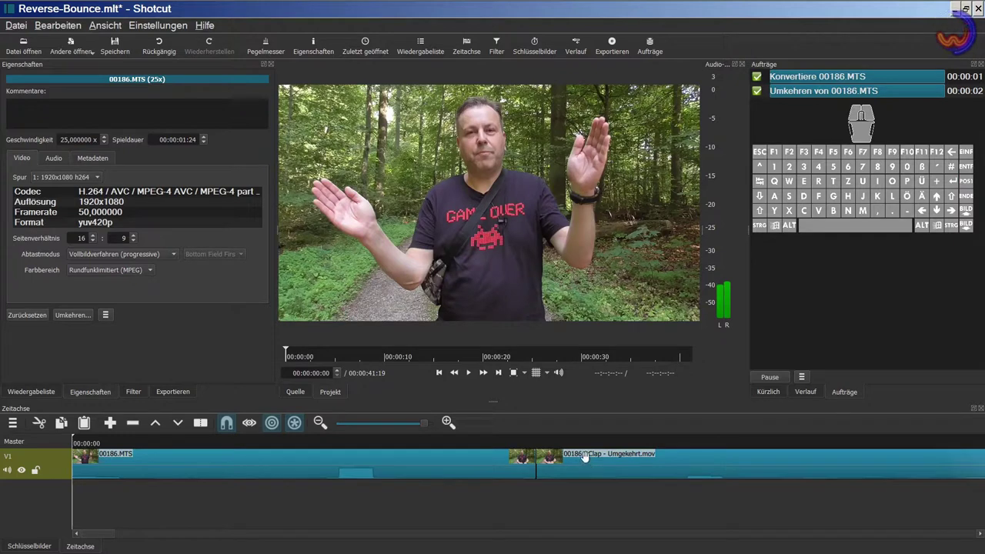
Step: Play back the accelerating clap sequence on track V1 from its start
left_click(360, 423)
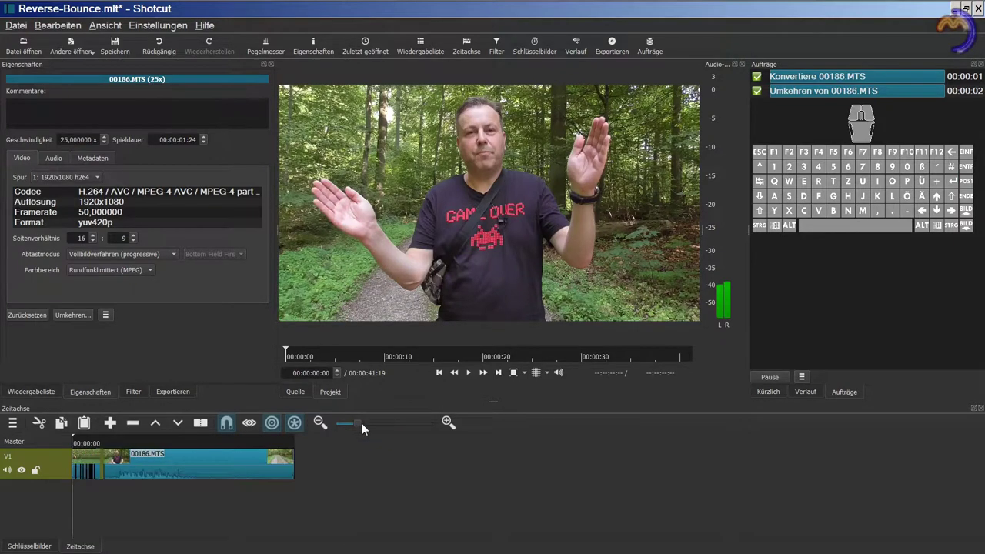
left_click(365, 423)
left_click(385, 424)
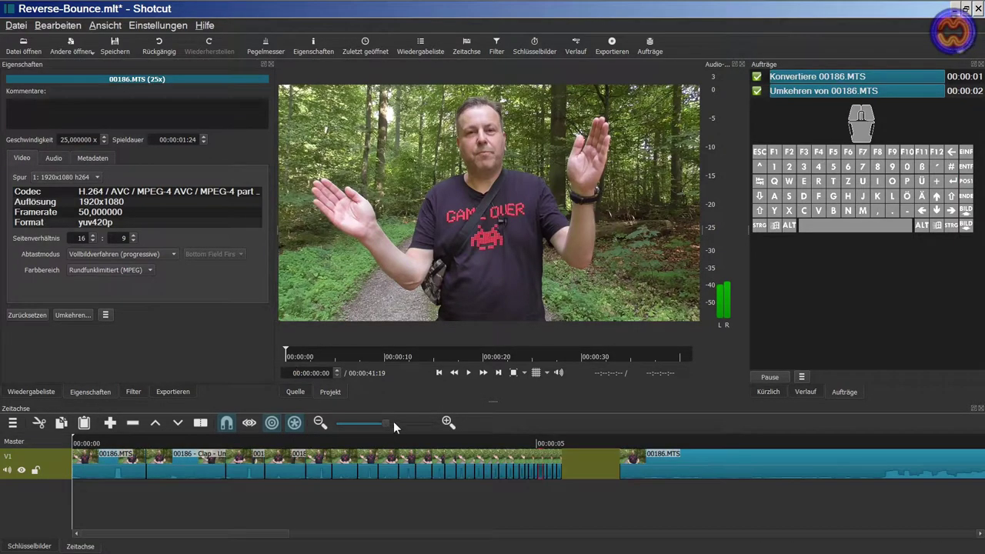
left_click(468, 373)
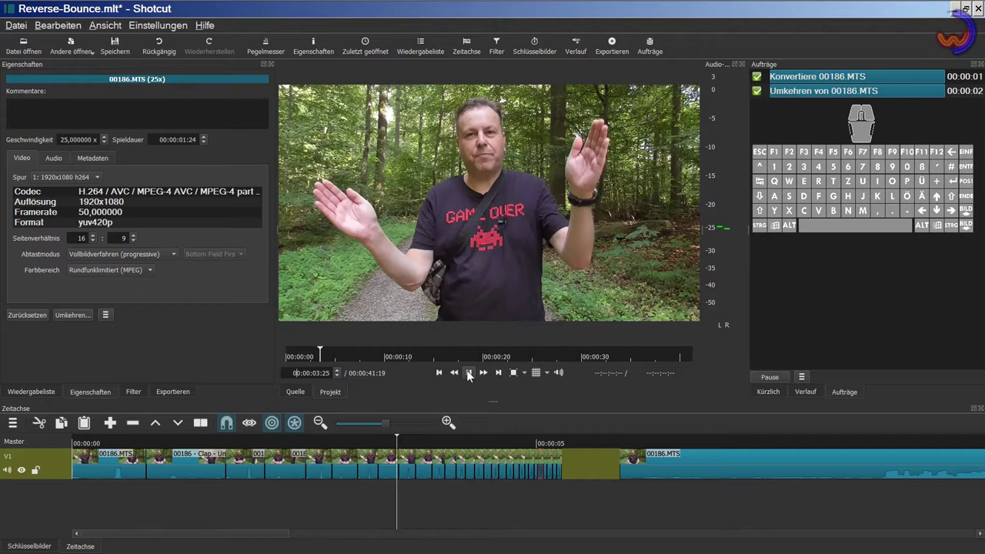
left_click(467, 373)
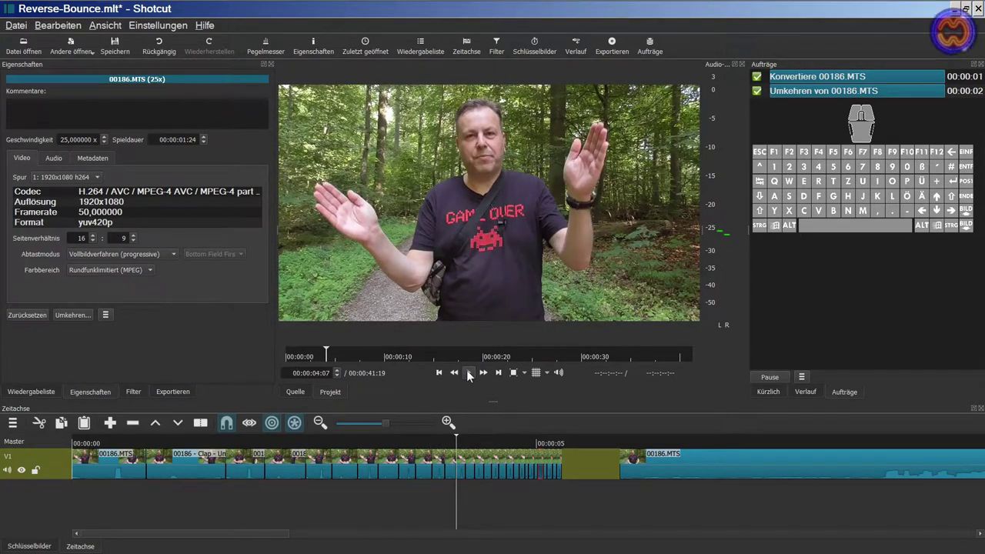
left_click(171, 391)
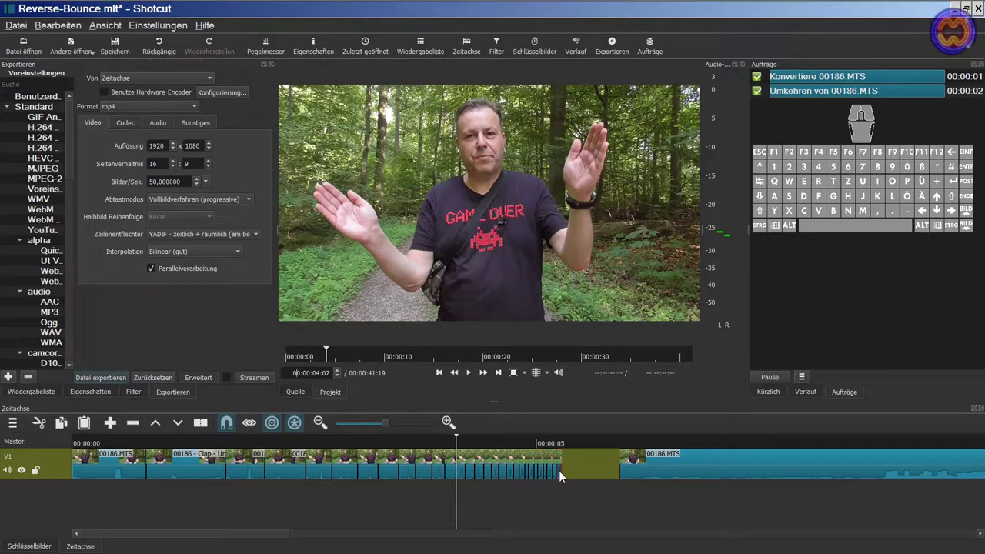
left_click(90, 392)
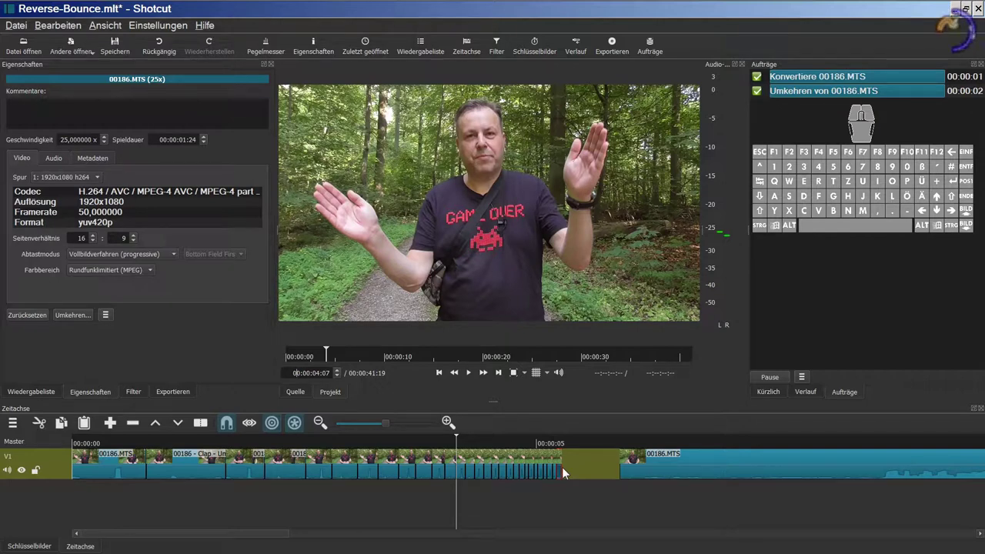
left_click(275, 465)
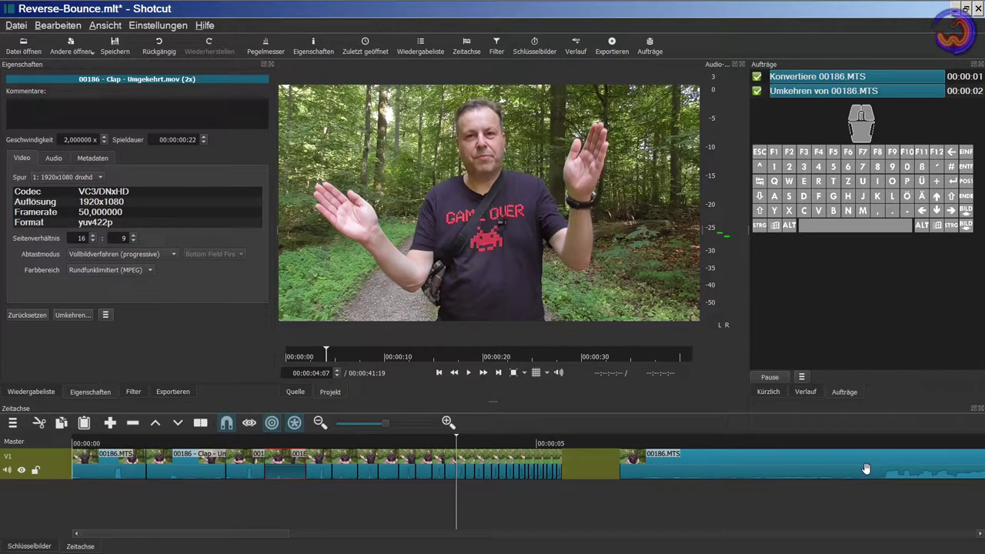
Step: Copy the timeline to the source player and briefly play it
left_click(13, 425)
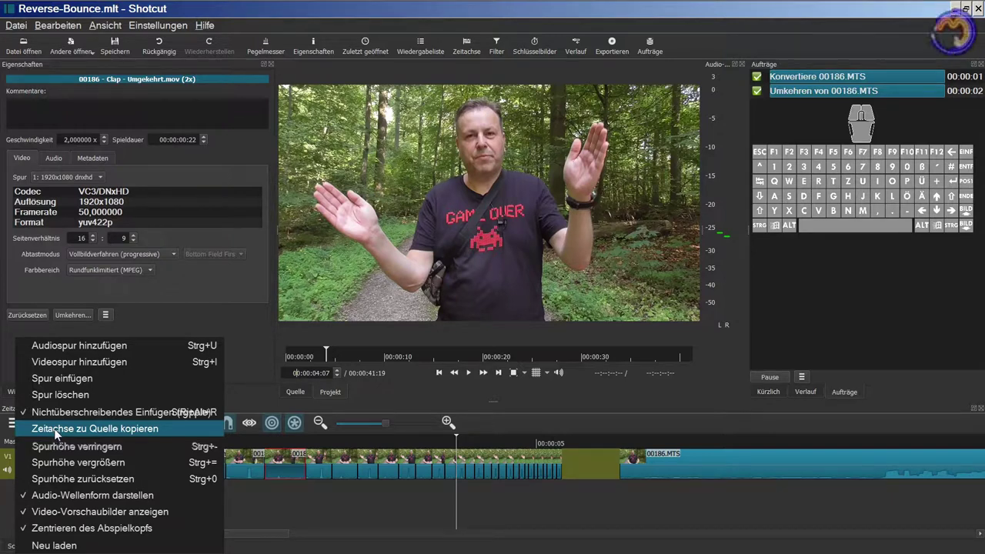
left_click(55, 433)
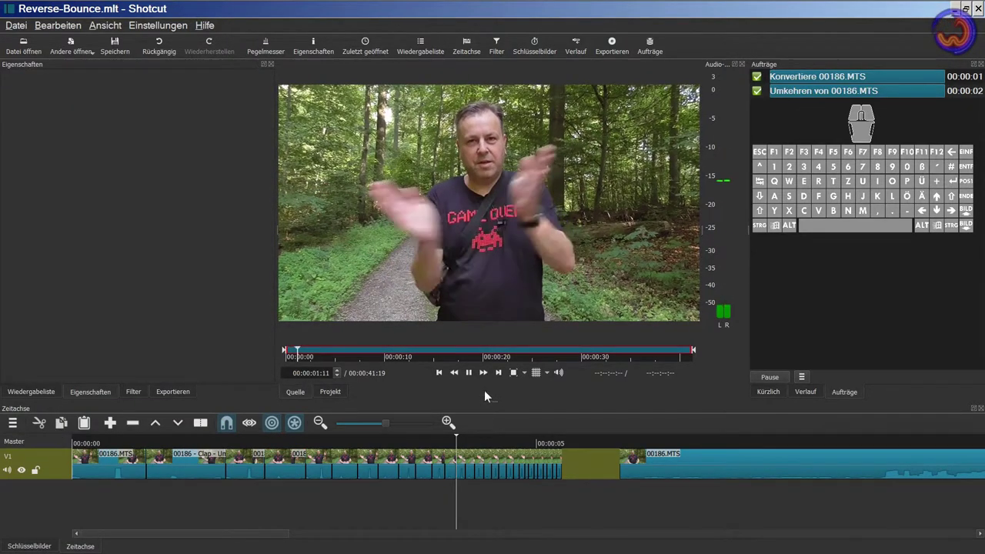
left_click(470, 372)
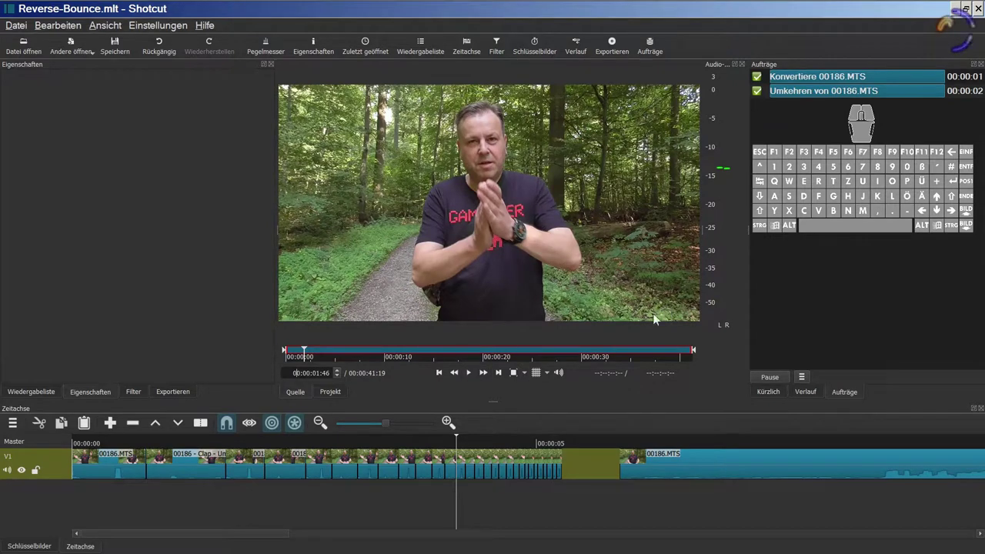
Step: Skim through the copied timeline in the source player and set its out point at 00:00:05:23, just after the clap sequence
left_click(342, 348)
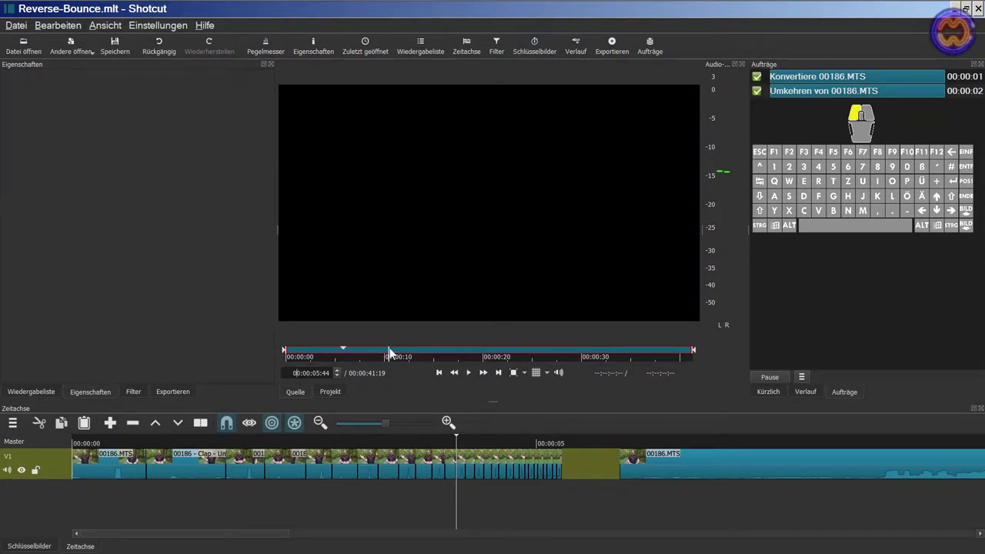
left_click(389, 350)
left_click(407, 351)
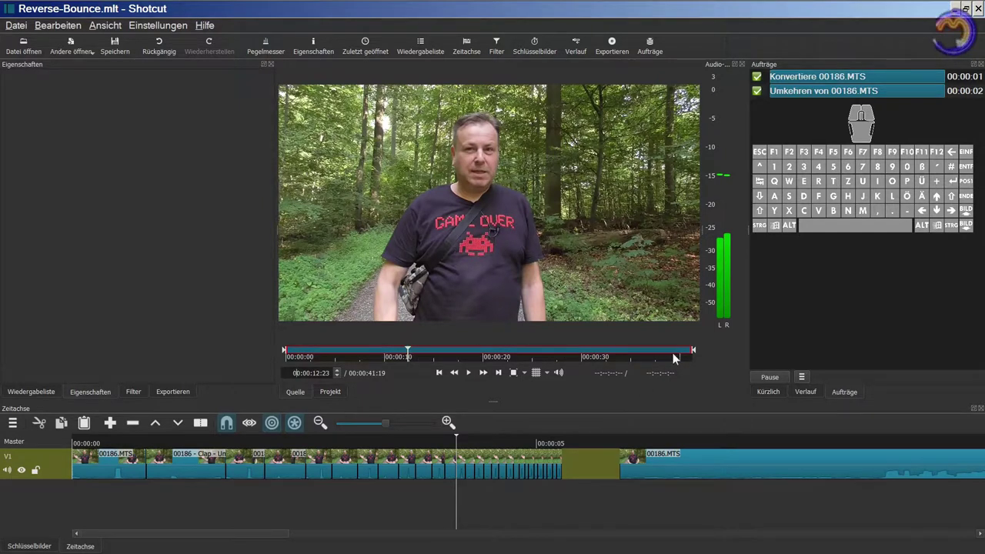
left_click_drag(693, 350, 324, 352)
left_click_drag(327, 353, 340, 351)
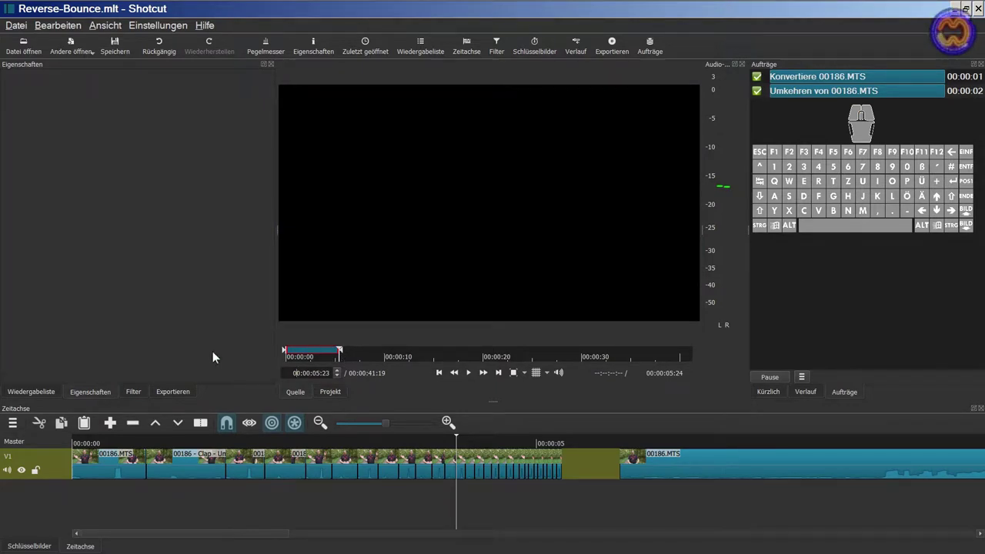
Step: Open the export settings and choose Quelle as the material to export
left_click(172, 391)
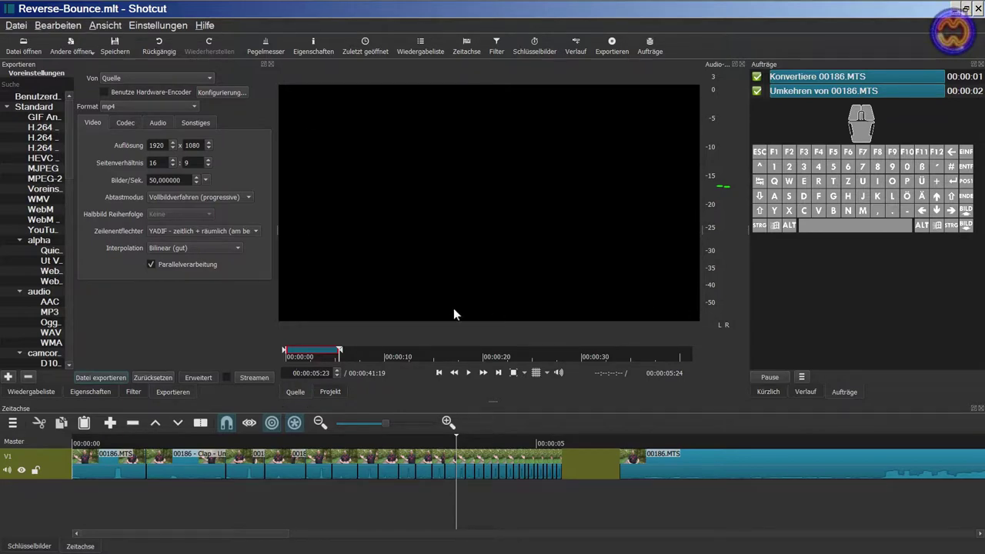
left_click(202, 78)
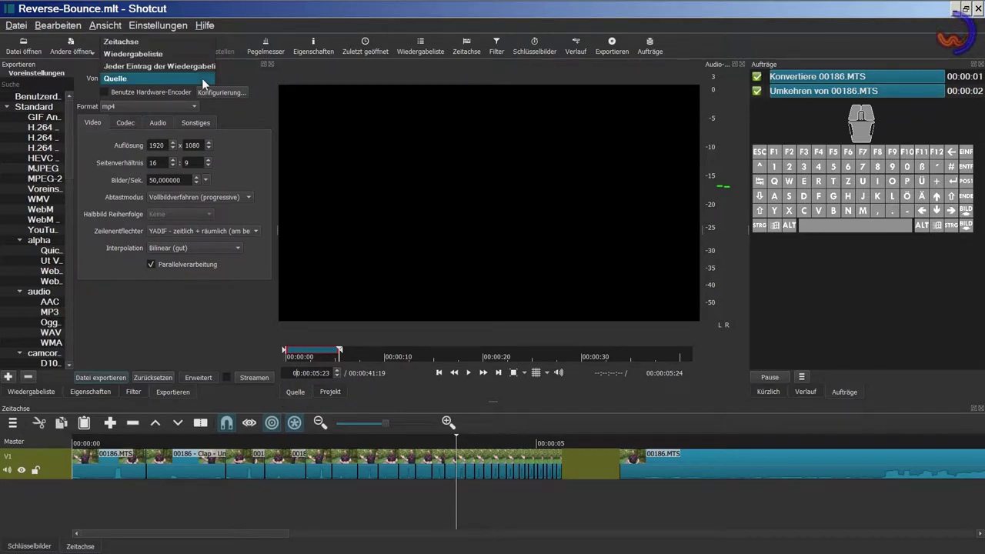
left_click(184, 47)
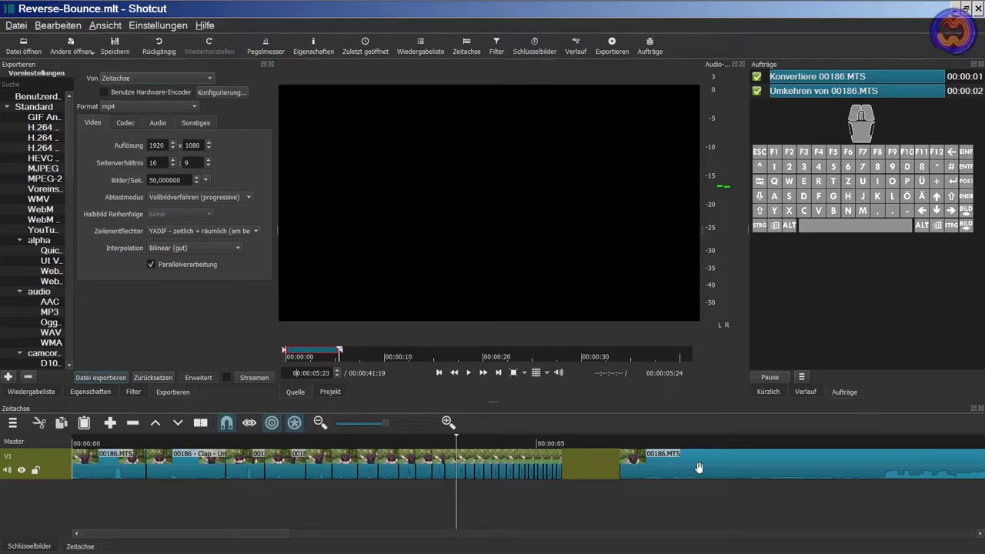
left_click(160, 81)
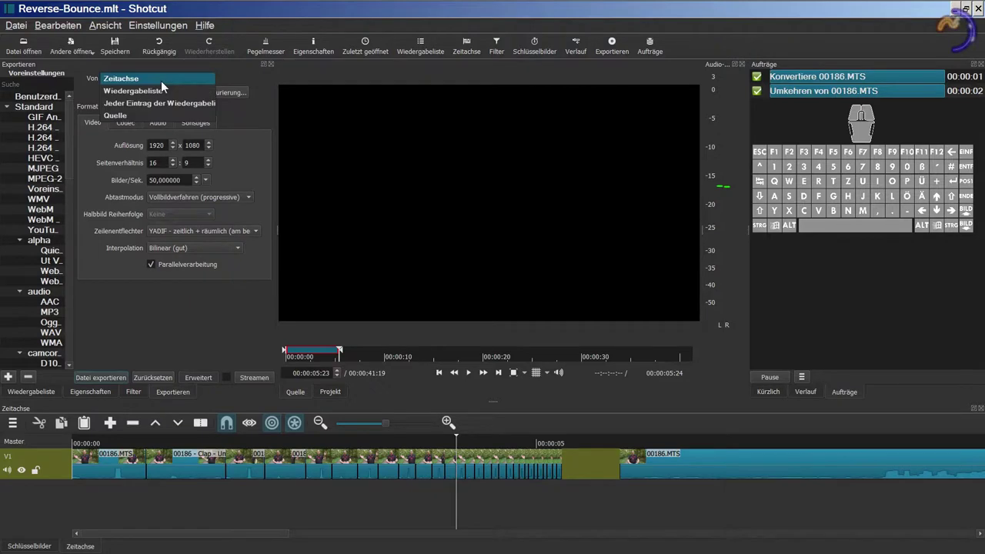
left_click(130, 115)
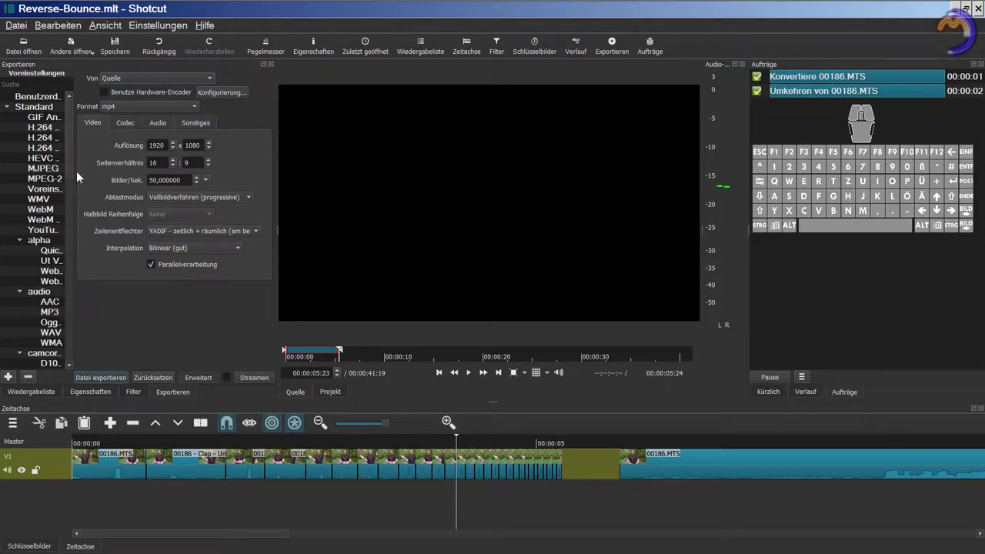
Step: Choose the YouTube export preset and check its codec settings
left_click_drag(282, 228, 346, 227)
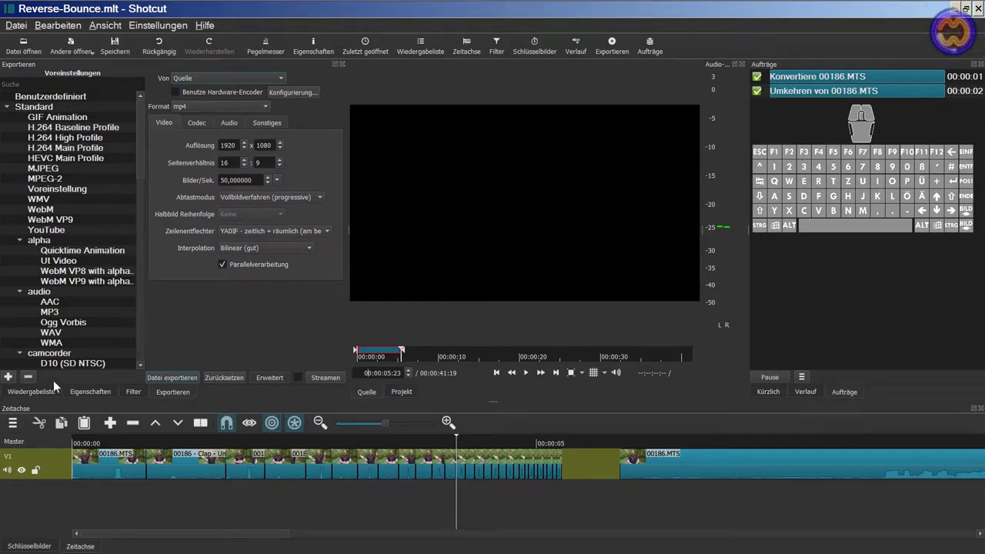
left_click(51, 230)
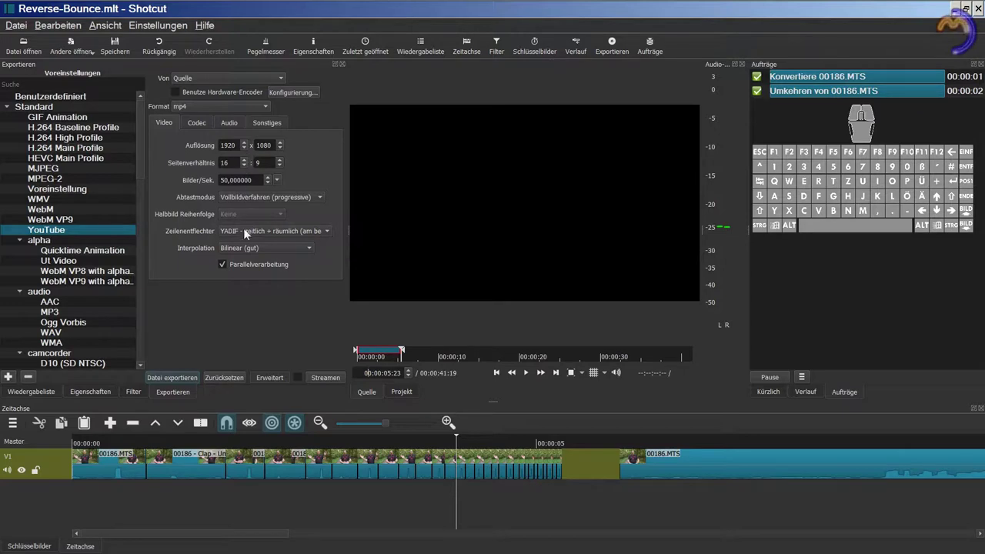
left_click(199, 123)
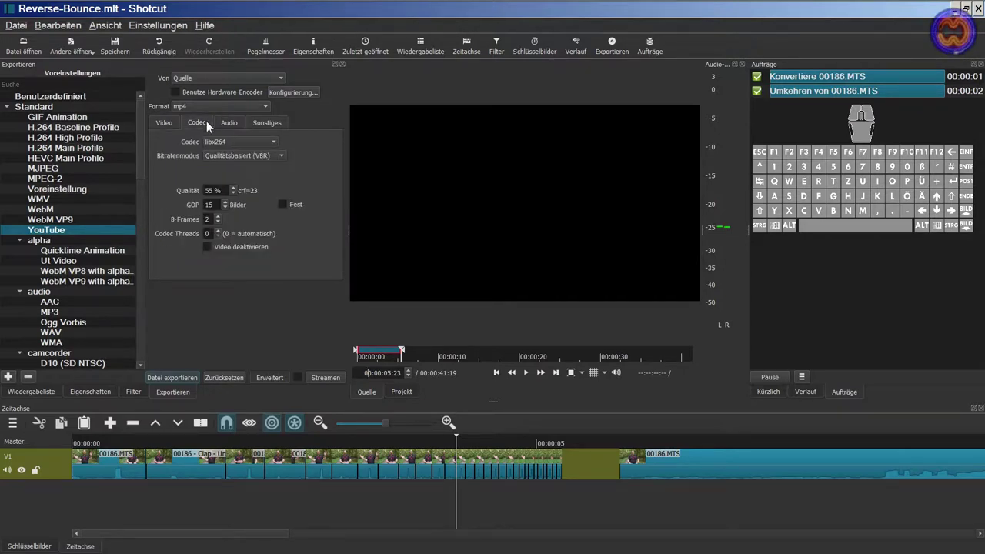
left_click_drag(346, 232, 279, 233)
left_click(149, 217)
Step: Set the export's audio bitrate to 192k
left_click(157, 122)
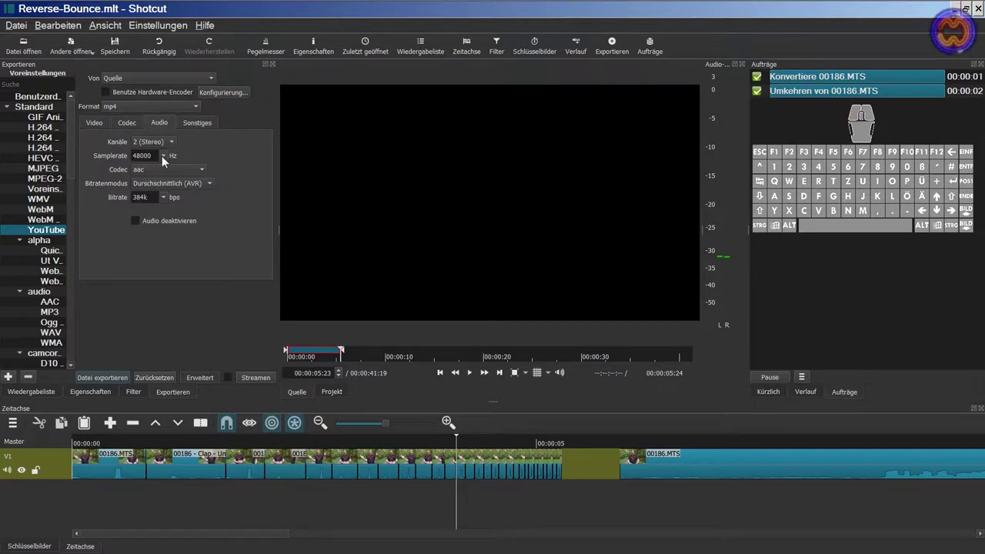
left_click(164, 197)
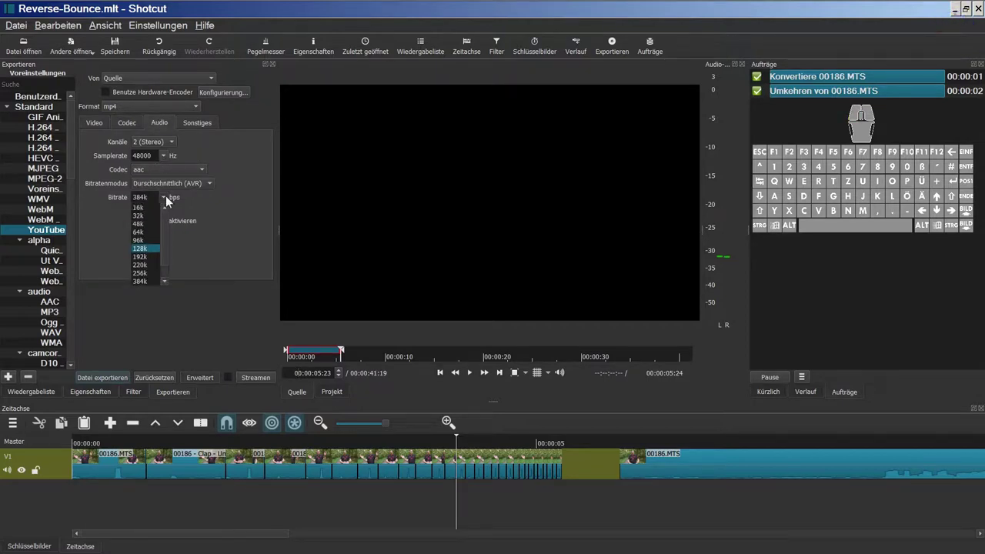
left_click(145, 258)
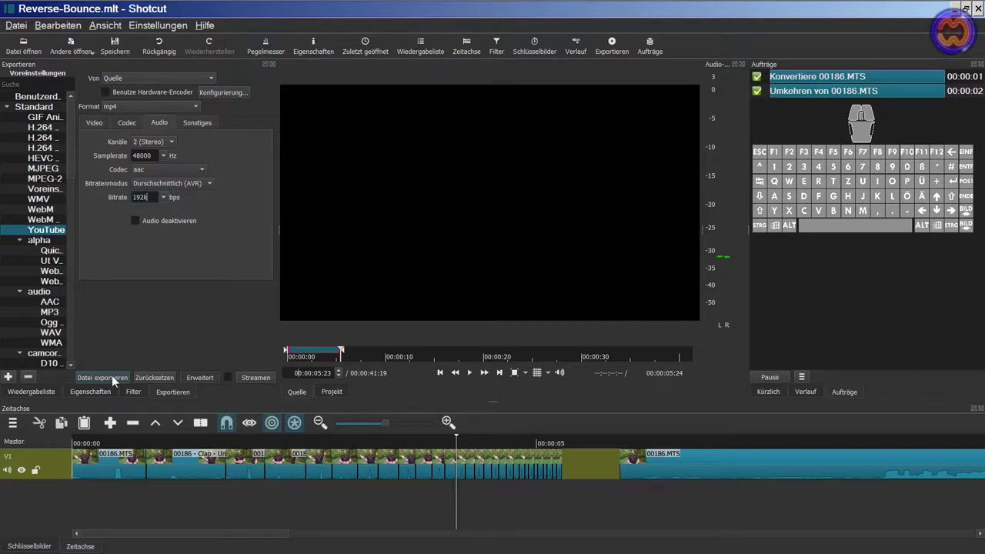
Step: Remove the finished reversing and conversion jobs for 00186.MTS from the job list
right_click(850, 92)
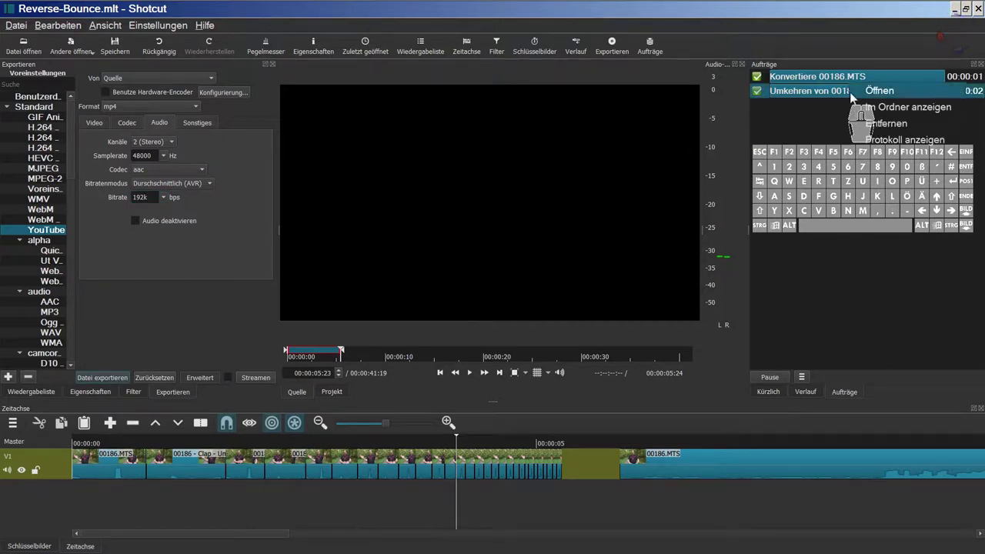
left_click(877, 123)
right_click(843, 77)
left_click(862, 90)
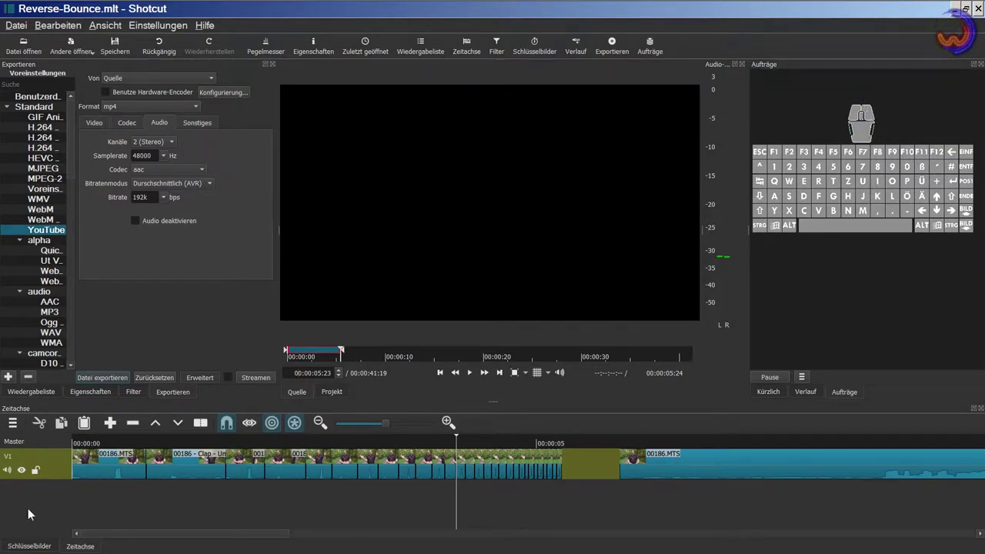
Step: Export the trimmed range as Reverse-Bounce.mp4 into the Wald_Verabschiedung folder and load the exported file into the source player
left_click(116, 375)
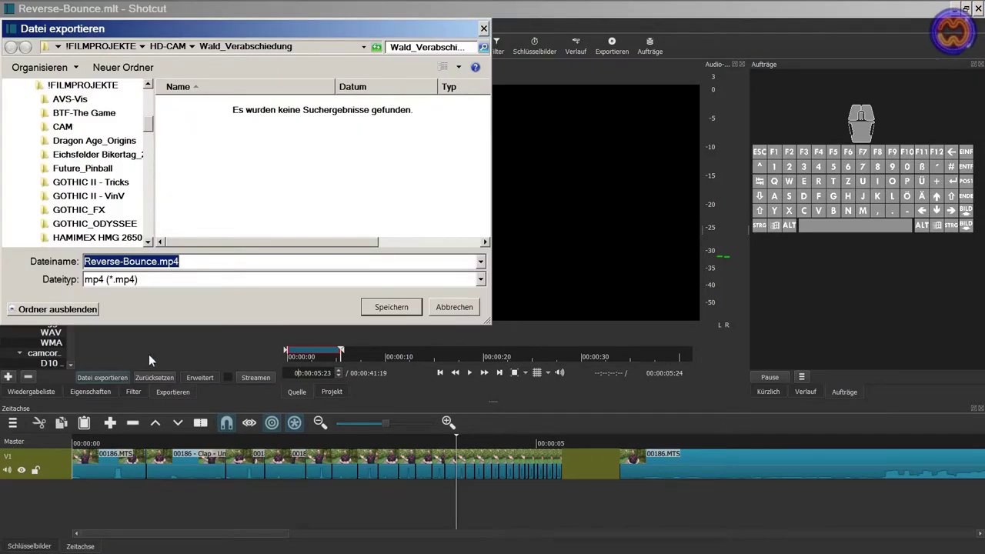
left_click(375, 306)
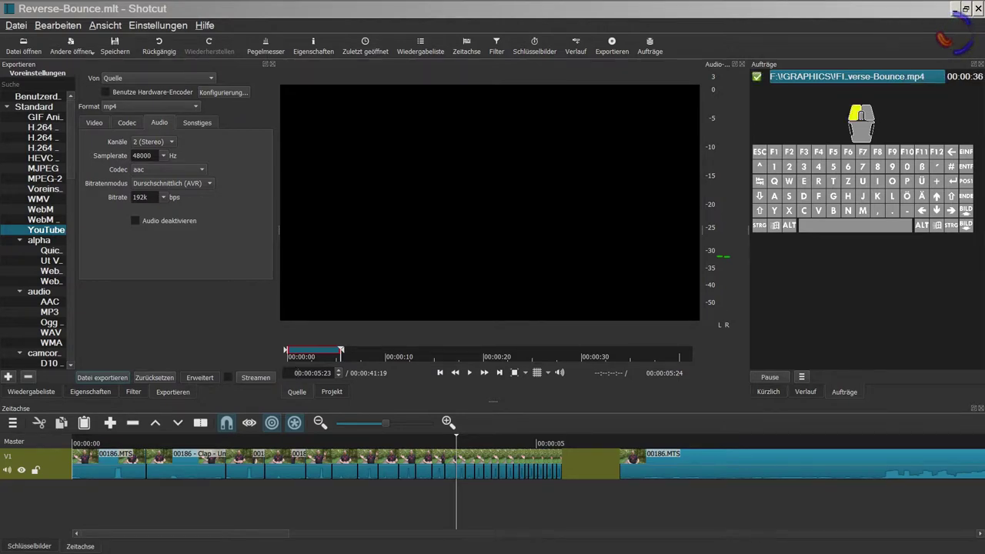
left_click_drag(0, 52, 0, 46)
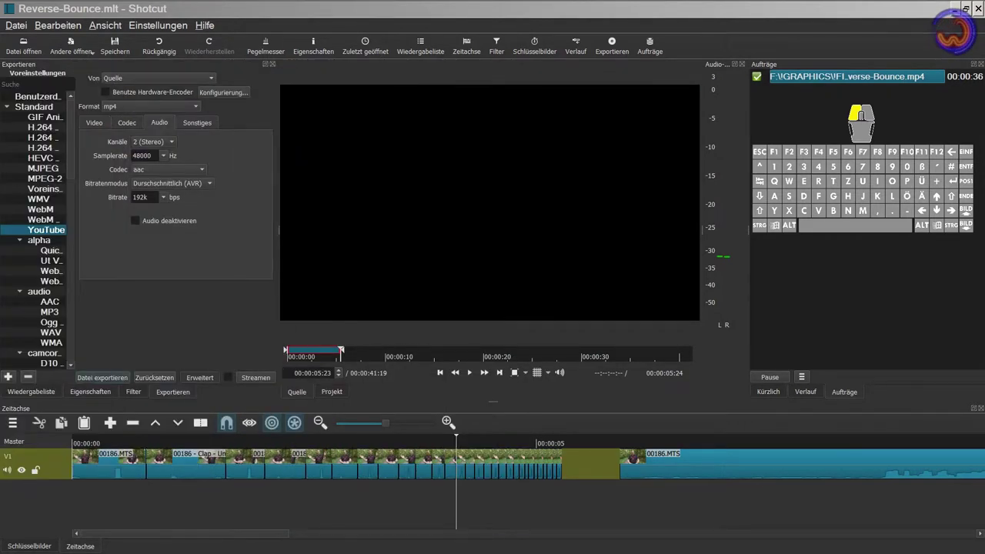
left_click_drag(0, 193, 467, 187)
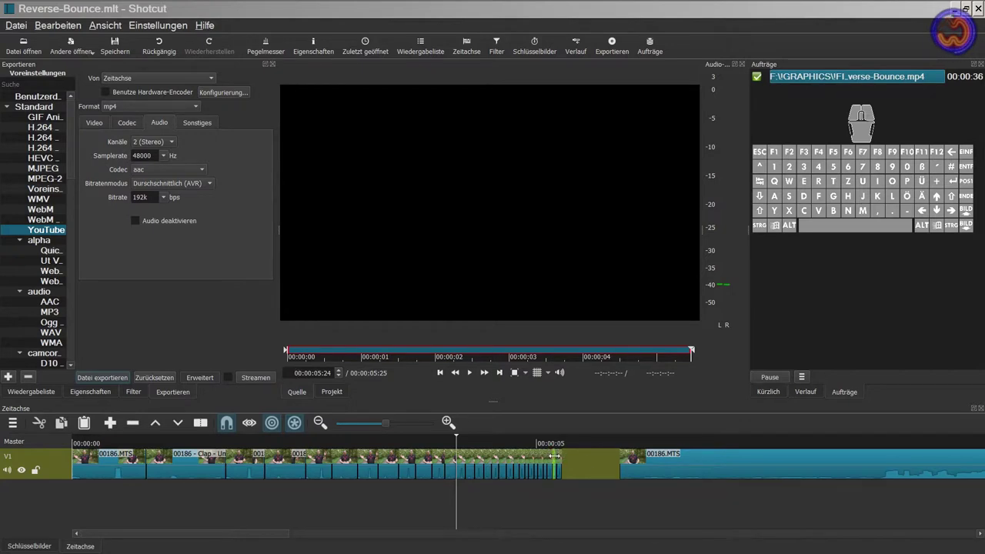
Step: Add a second video track above V1
left_click_drag(628, 457, 154, 458)
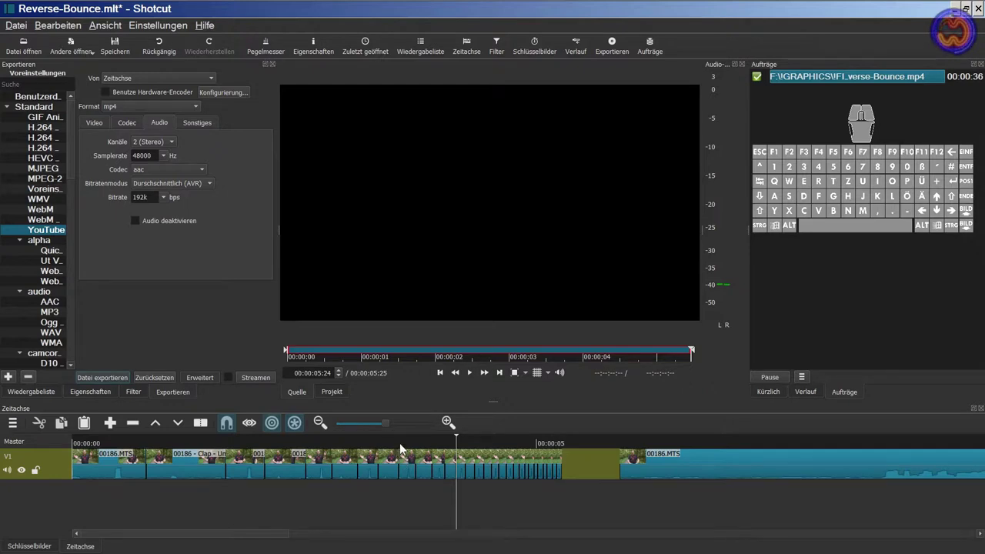
key("ctrl+i")
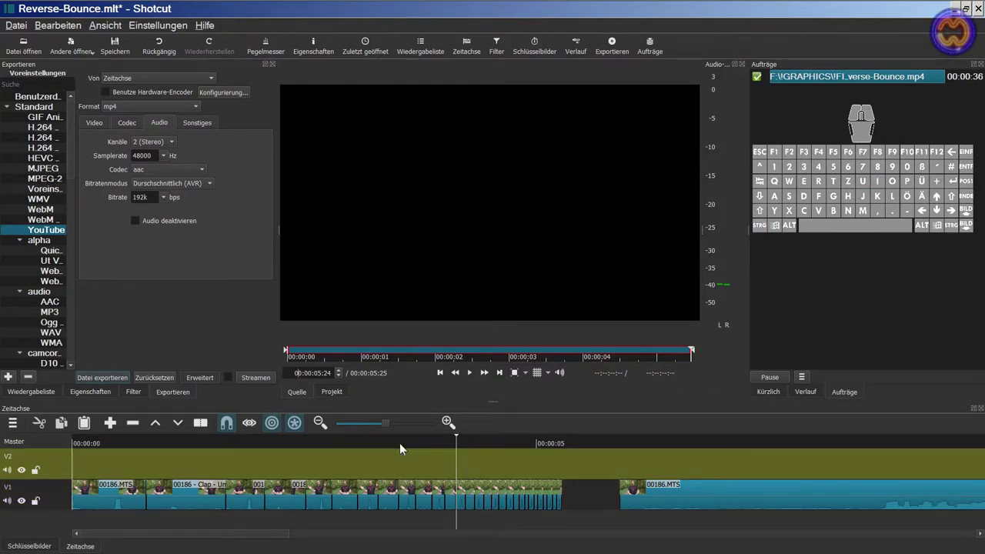
Step: Create a new color clip in opaque black (#000000)
left_click(63, 46)
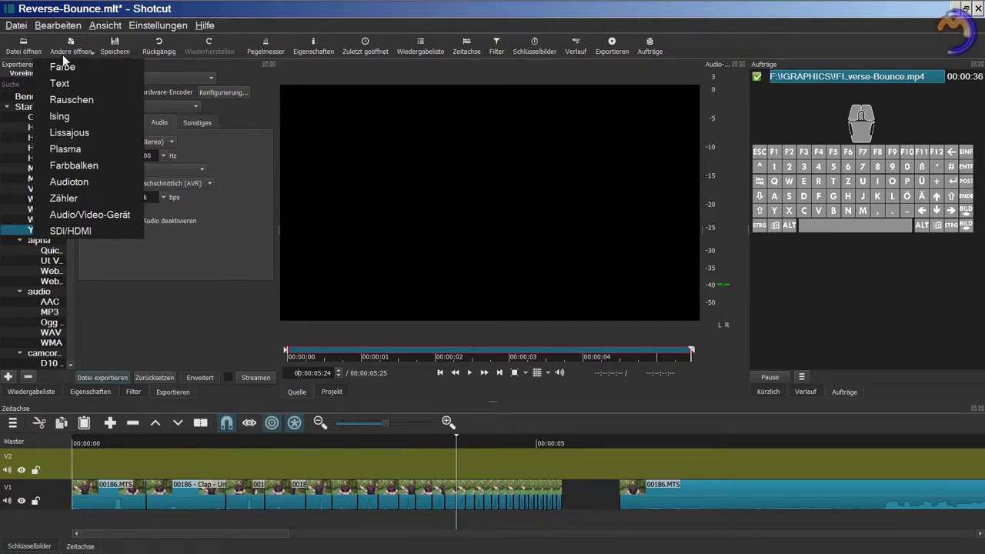
left_click(61, 68)
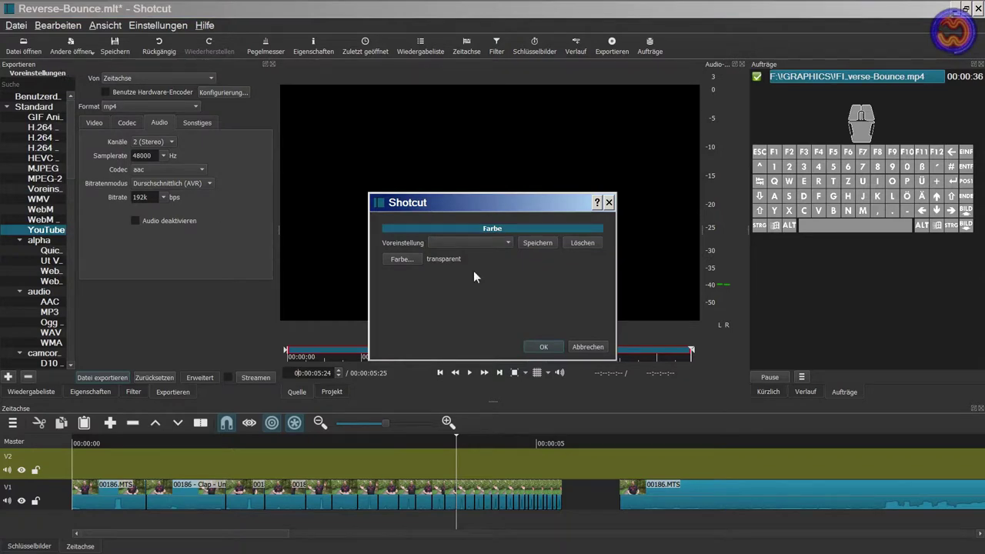
left_click(414, 258)
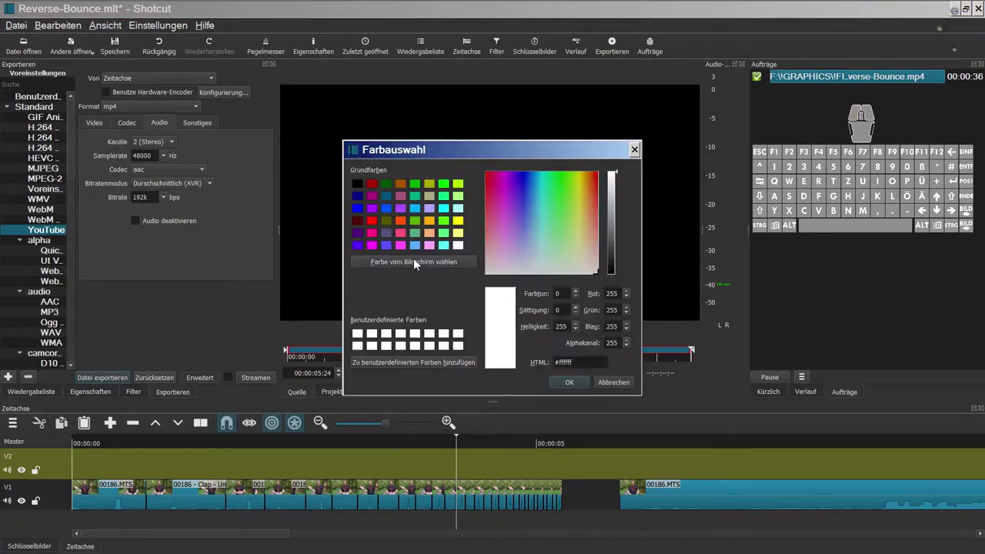
left_click(357, 185)
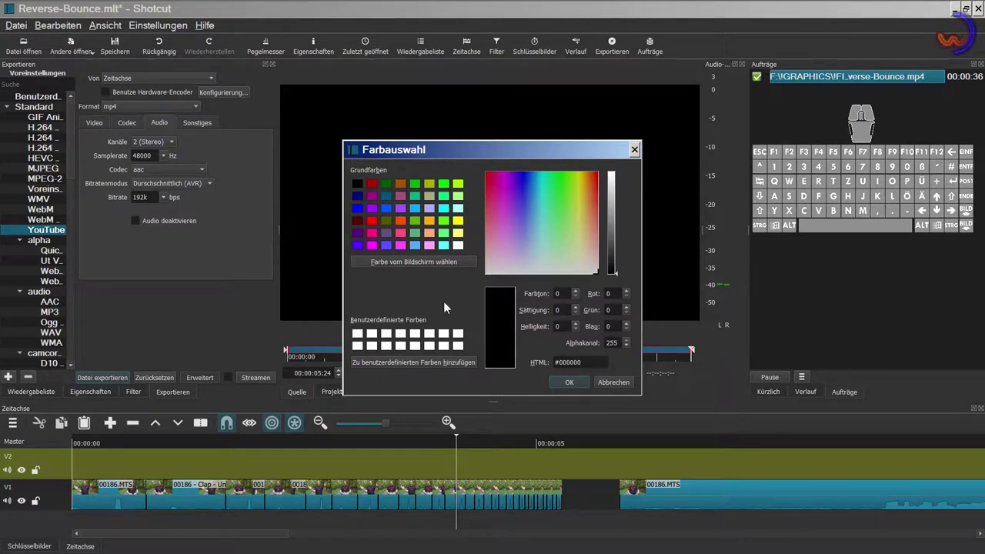
left_click(571, 382)
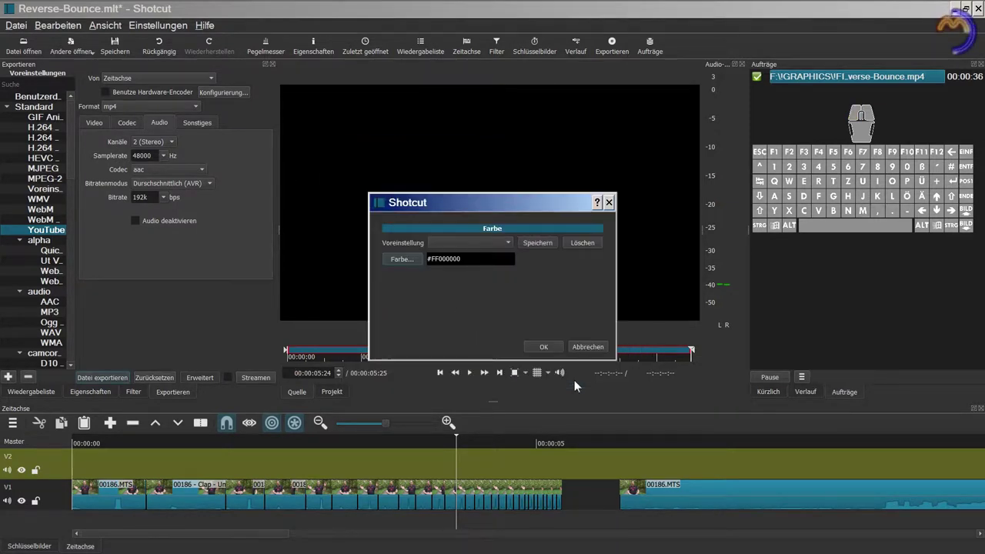
left_click(544, 346)
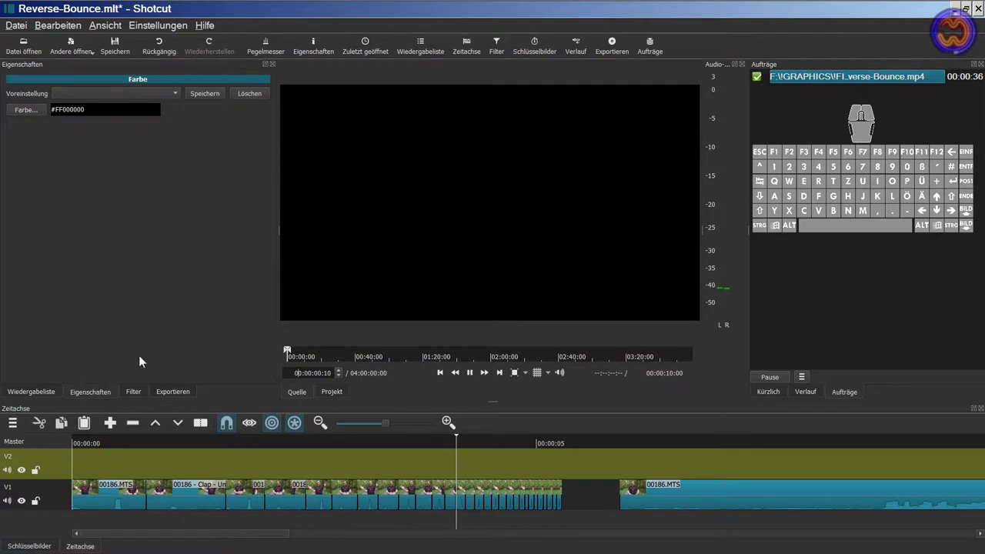
Step: Add the black color clip to the playlist and place it at the start of track V2
left_click(45, 390)
left_click(472, 198)
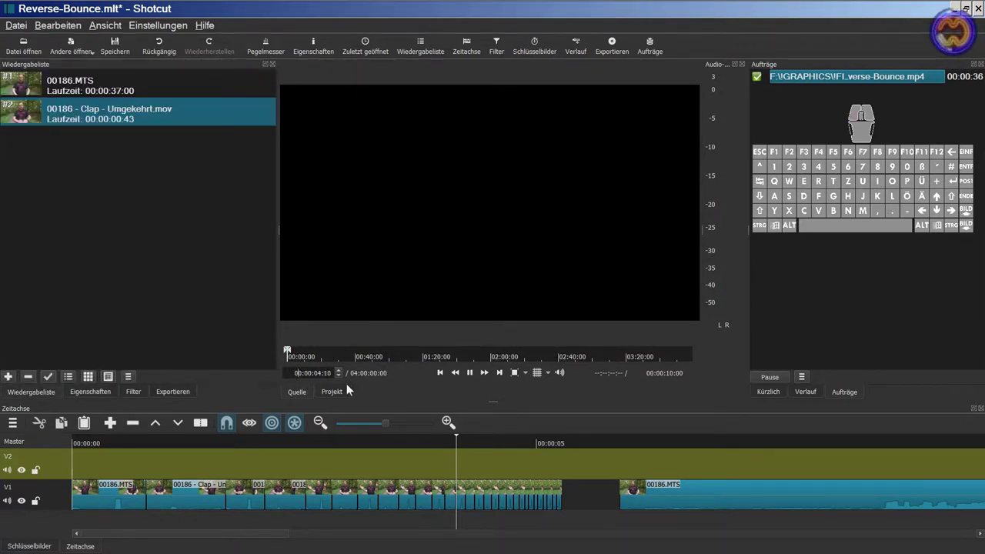
left_click_drag(499, 181, 32, 180)
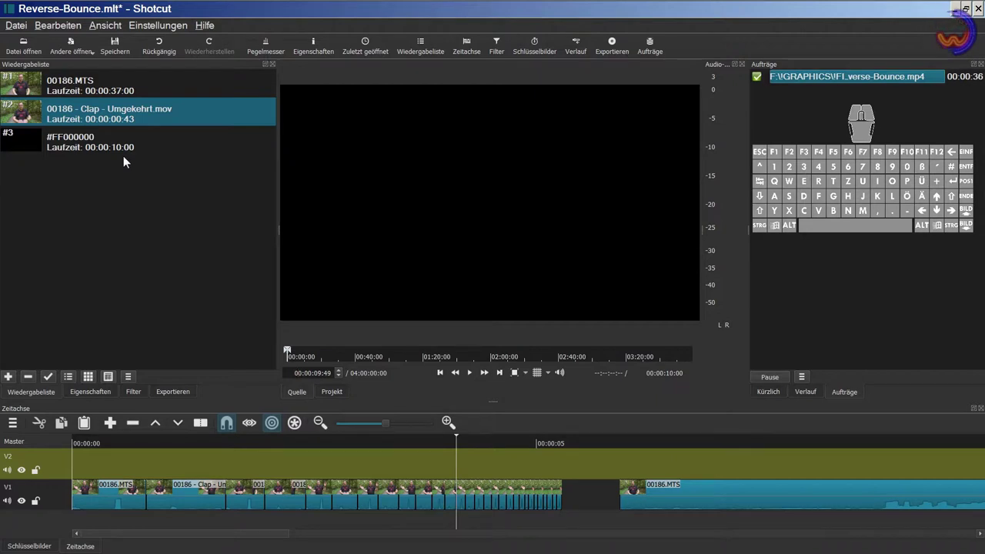
left_click_drag(123, 150, 72, 454)
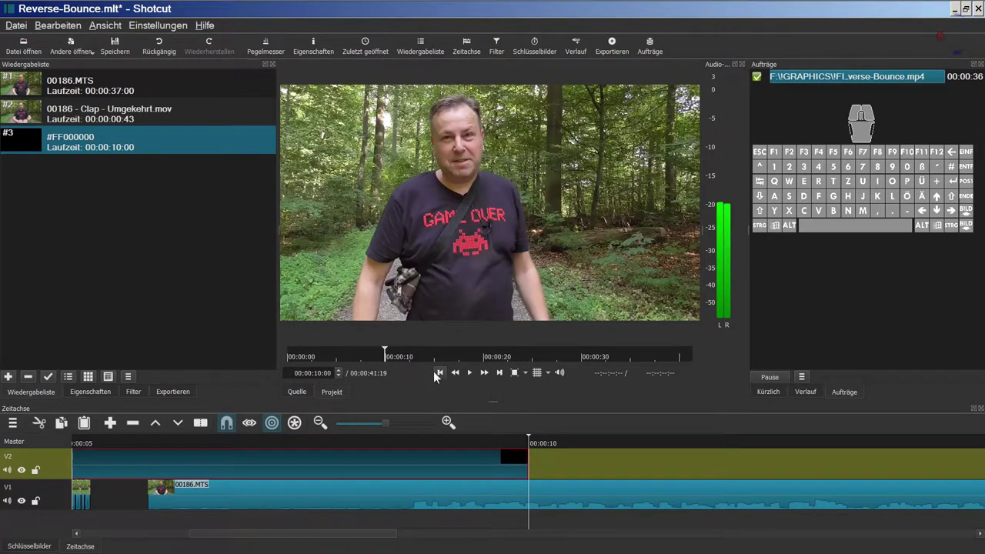
Step: Split the black clip on V2 at 00:00:05:14, where the clapping sequence ends, and delete the remainder
left_click(443, 372)
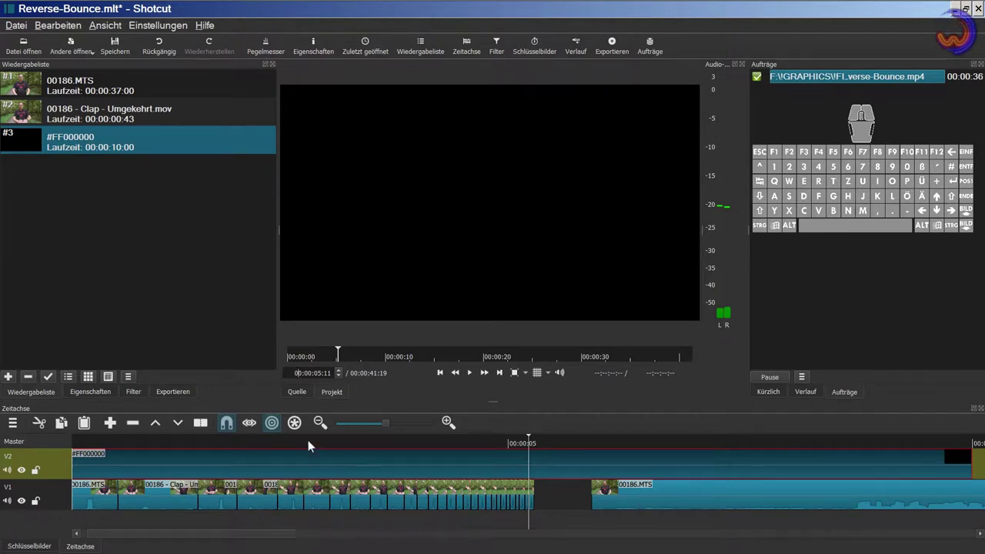
left_click(499, 374)
left_click(441, 372)
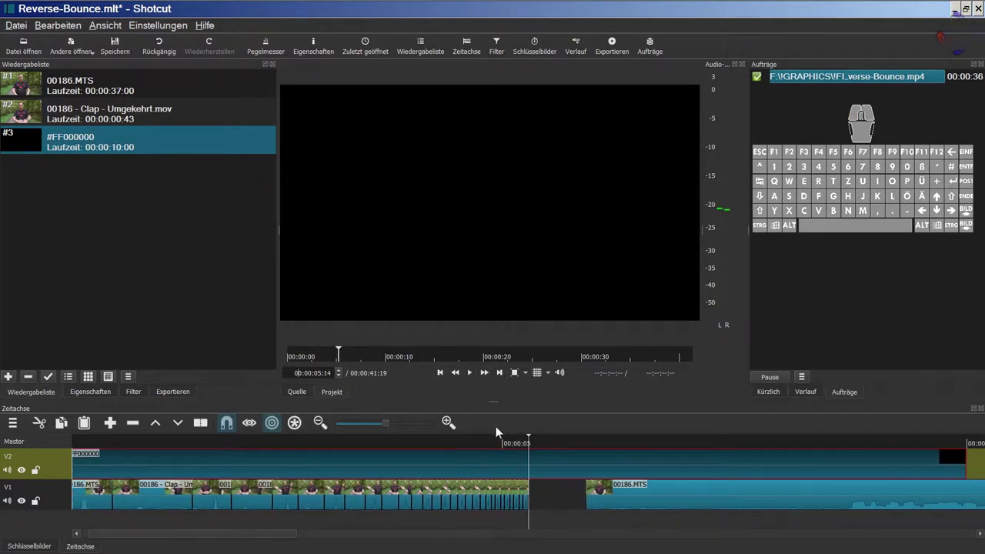
right_click(552, 463)
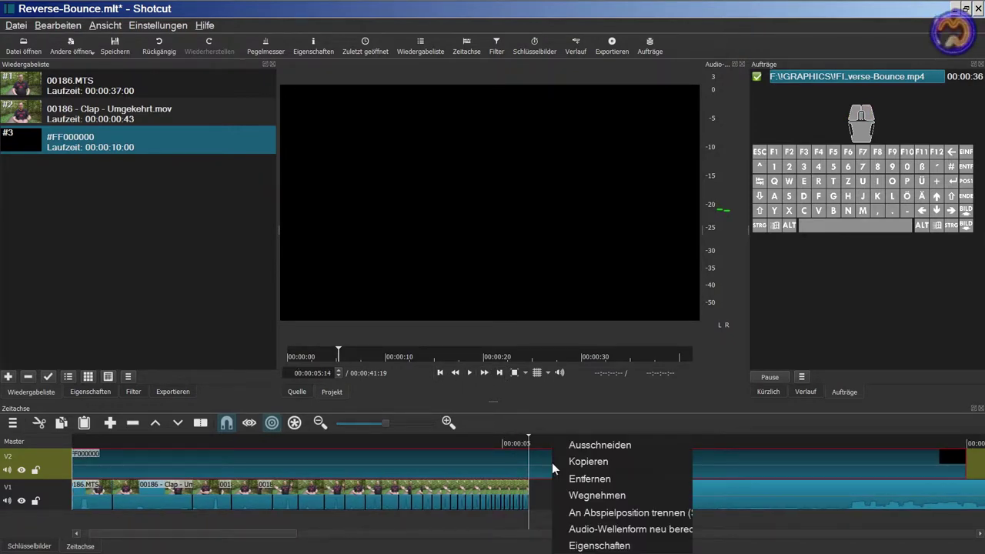
left_click(573, 513)
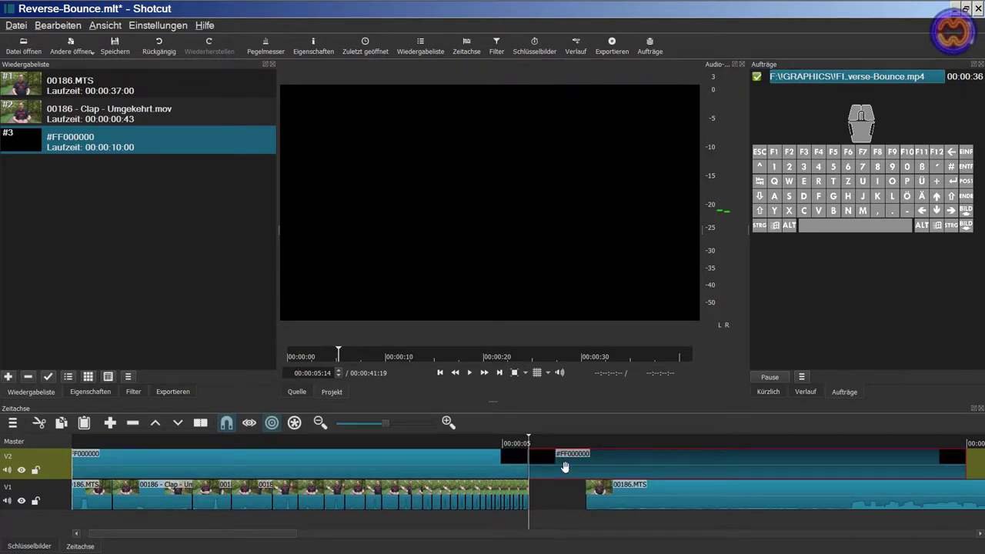
key("Delete")
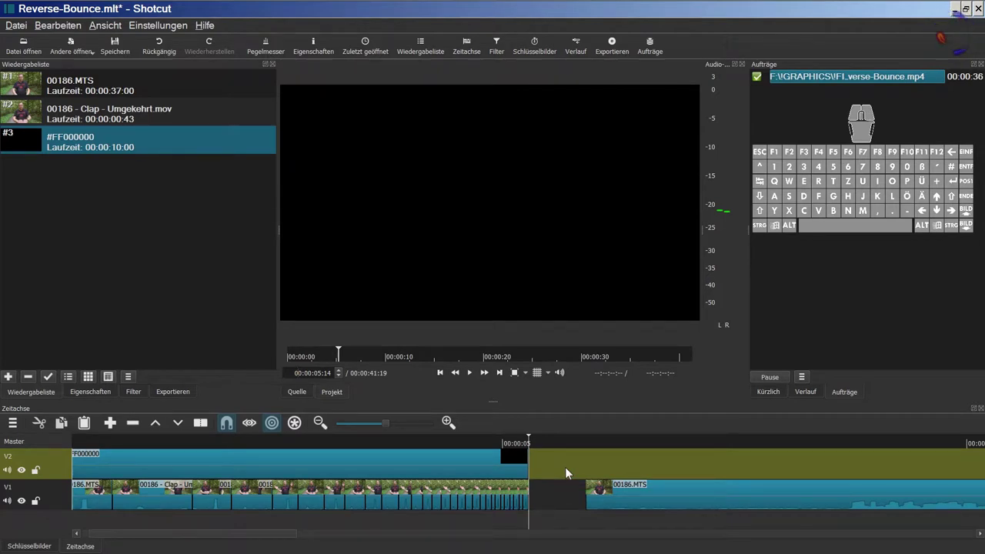
Step: Place the playhead at 00:00:02:12 within the clapping sequence and check the keyframe view
left_click_drag(274, 530, 244, 531)
left_click(279, 443)
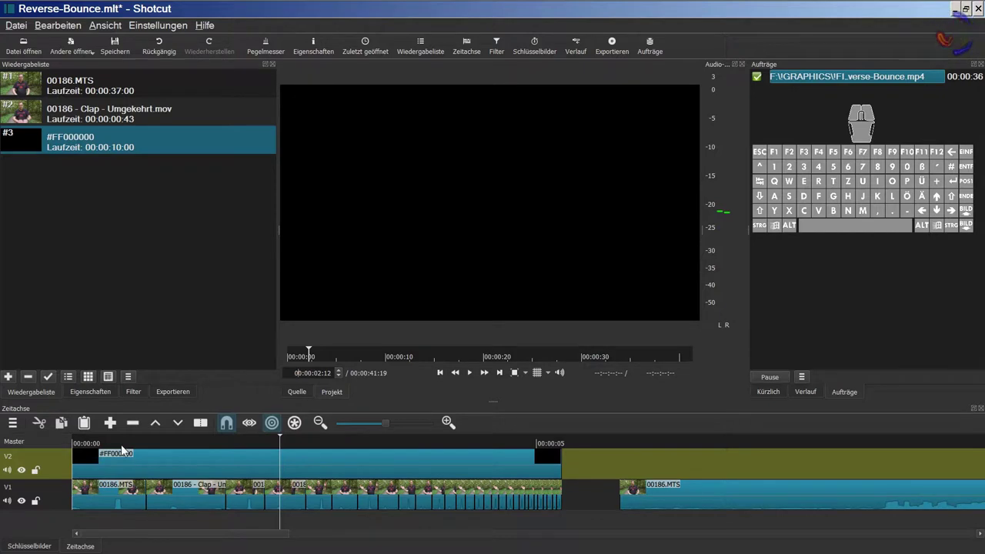
left_click(37, 547)
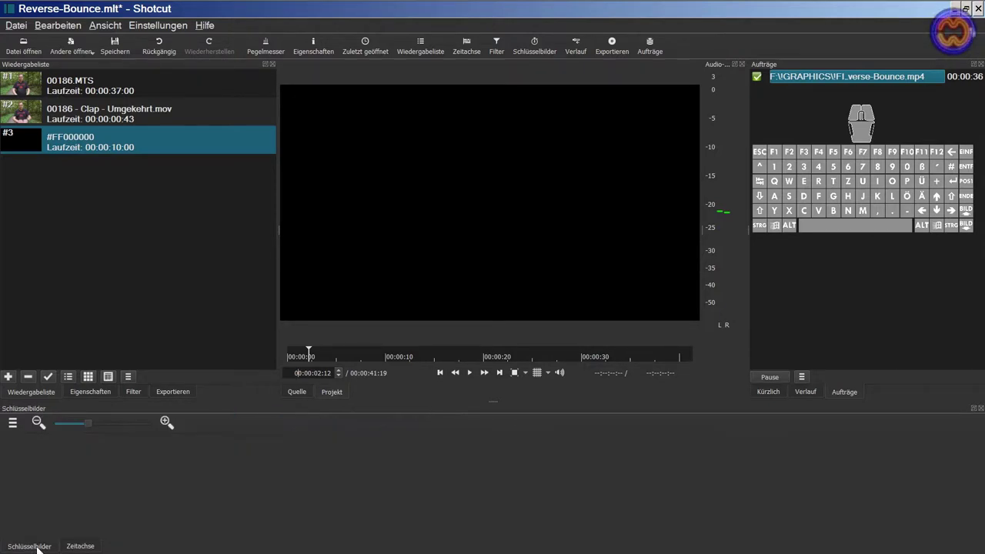
left_click(99, 547)
Step: Add the Deckkraft video filter from the favourites to the black color clip on V2
left_click(127, 461)
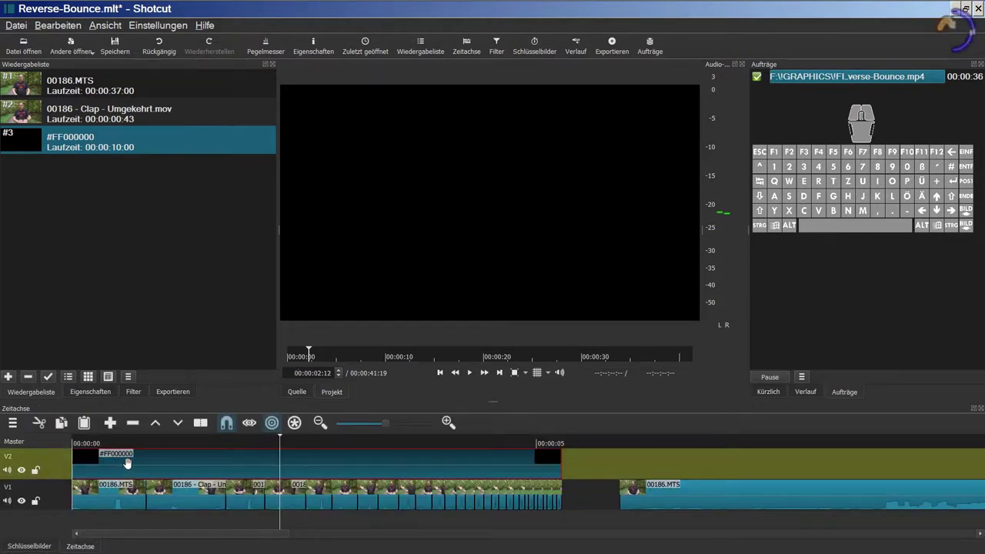
left_click(31, 547)
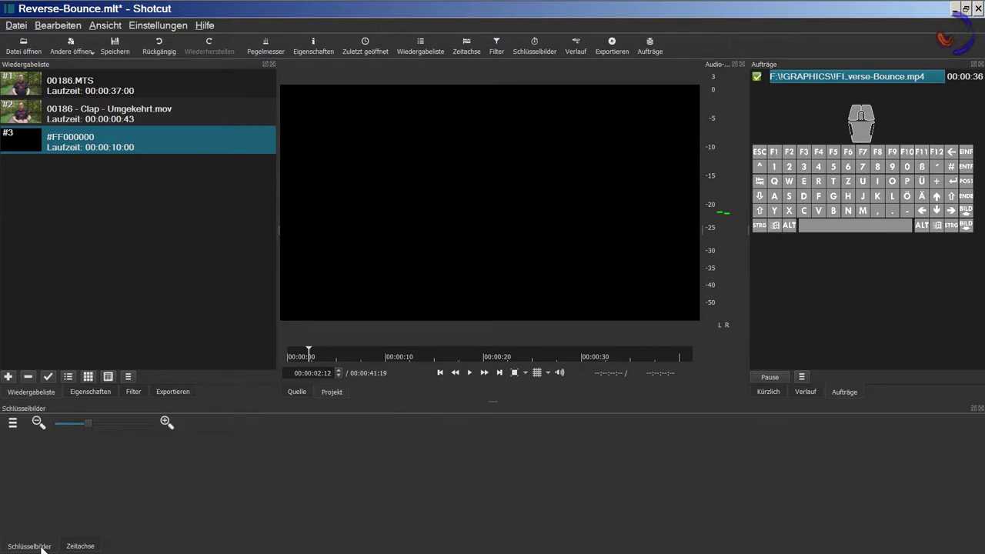
left_click(80, 546)
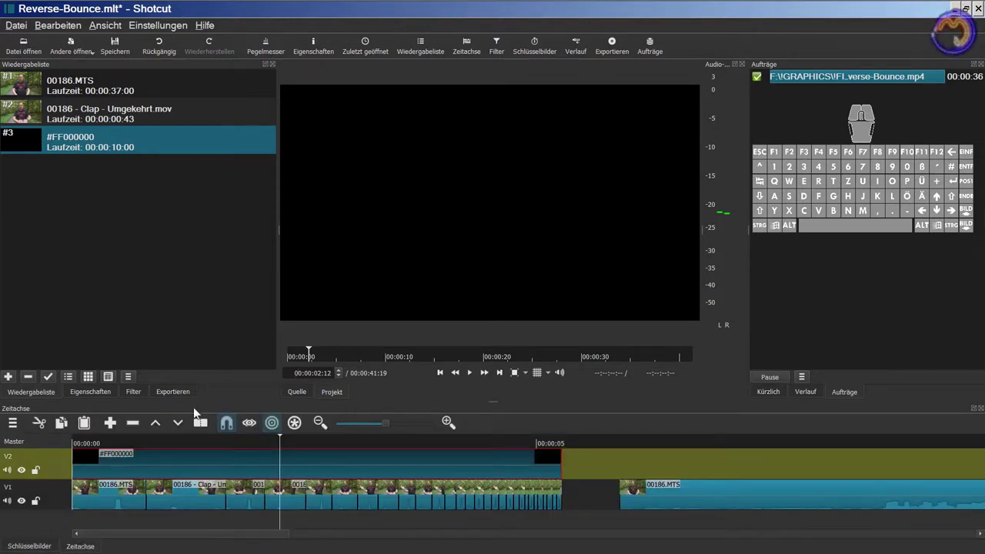
left_click(134, 393)
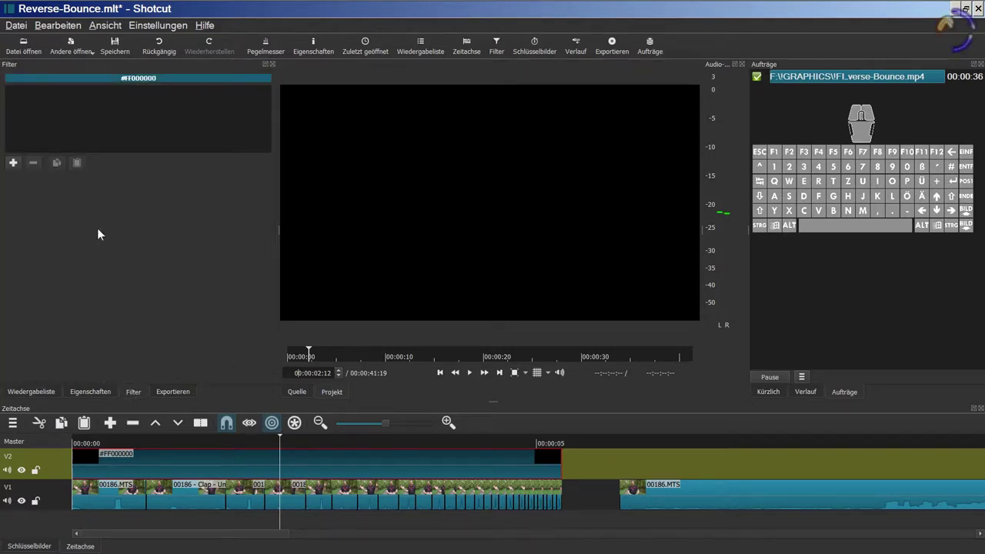
left_click(13, 162)
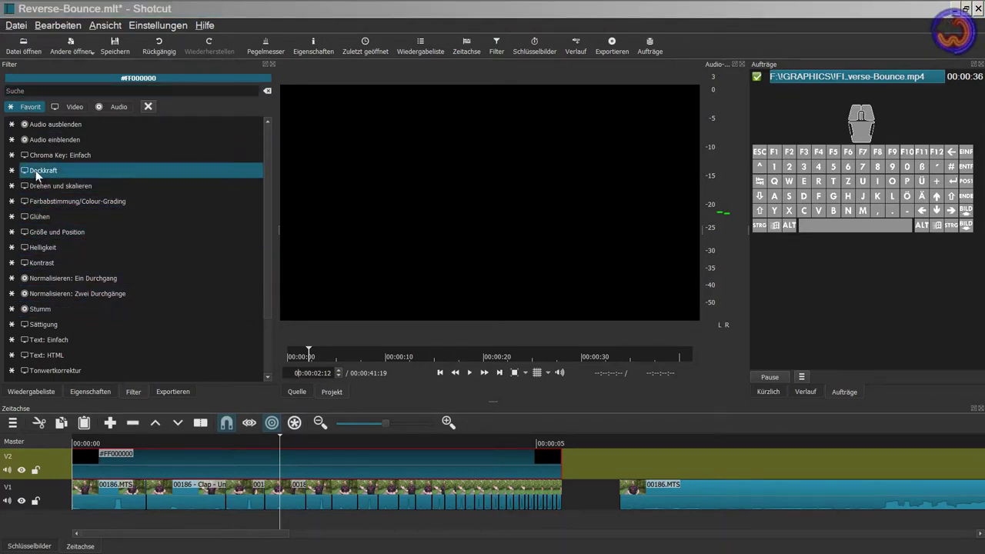
left_click(71, 107)
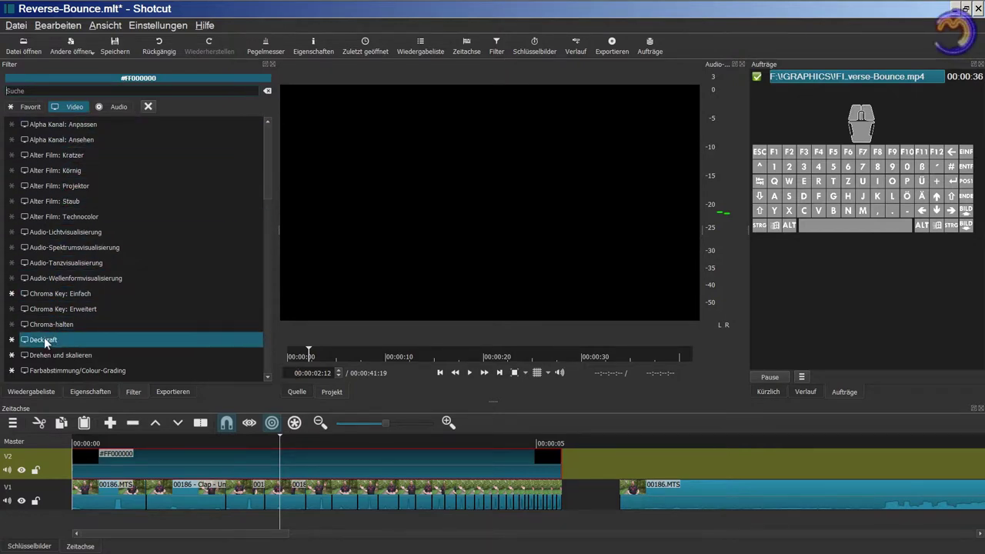
left_click(11, 339)
left_click(36, 104)
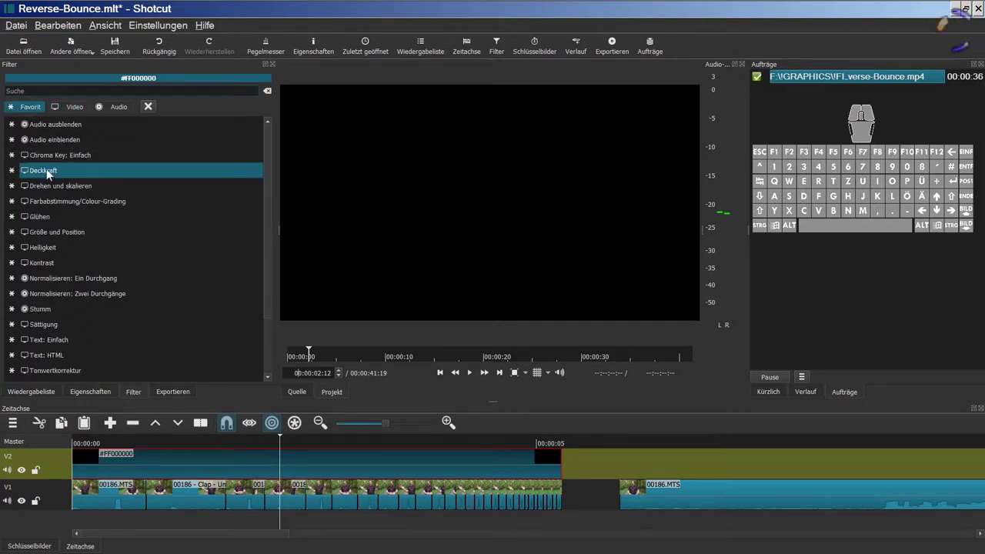
left_click(46, 170)
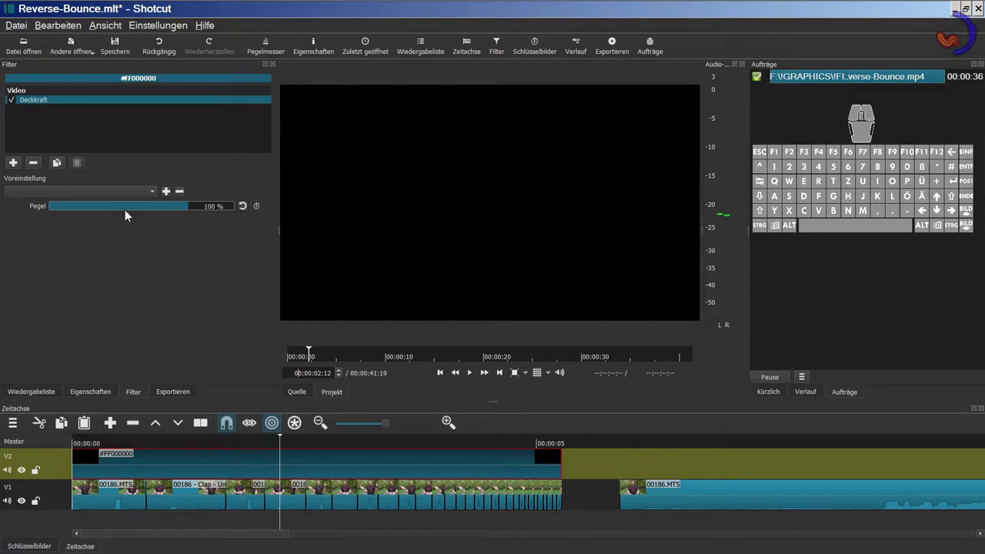
Step: Try the Deckkraft filter's level at 42 % and reset it to its default
left_click_drag(184, 207, 108, 206)
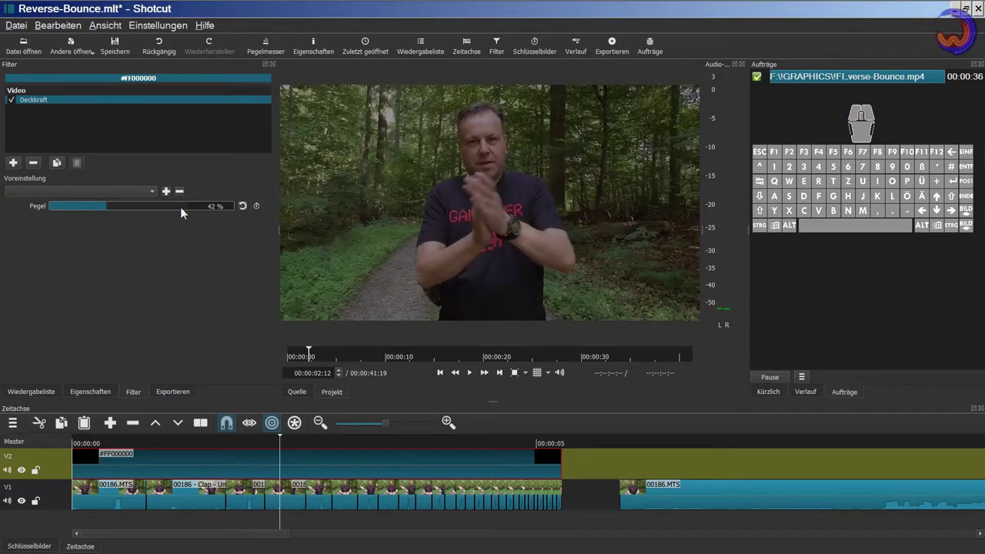
left_click(242, 207)
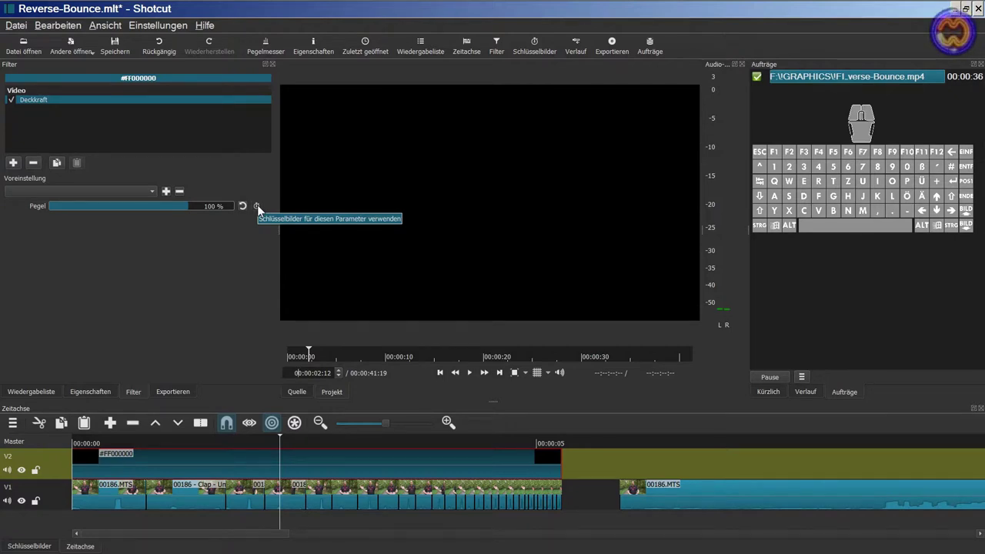
Step: Enable keyframes for the Deckkraft filter's level and remove the keyframe created at 00:00:02:12
left_click(257, 207)
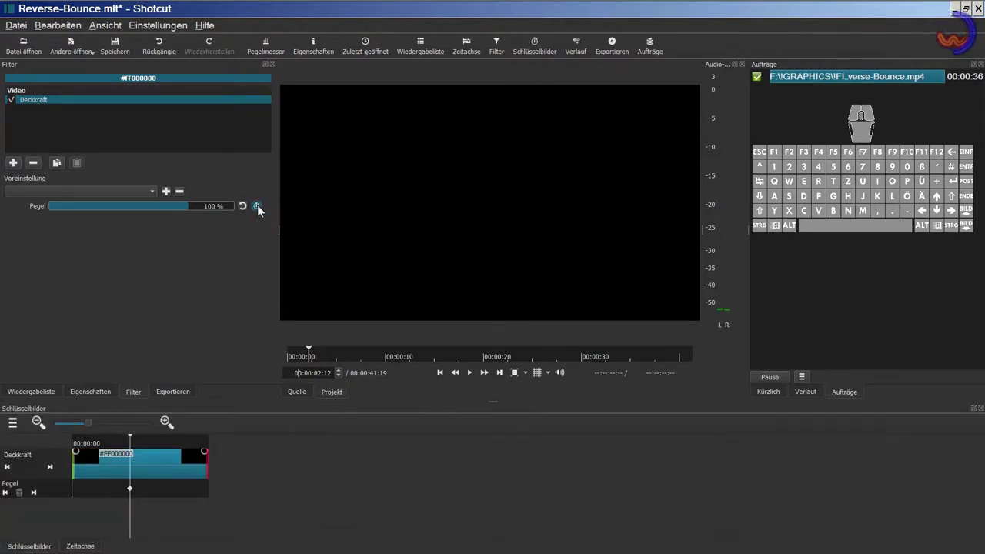
left_click(166, 421)
left_click(166, 421)
left_click(166, 422)
left_click(166, 421)
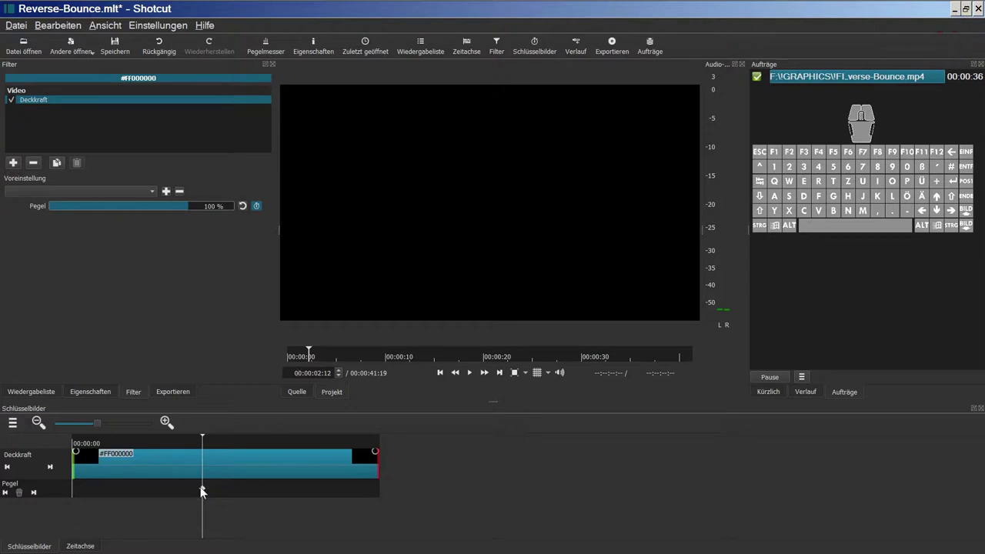
mouse_move(203, 494)
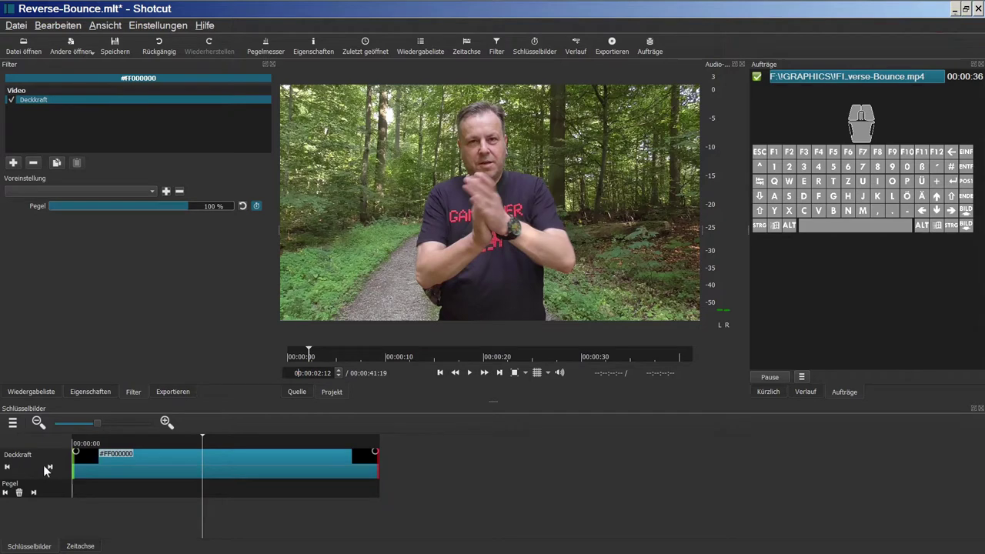
Step: Return to the filter's beginning and set a level keyframe of 100 % at 00:00:00:01
left_click(8, 468)
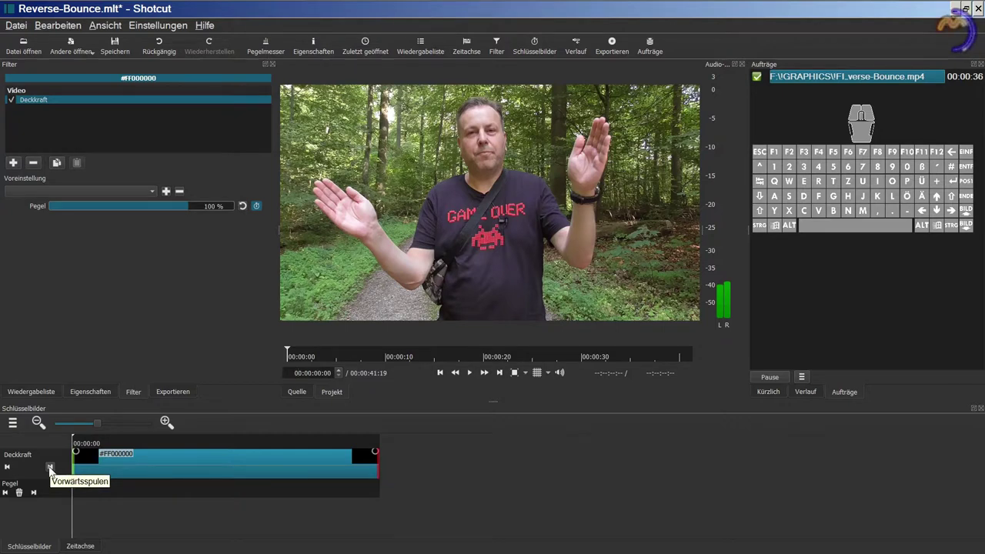
left_click(50, 468)
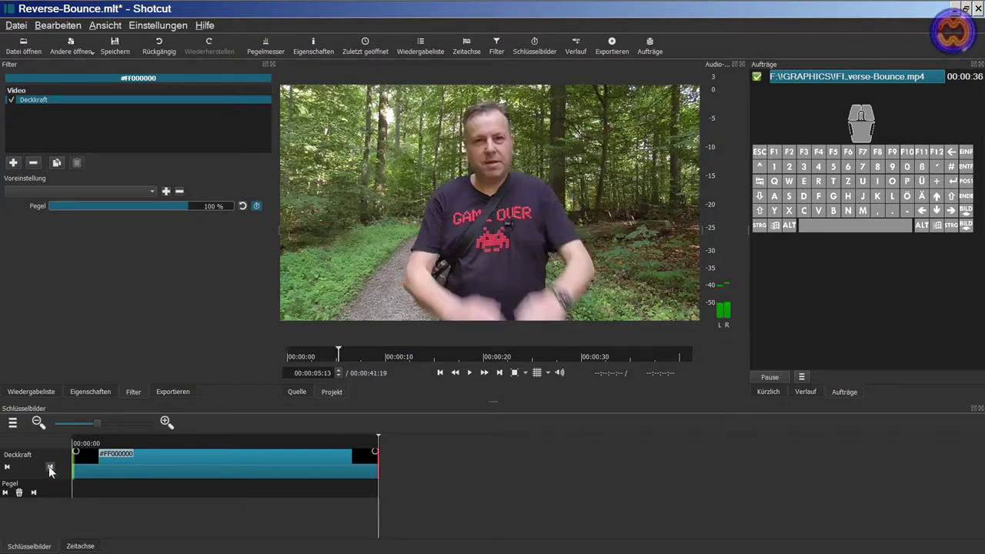
left_click(7, 467)
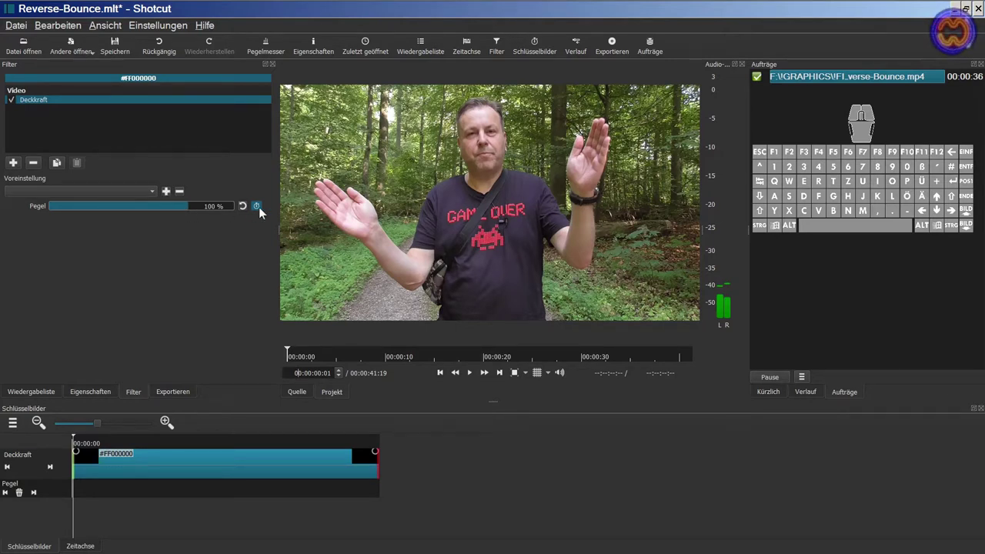
mouse_move(185, 207)
left_mouse_down()
mouse_move(81, 212)
mouse_move(204, 208)
left_mouse_up()
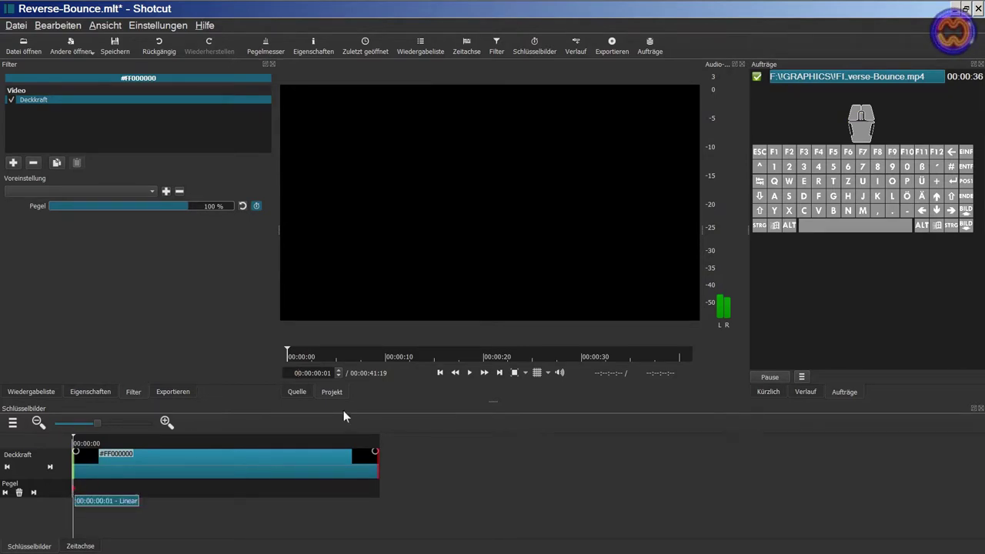
Step: Move the playhead to 00:00:00:25 and set a level keyframe of 0 % there
left_click(328, 373)
type("25")
key("Tab")
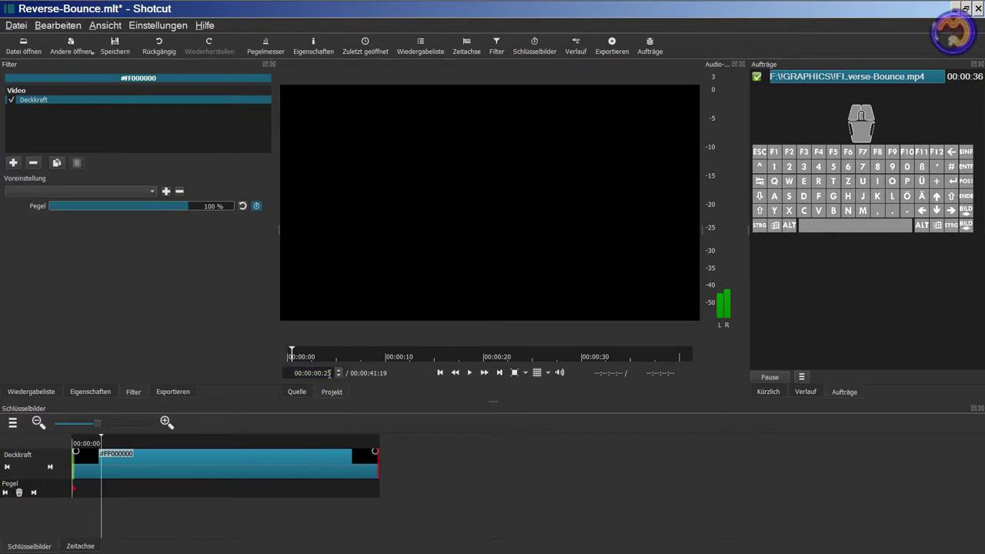
left_click_drag(186, 208, 44, 211)
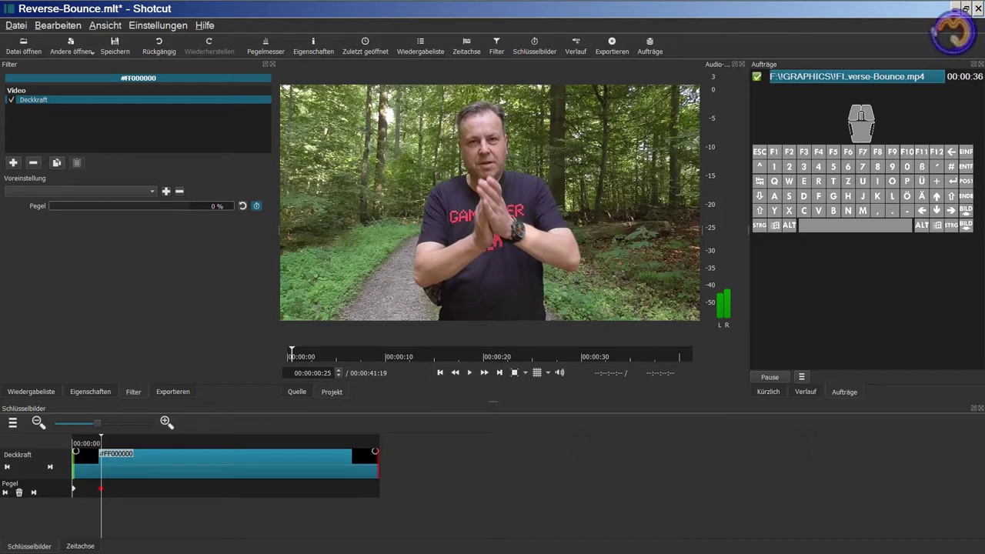
Step: Jump back and forth between the two Deckkraft level keyframes to compare the picture at each
left_click(6, 492)
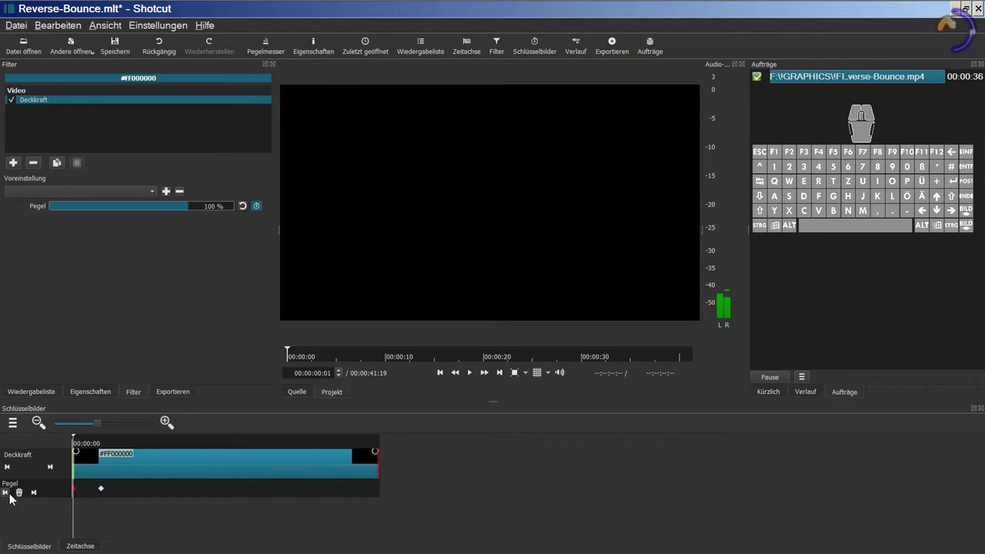
left_click(35, 493)
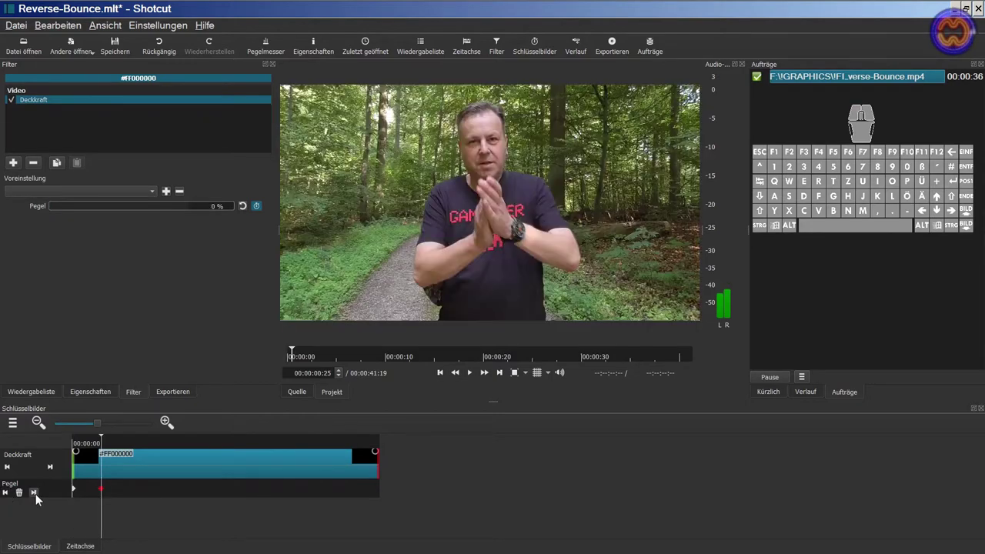
left_click(5, 492)
left_click(34, 493)
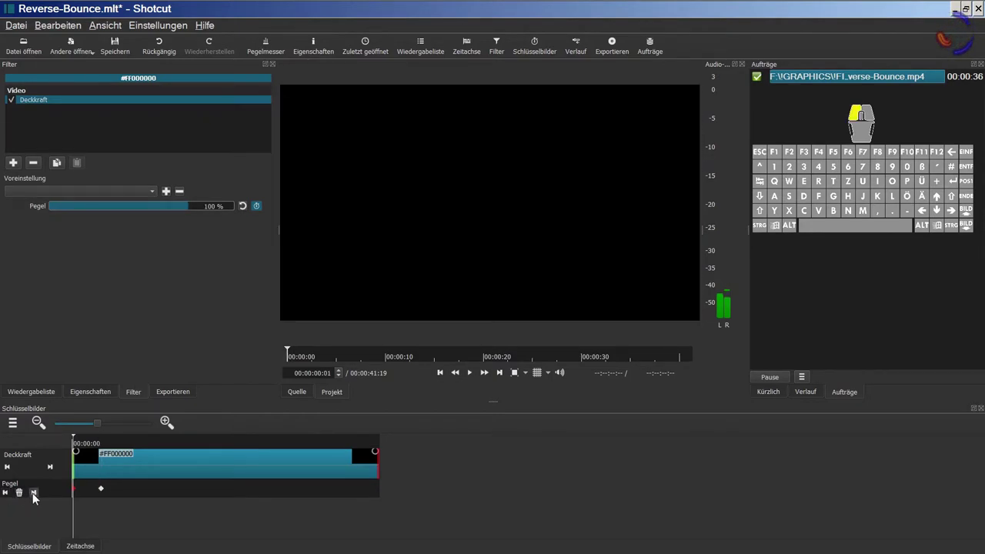
left_click(6, 492)
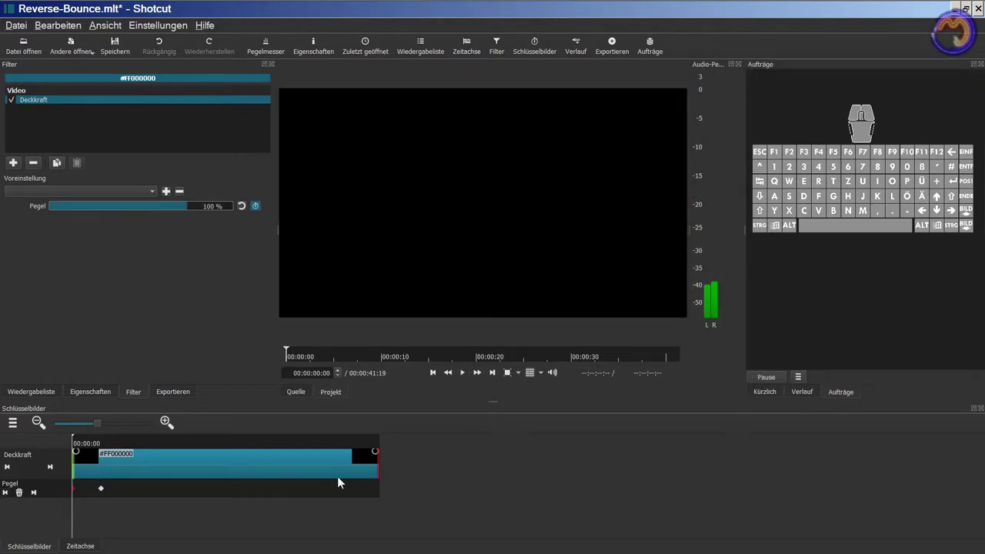
Step: Move the playhead from the filter's end to 00:00:04:13 and set a level keyframe of 100 % there
left_click(50, 467)
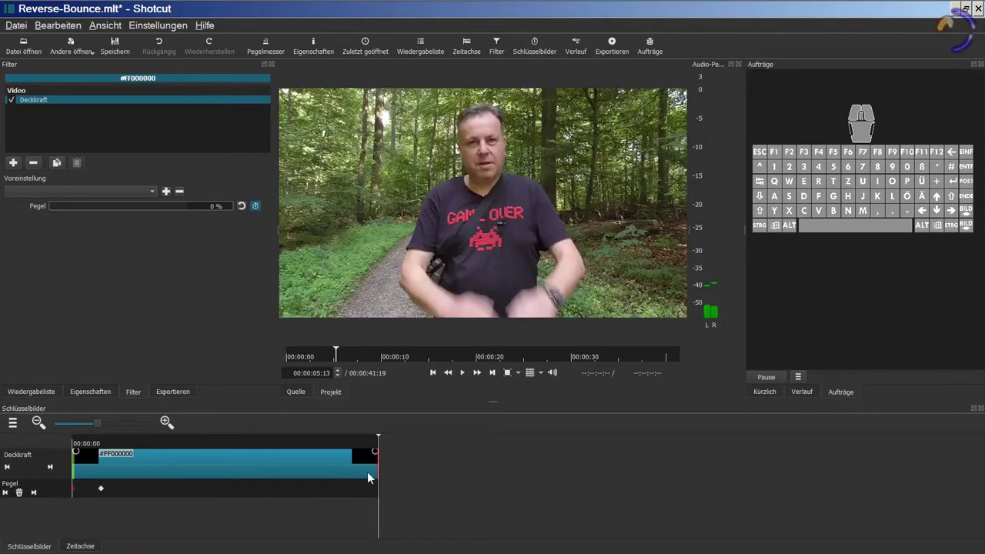
double_click(319, 373)
type("0")
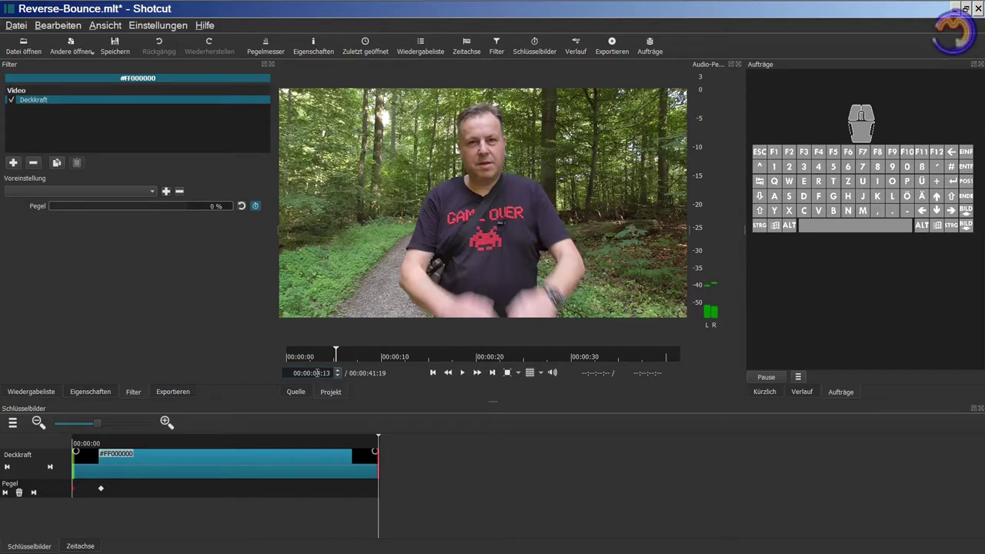
key("Return")
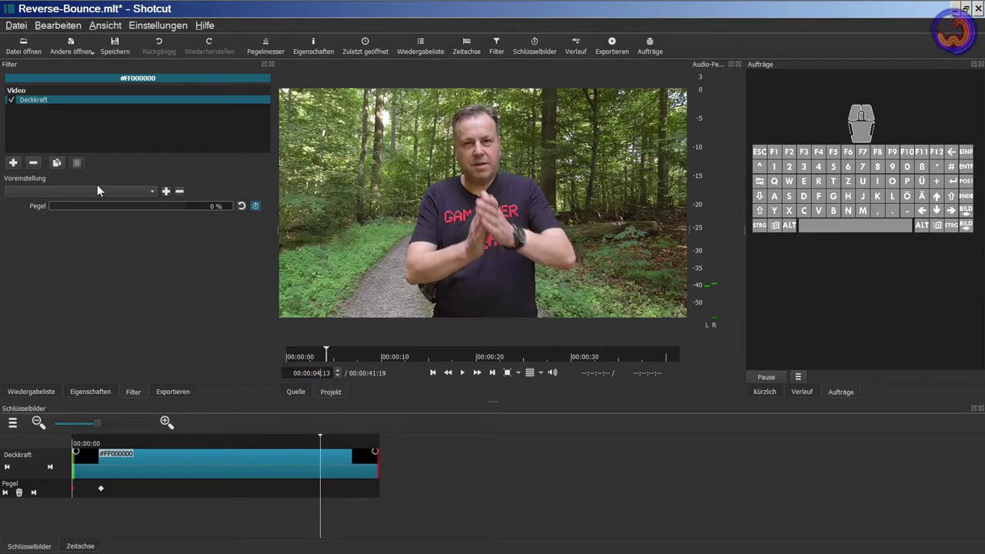
left_click_drag(57, 208, 217, 210)
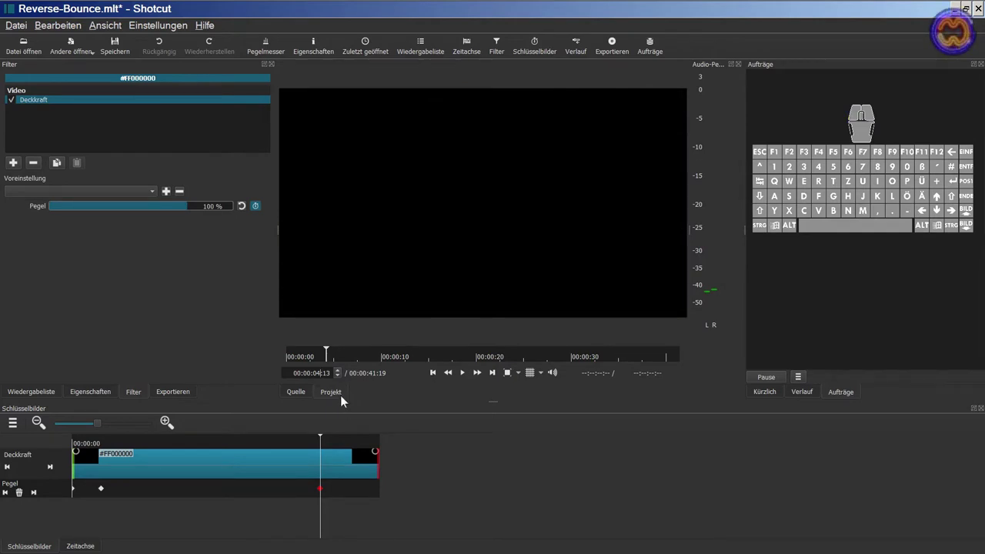
Step: Set a level keyframe of 100 % at the filter's end, 00:00:05:13, and change the keyframe at 00:00:04:13 to 0 %
left_click(50, 467)
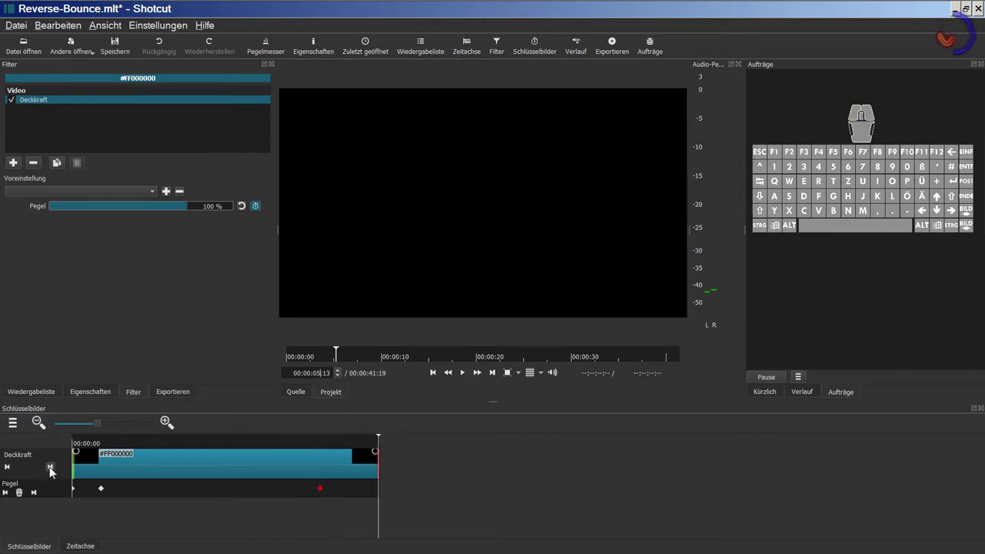
left_click_drag(185, 205, 212, 207)
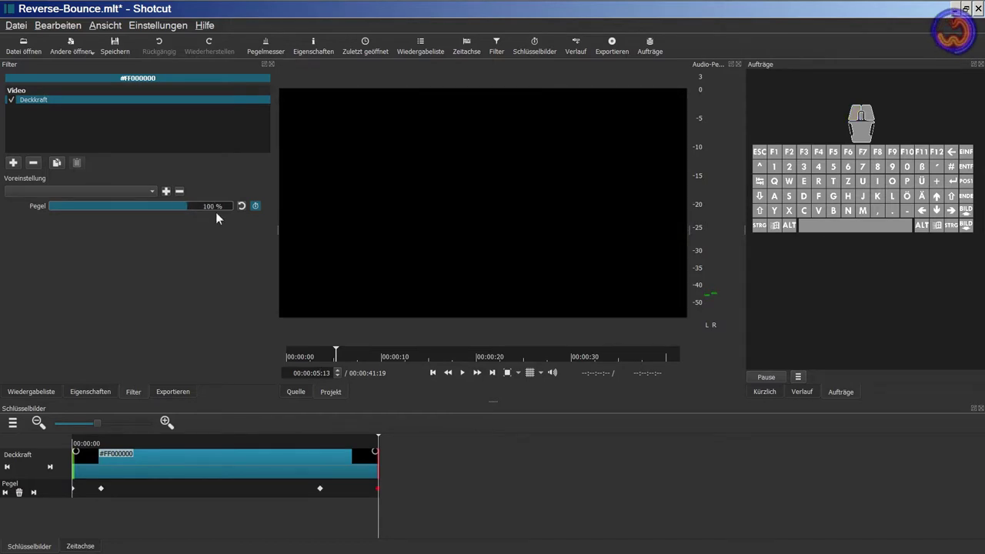
left_click(5, 492)
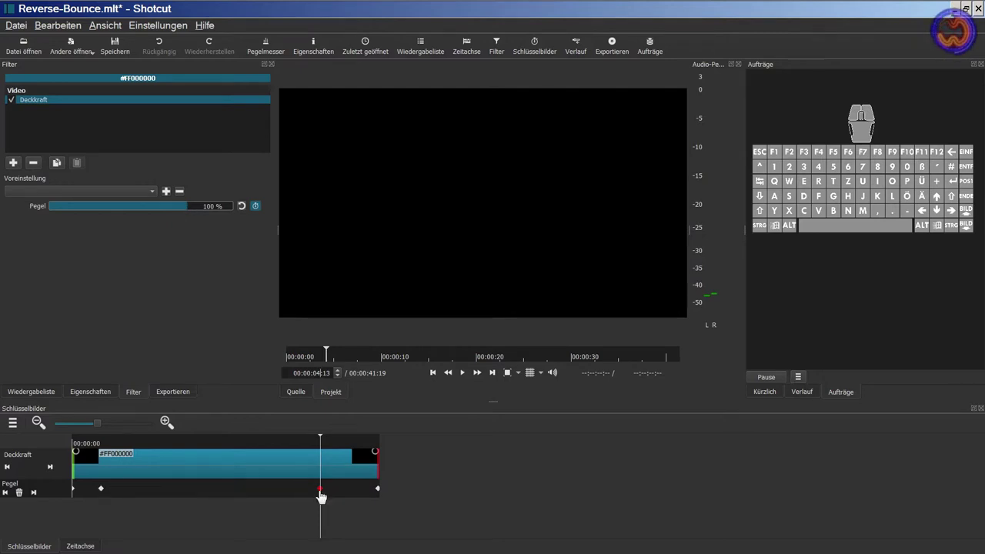
left_click_drag(186, 209, 40, 209)
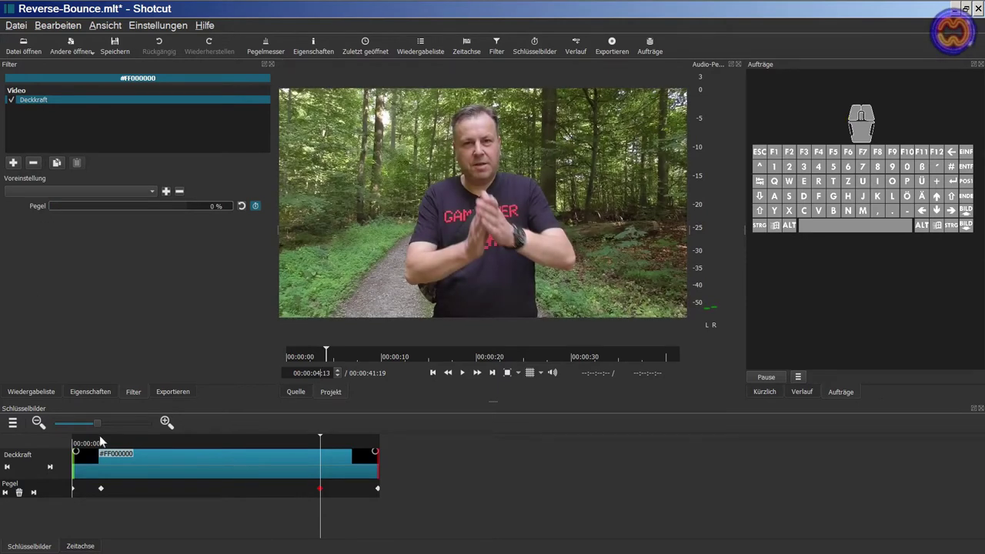
Step: Play the beginning and the end of the project to check the fade-in and fade-out of the black clip
left_click(433, 372)
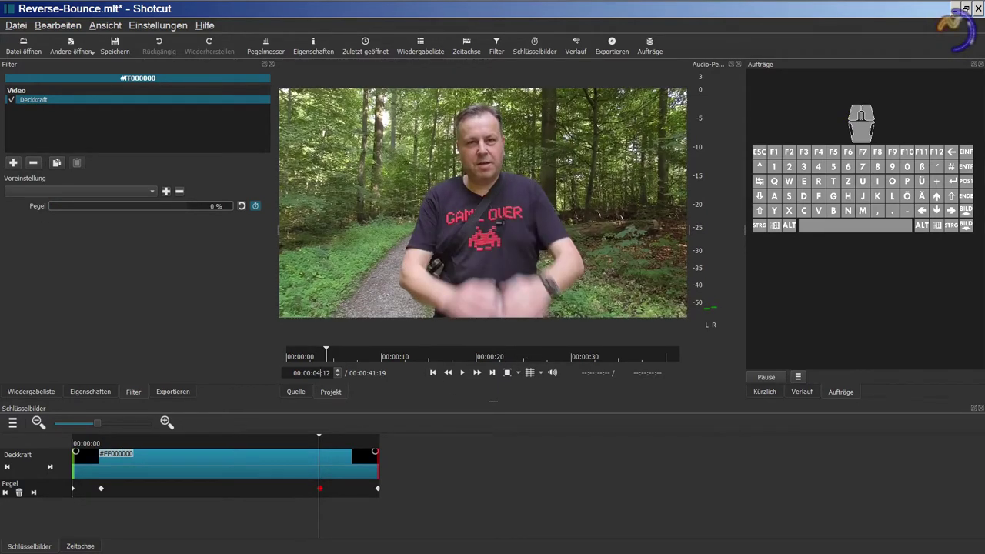
left_click(7, 466)
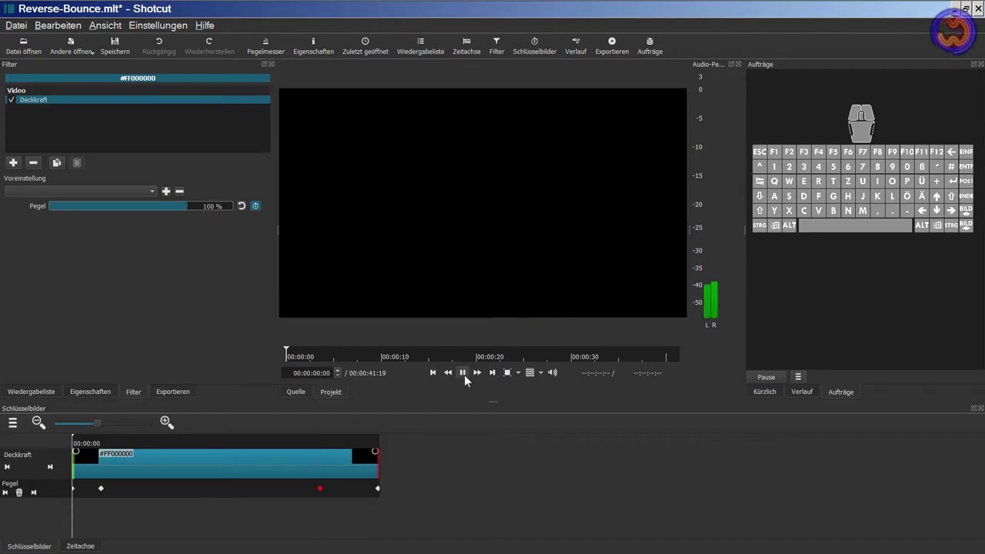
left_click(464, 375)
left_click(464, 375)
left_click(312, 441)
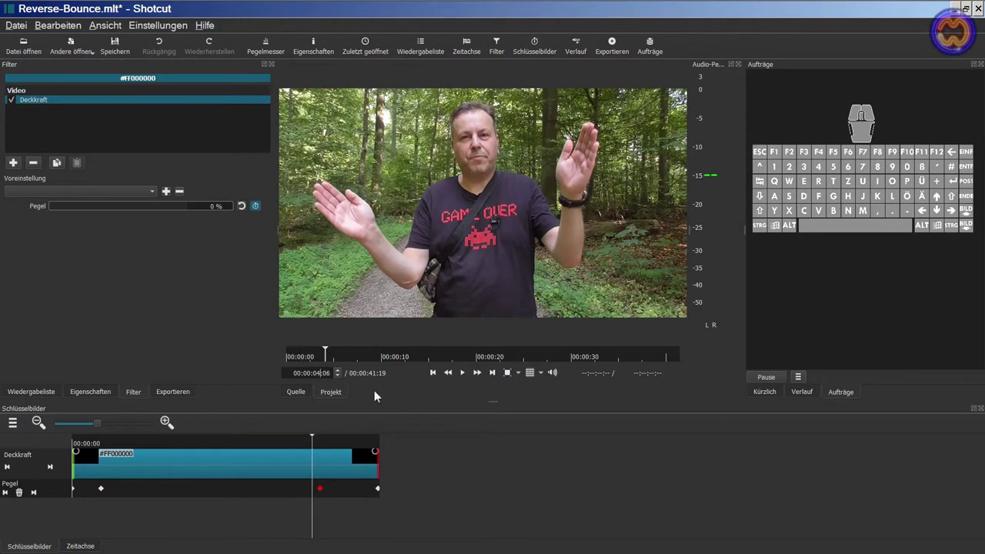
left_click(464, 373)
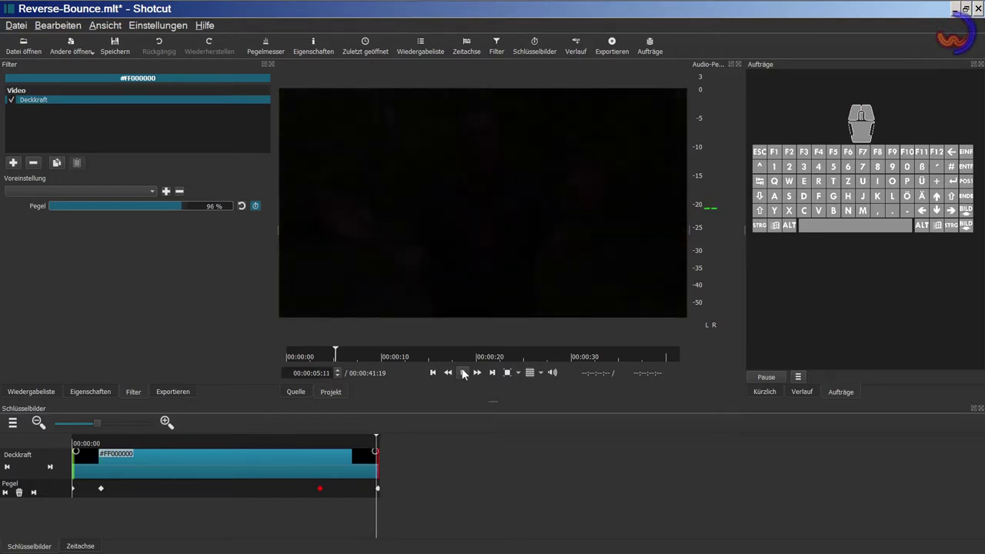
left_click(463, 373)
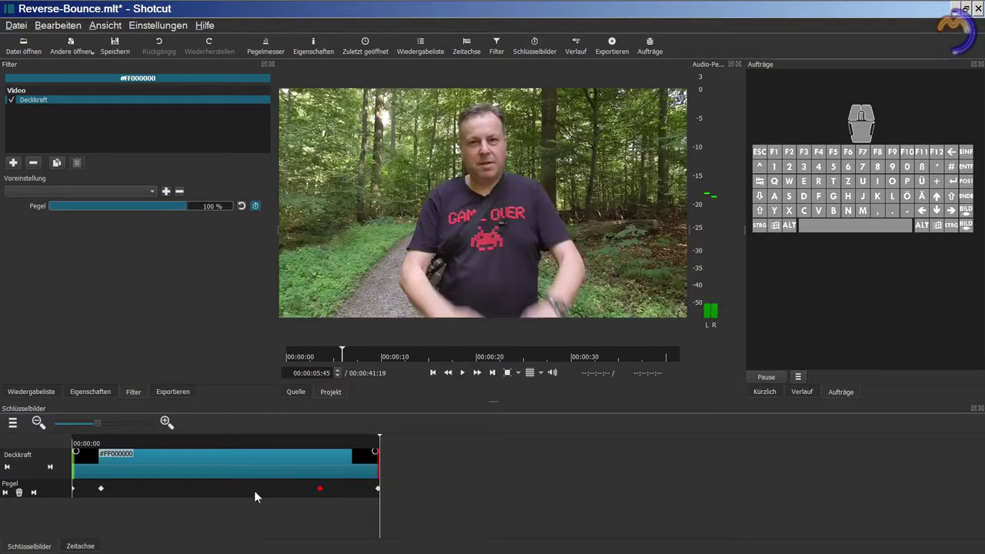
Step: Copy the timeline to the source player and trim its out point to about 00:00:05:41
left_click(80, 546)
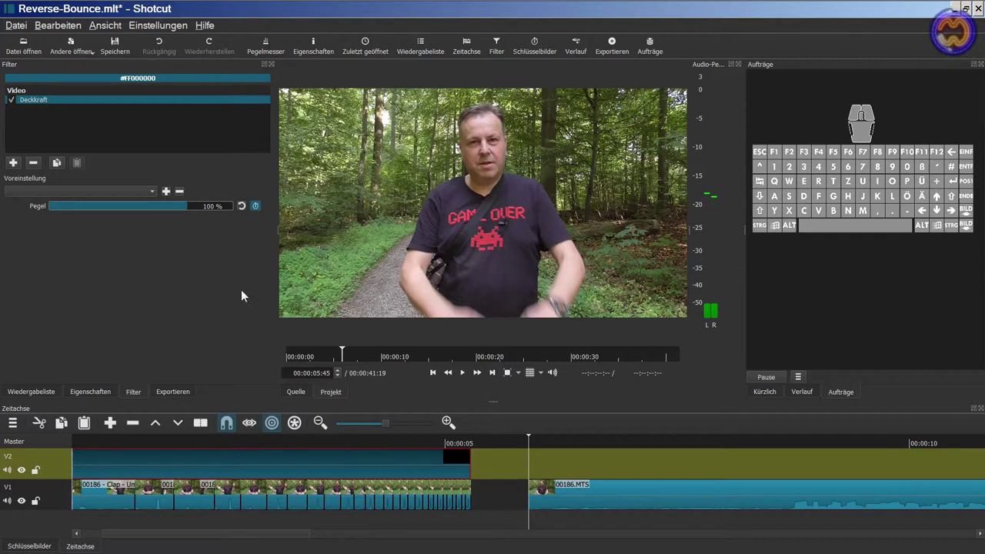
left_click(14, 424)
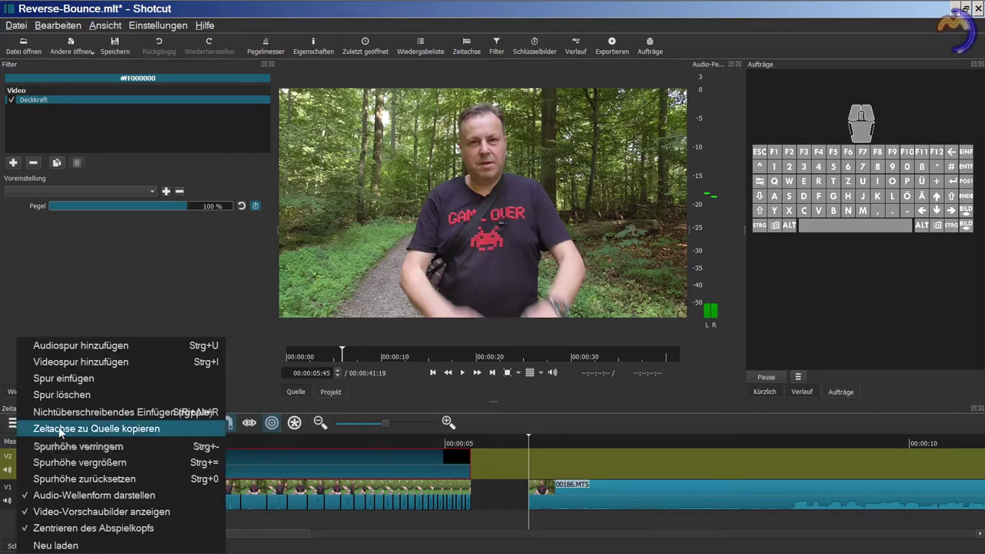
left_click(60, 428)
left_click(460, 373)
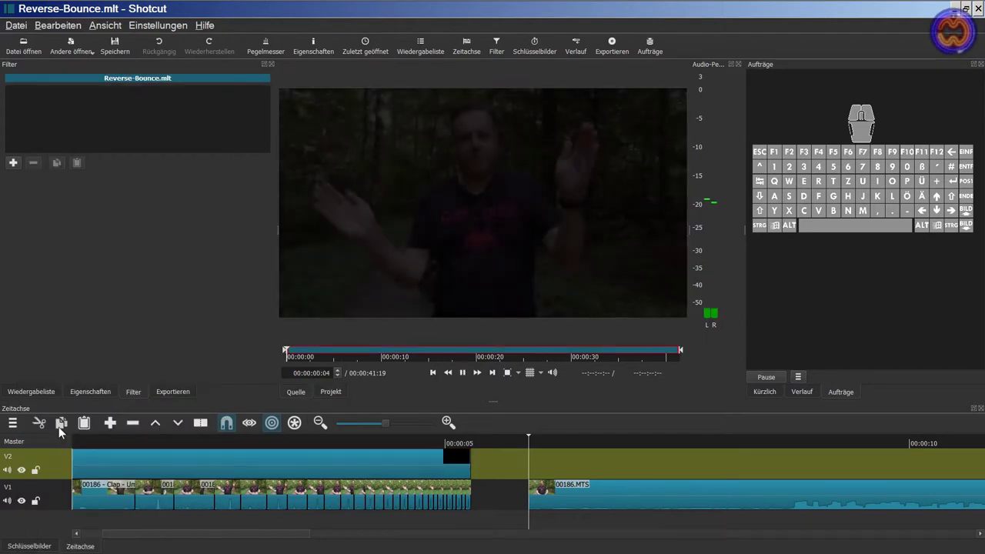
left_click(462, 375)
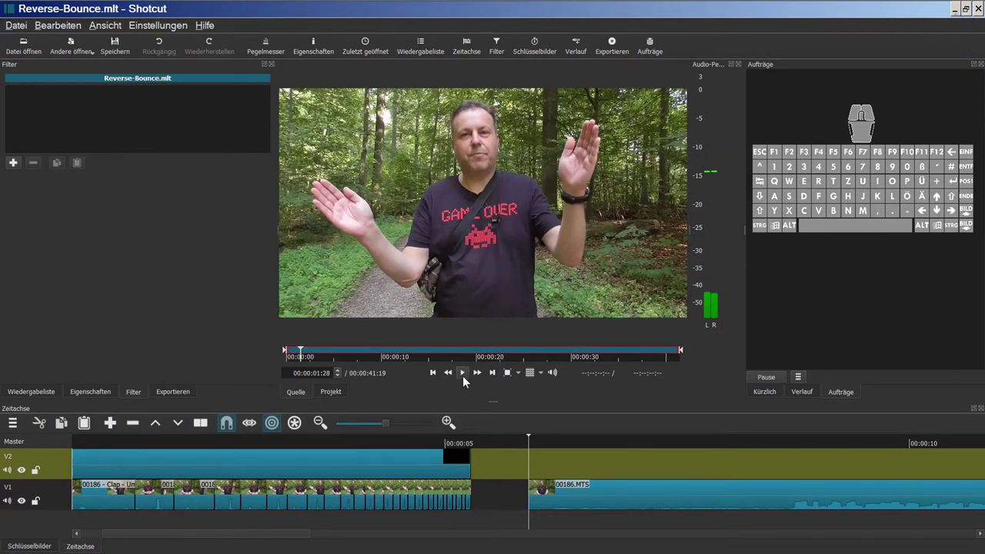
mouse_move(686, 353)
left_mouse_down()
mouse_move(332, 352)
mouse_move(343, 354)
left_mouse_up()
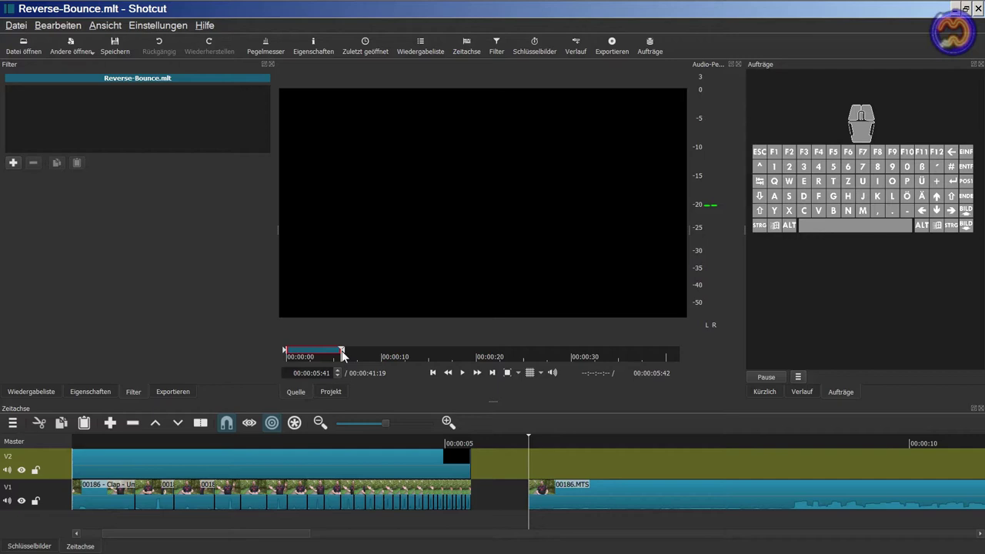
Step: Show the advanced export settings for the source and review the video, codec and audio options
left_click(173, 392)
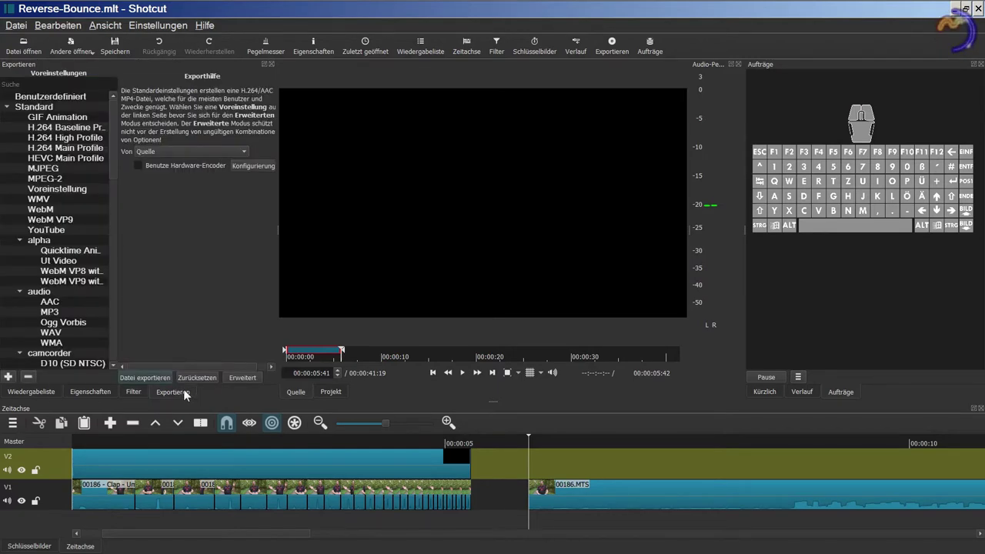
left_click(241, 377)
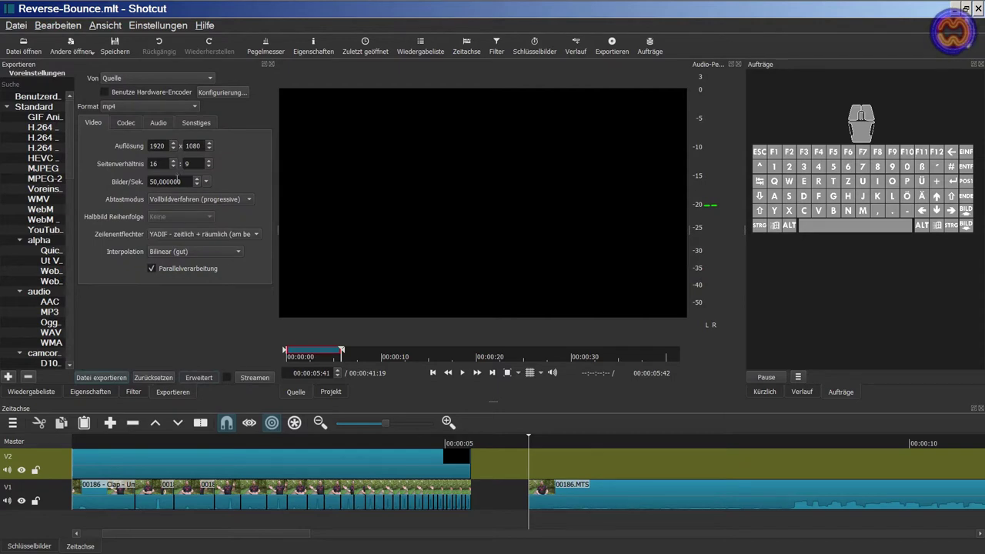
left_click(134, 124)
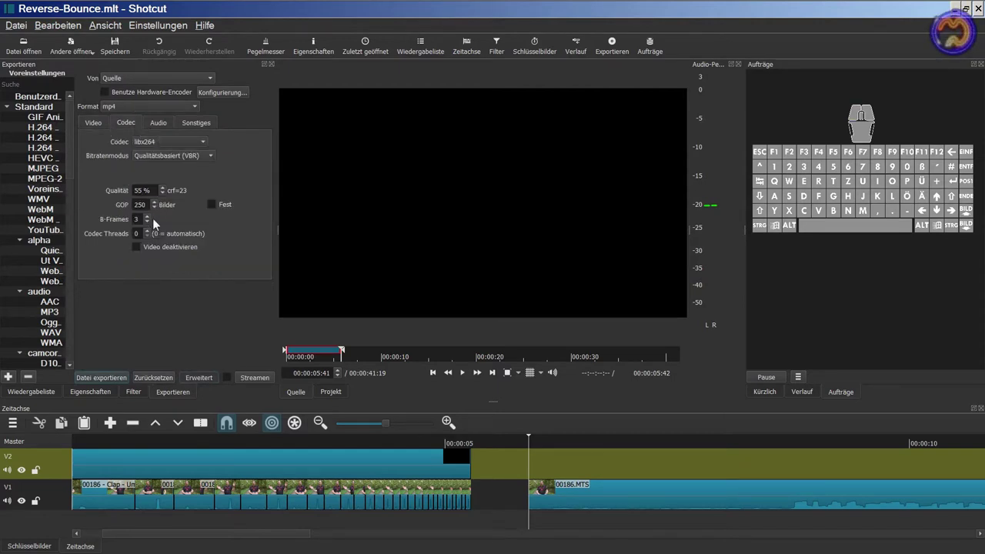
left_click(155, 127)
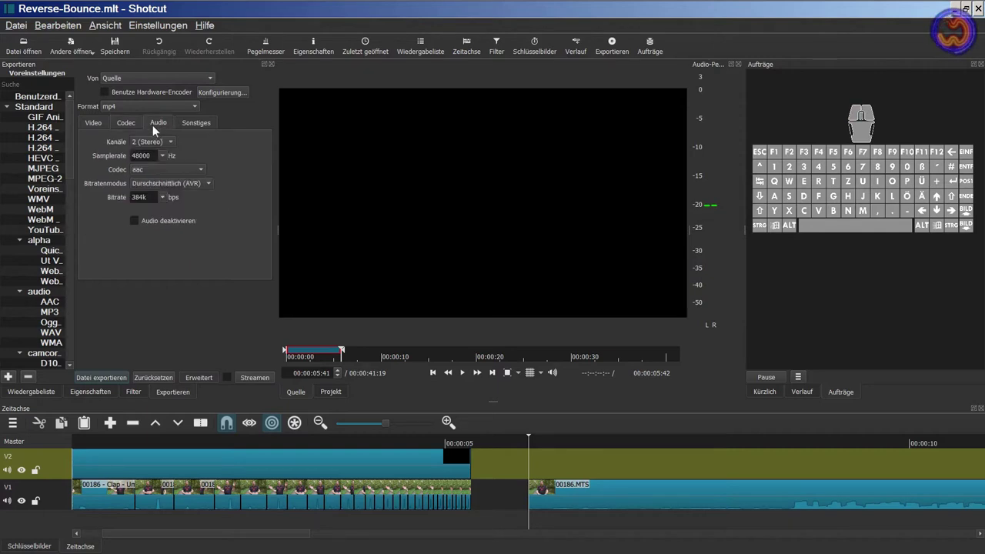
left_click(100, 122)
Step: Export the trimmed source as Reverse-Bounce_Fade.mp4 in the Wald_Verabschiedung folder and load the finished file into the player
left_click(106, 376)
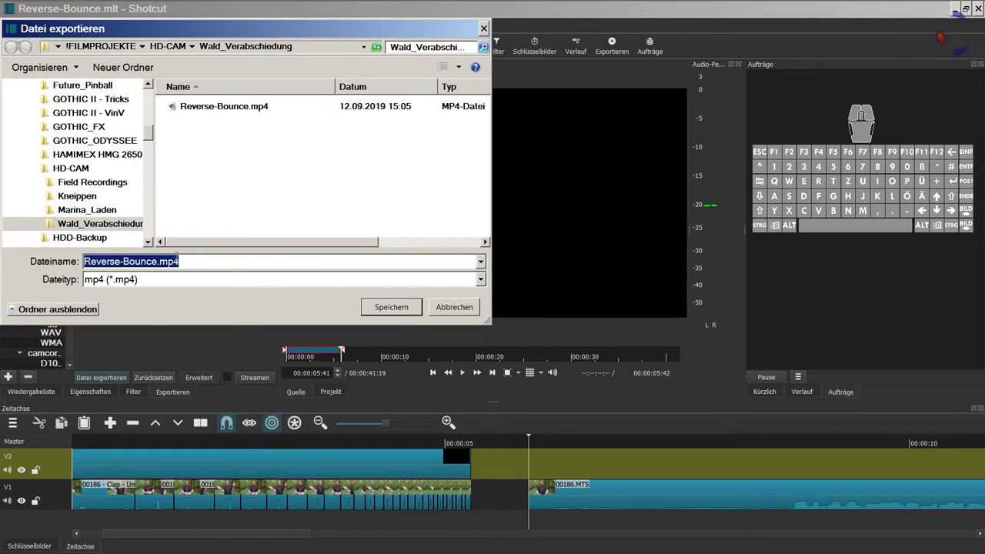
left_click(157, 262)
type("_Fa")
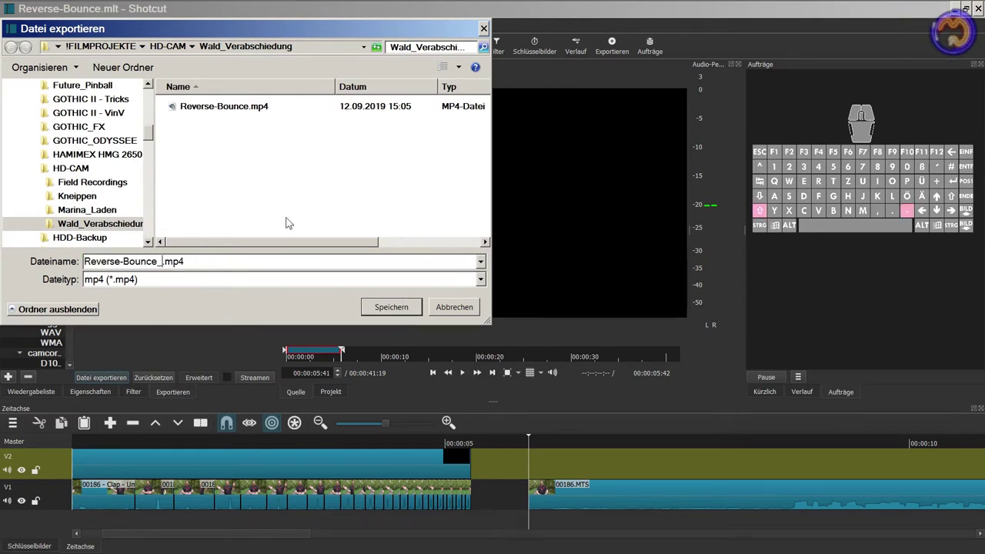
type("de")
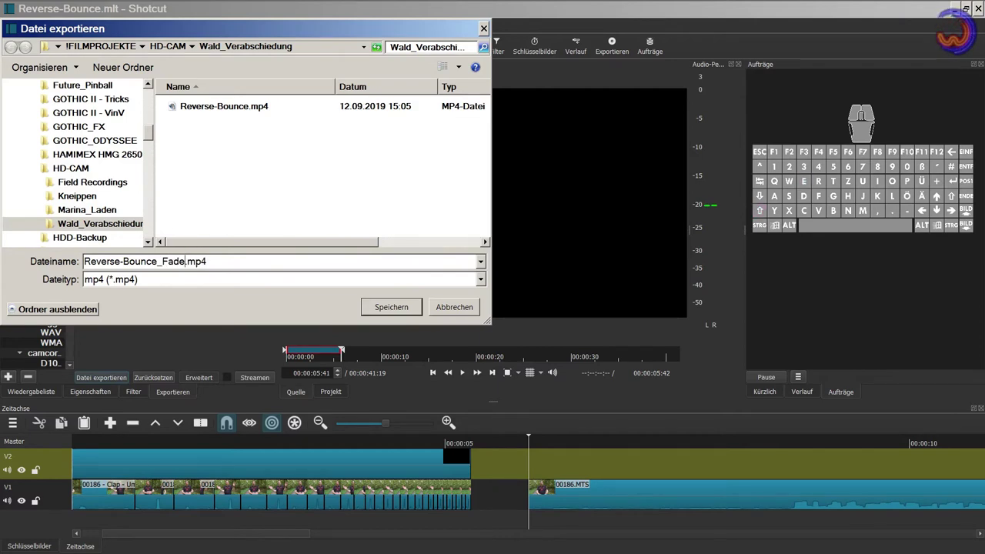
key("Return")
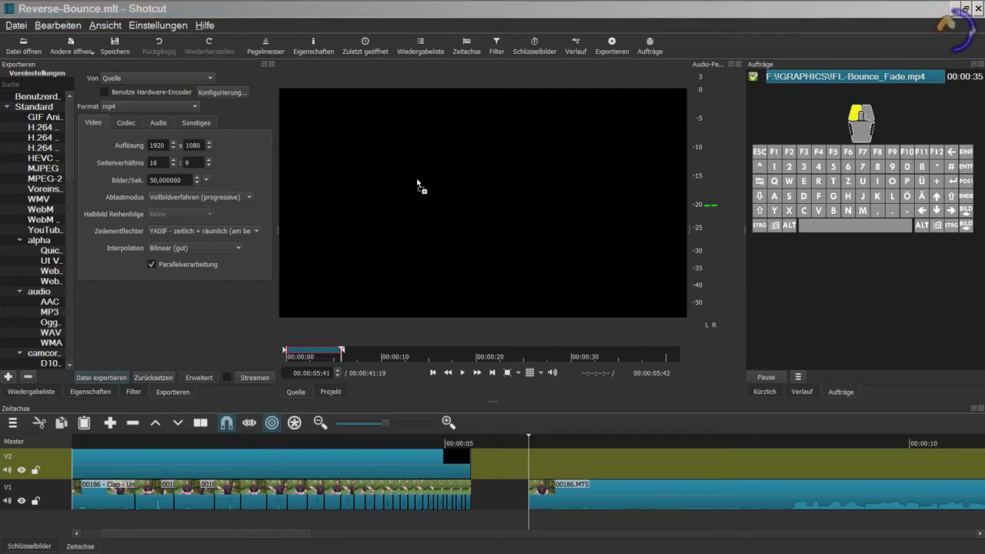
left_click_drag(429, 185, 430, 185)
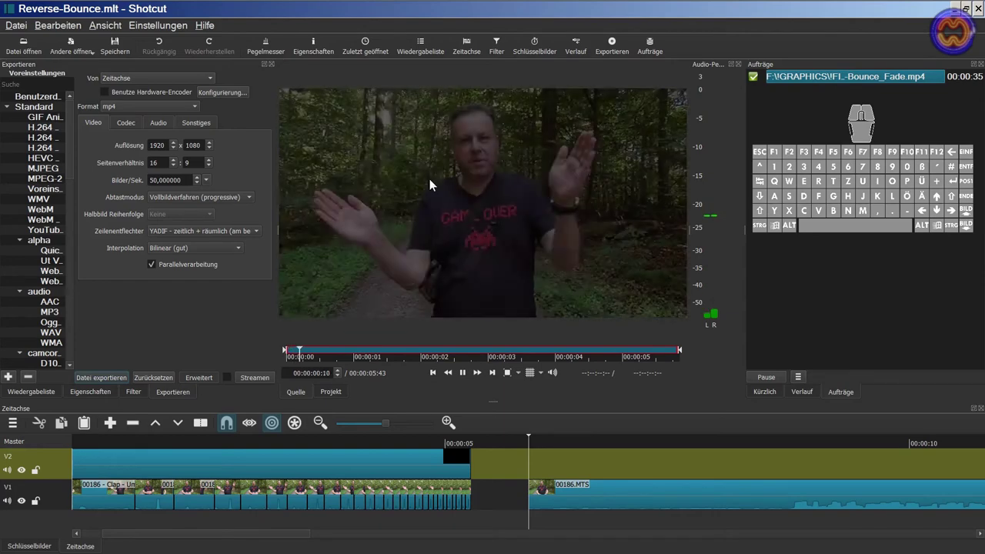